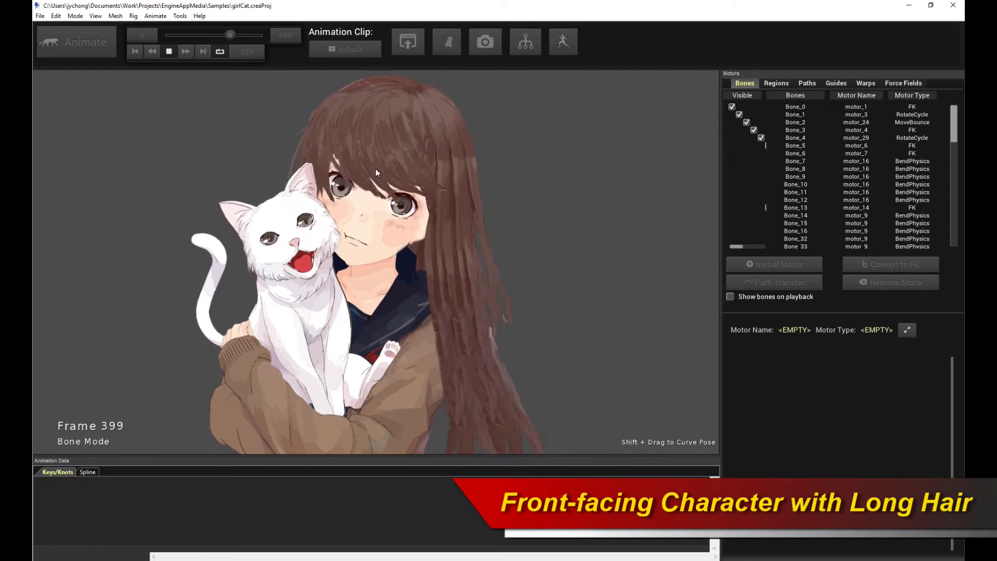
Preview the default girl-with-cat animation, reset it to frame 0, and pick the Meshing stage.
{"action": "left_click", "coordinate": [168, 51]}
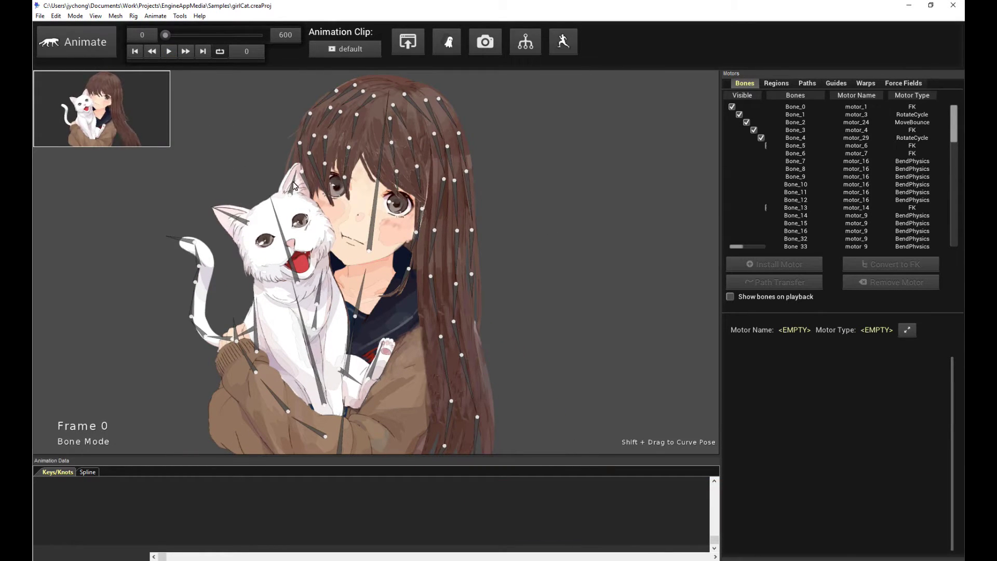
{"action": "left_click", "coordinate": [169, 50]}
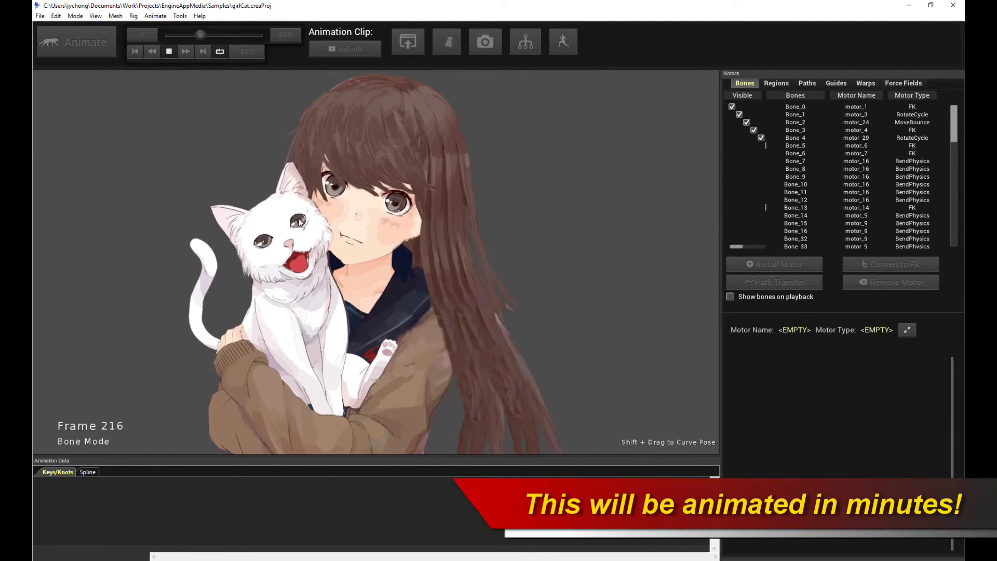
{"action": "left_click", "coordinate": [169, 52]}
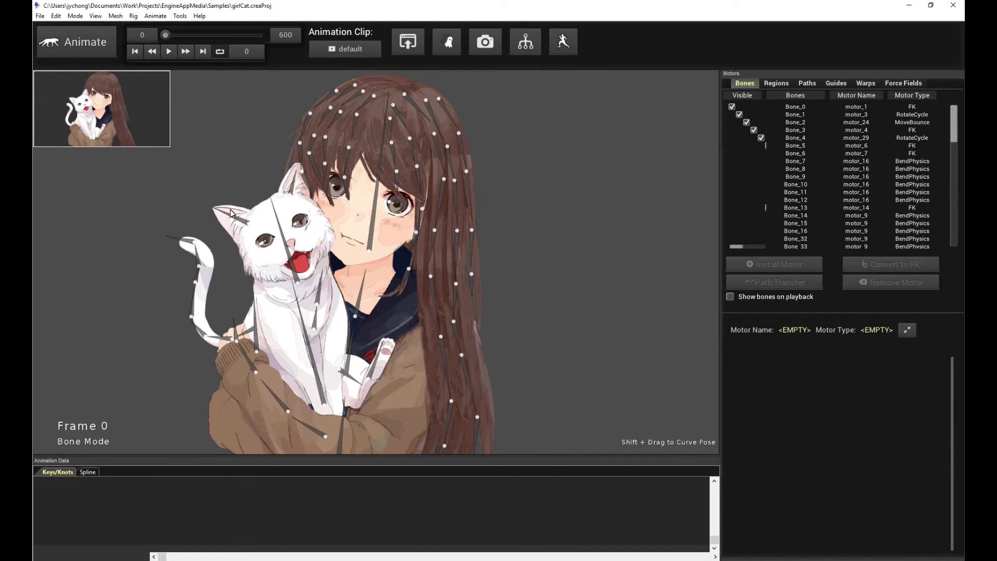
{"action": "left_click", "coordinate": [82, 42]}
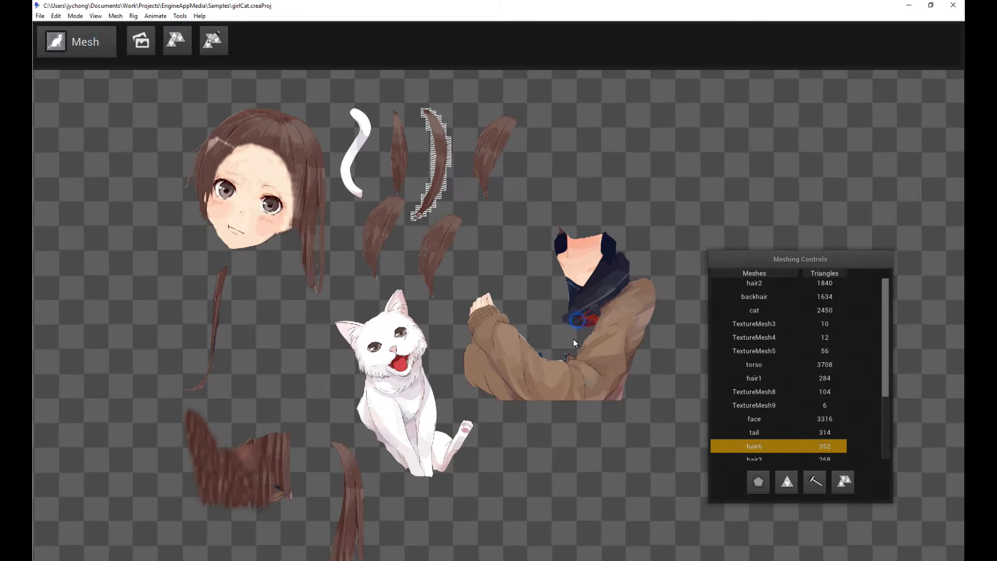
Inspect the face, lower hair piece, cat and torso meshes on the canvas.
{"action": "left_click", "coordinate": [226, 186]}
{"action": "left_click", "coordinate": [275, 486]}
{"action": "left_click", "coordinate": [359, 511]}
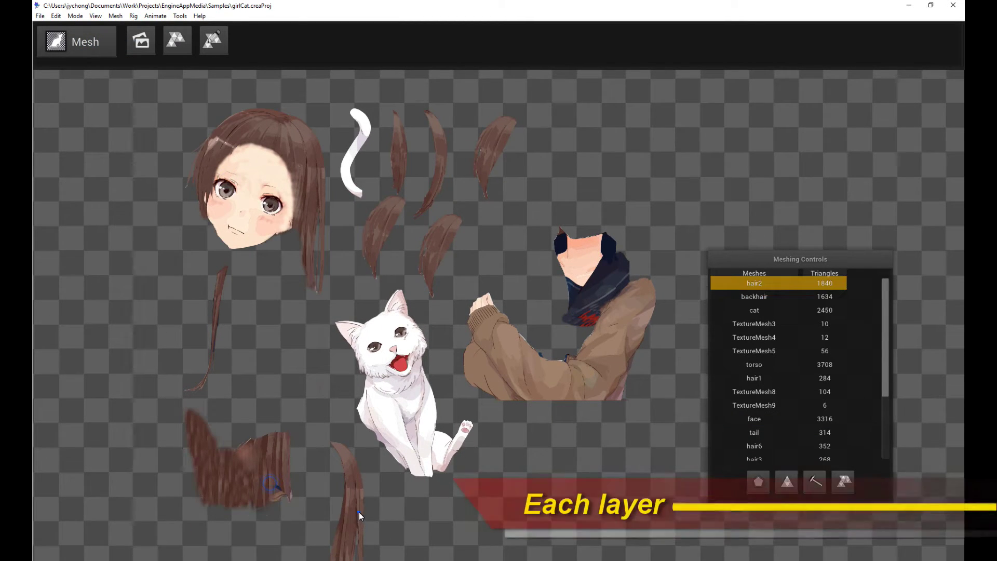
{"action": "left_click", "coordinate": [395, 426]}
{"action": "left_click", "coordinate": [539, 351]}
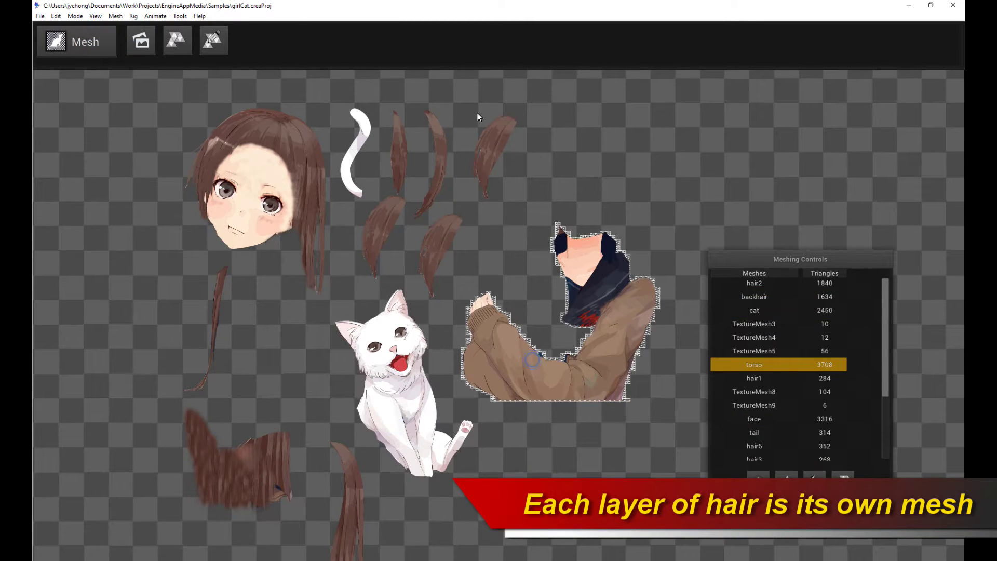
Inspect the individual hair strand meshes, including the long bottom strand hair2.
{"action": "left_click", "coordinate": [493, 133]}
{"action": "left_click", "coordinate": [430, 143]}
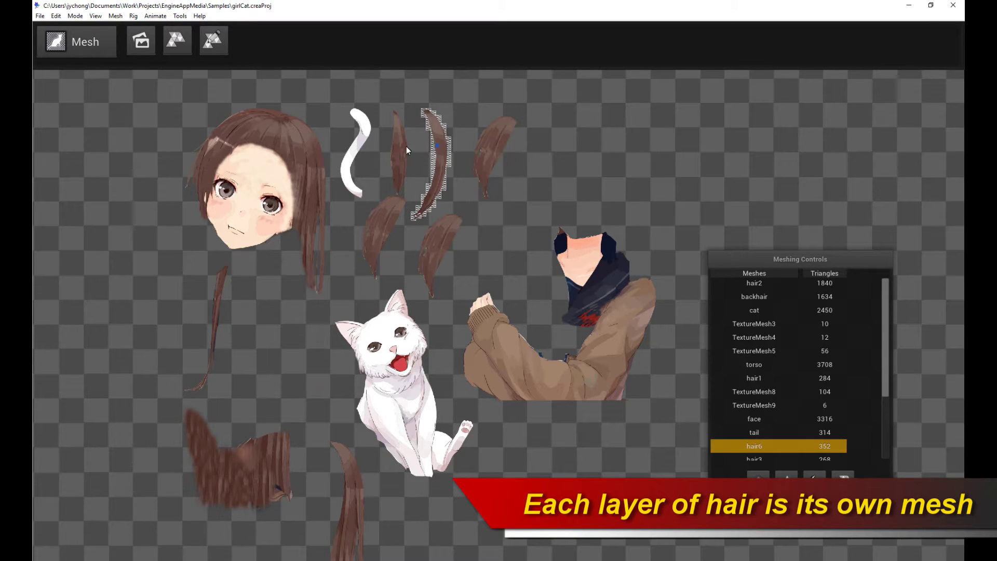
{"action": "left_click", "coordinate": [402, 152]}
{"action": "left_click", "coordinate": [399, 222]}
{"action": "left_click", "coordinate": [452, 226]}
{"action": "left_click", "coordinate": [498, 136]}
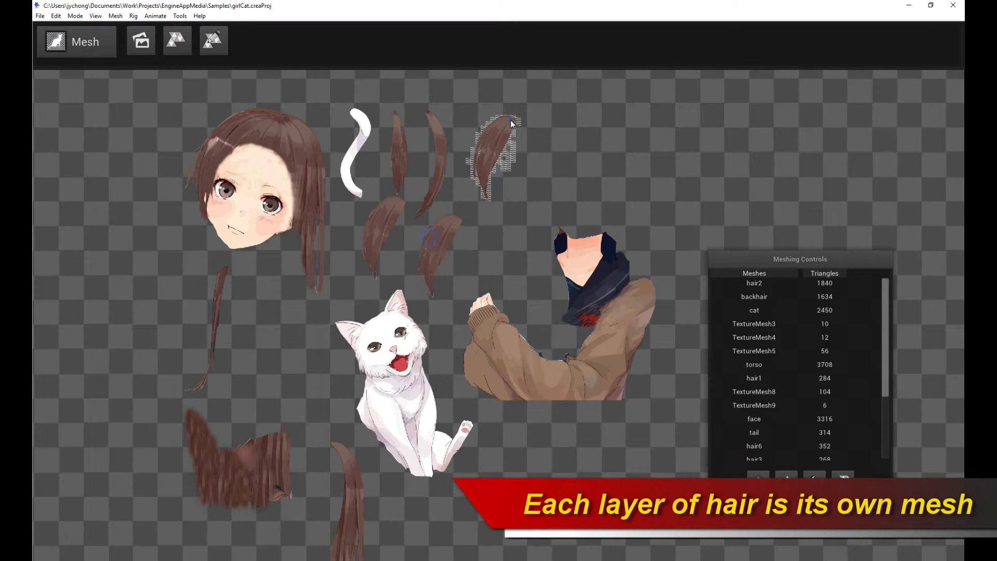
{"action": "left_click", "coordinate": [271, 388]}
{"action": "left_click", "coordinate": [381, 459]}
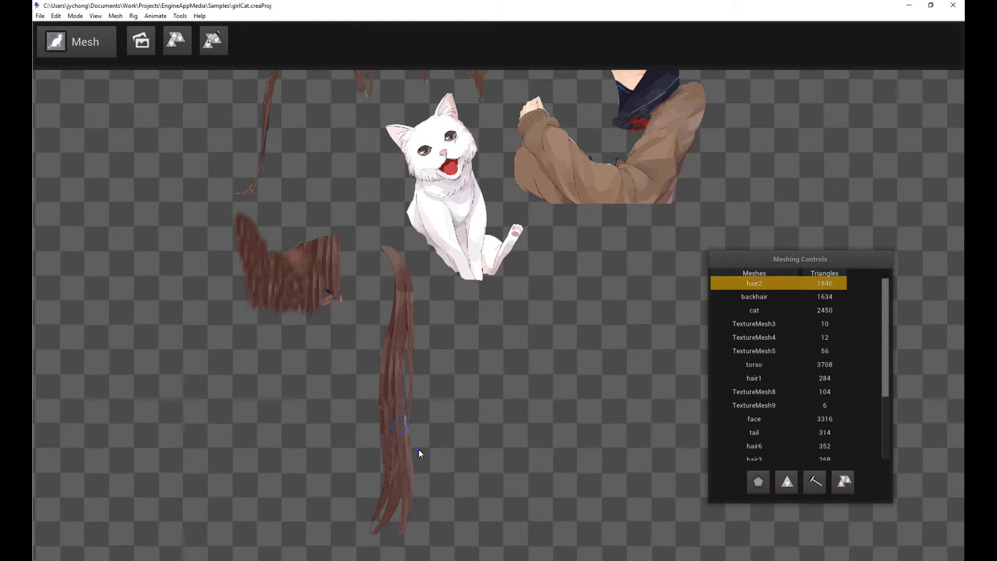
Check the hair1, torso and face meshes in Meshing Controls, then switch to the Rig stage.
{"action": "left_click", "coordinate": [759, 378]}
{"action": "left_click", "coordinate": [760, 432]}
{"action": "left_click", "coordinate": [763, 406]}
{"action": "left_click", "coordinate": [767, 391]}
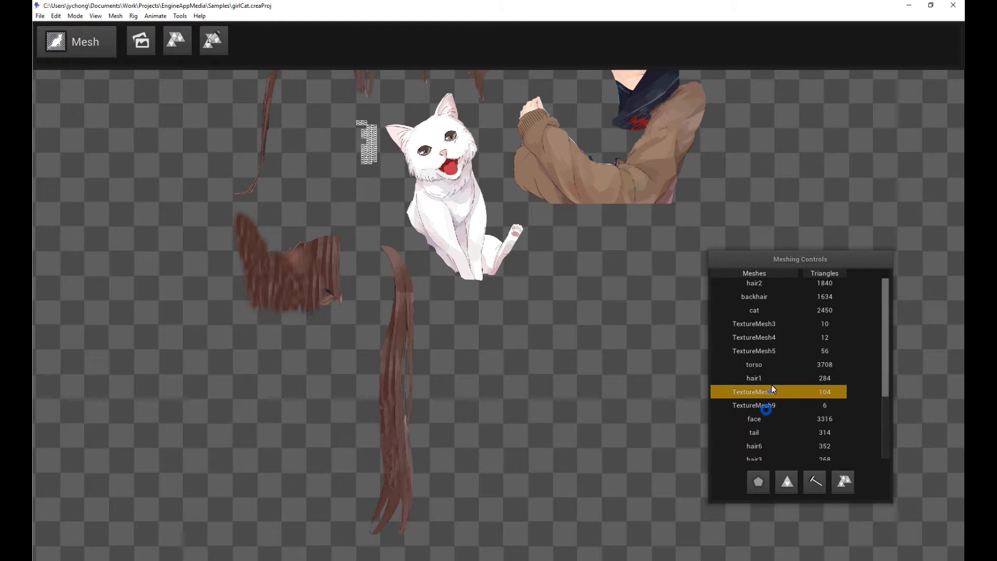
{"action": "left_click", "coordinate": [760, 364]}
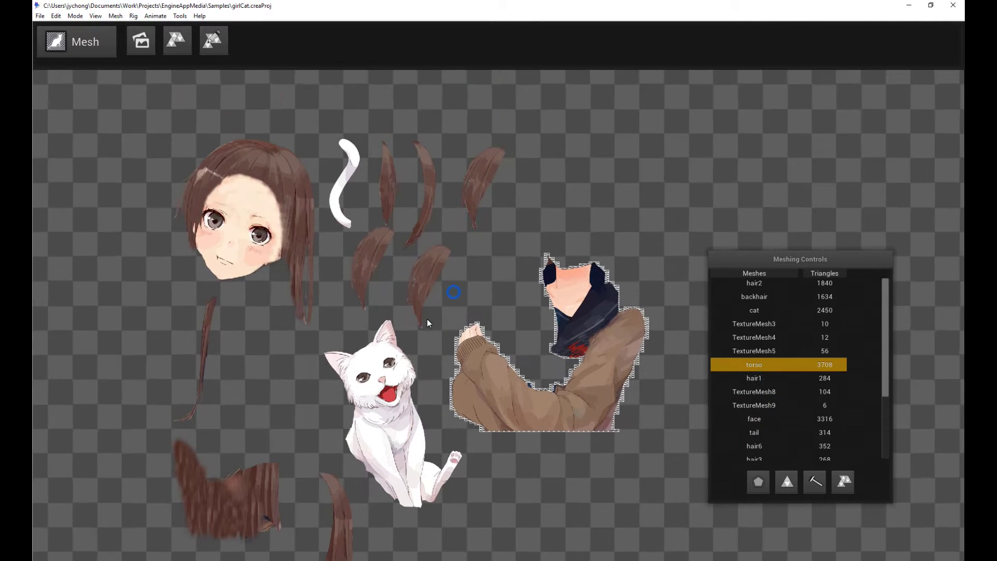
{"action": "left_click", "coordinate": [255, 222]}
{"action": "left_click", "coordinate": [98, 46]}
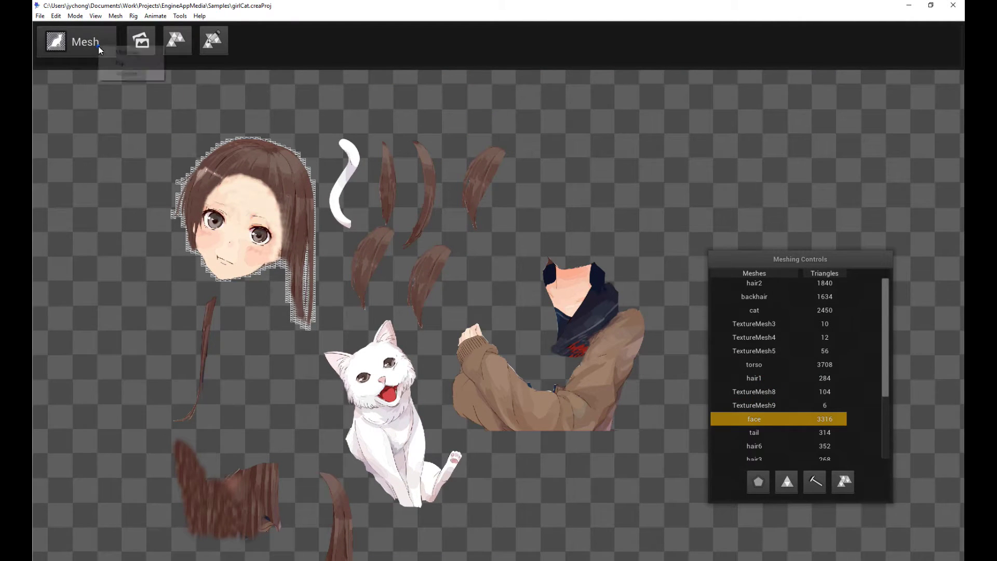
{"action": "left_click", "coordinate": [128, 65]}
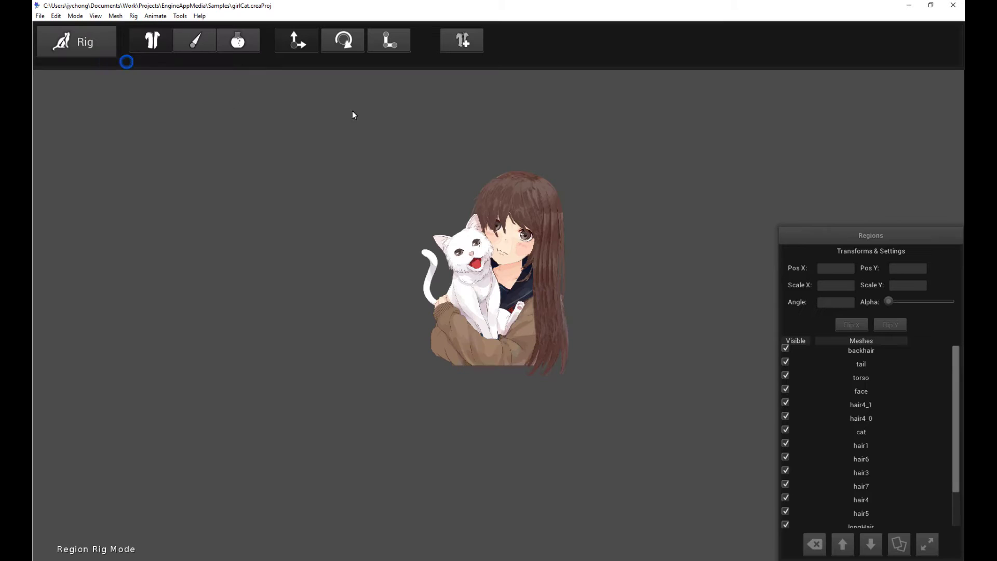
Switch to Bone Rig Mode, briefly toggle Region Rig Mode, and return to bones.
{"action": "left_click", "coordinate": [194, 40]}
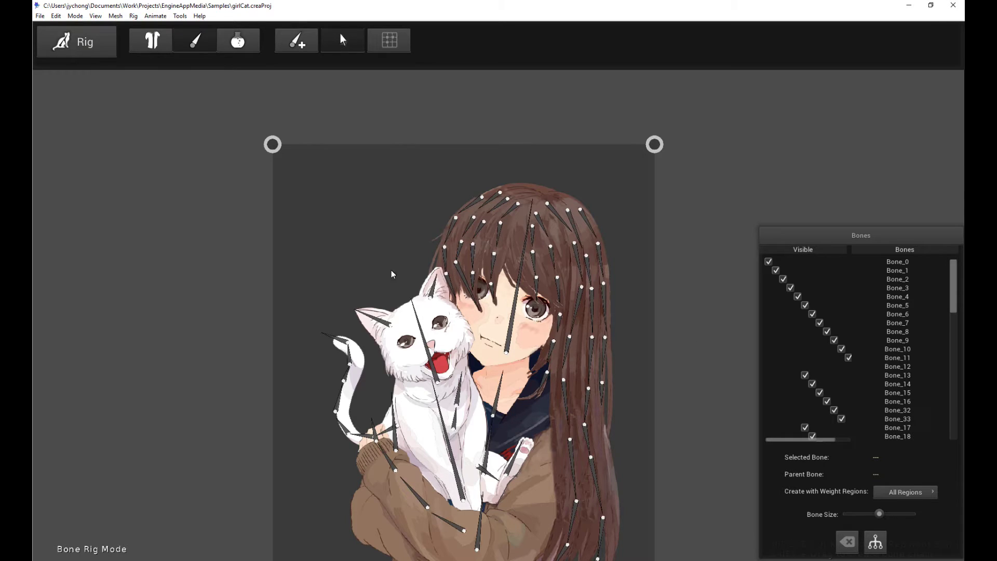
{"action": "left_click", "coordinate": [152, 41]}
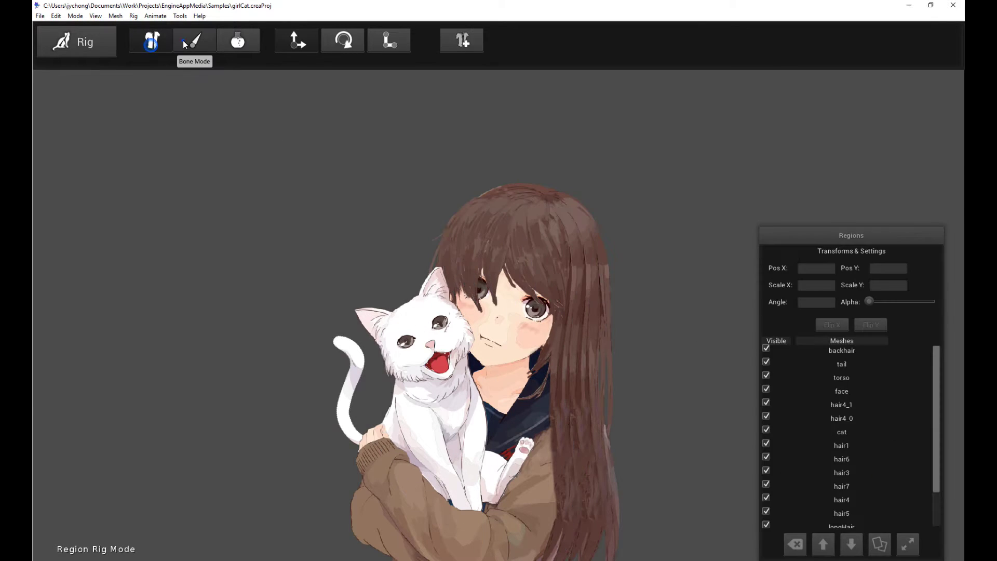
{"action": "left_click", "coordinate": [195, 41]}
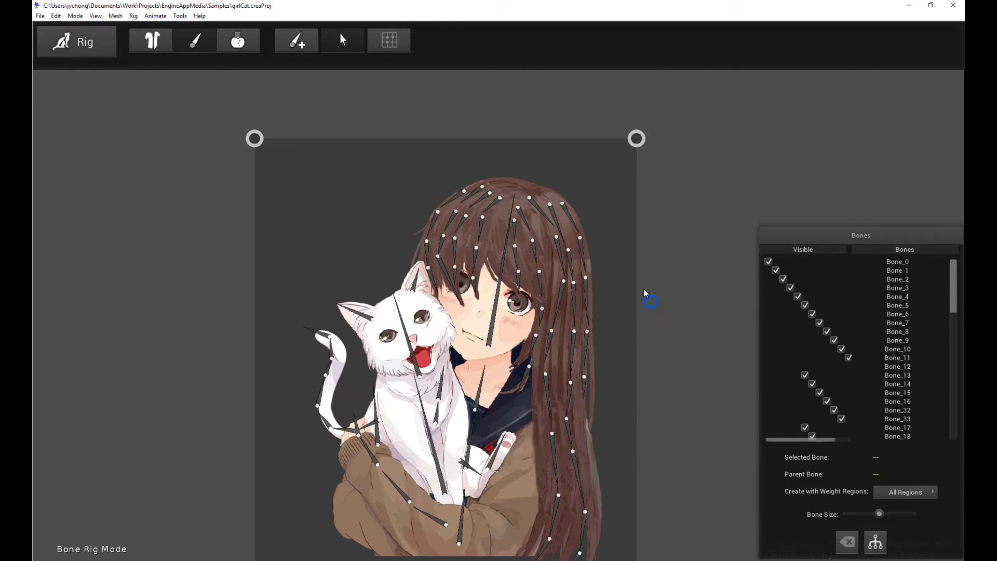
{"action": "scroll", "coordinate": [582, 240], "scroll_direction": "up", "scroll_amount": 2}
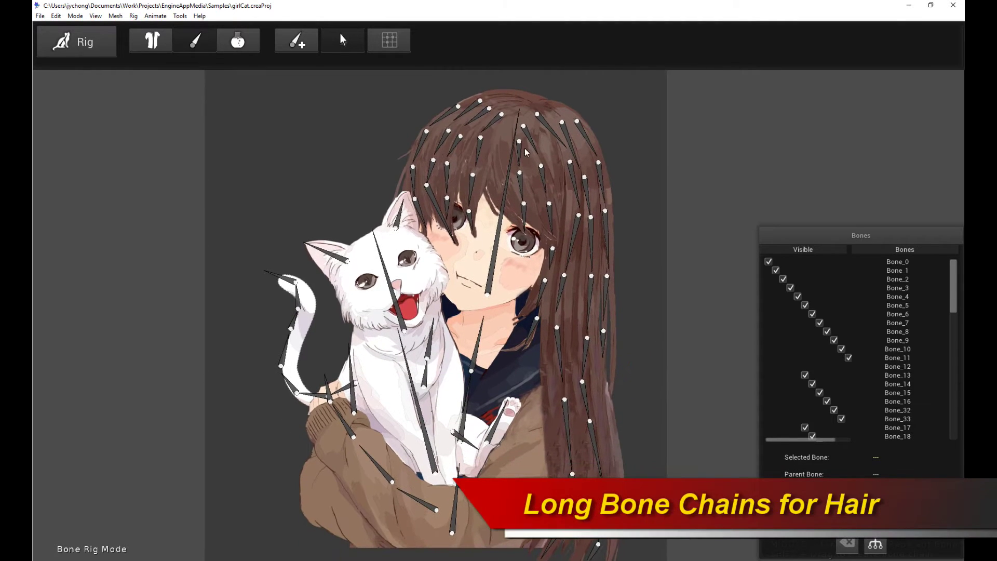
Step through the hair chain from Bone_13 down to Bone_33.
{"action": "left_click", "coordinate": [530, 148]}
{"action": "left_click", "coordinate": [542, 186]}
{"action": "left_click", "coordinate": [550, 222]}
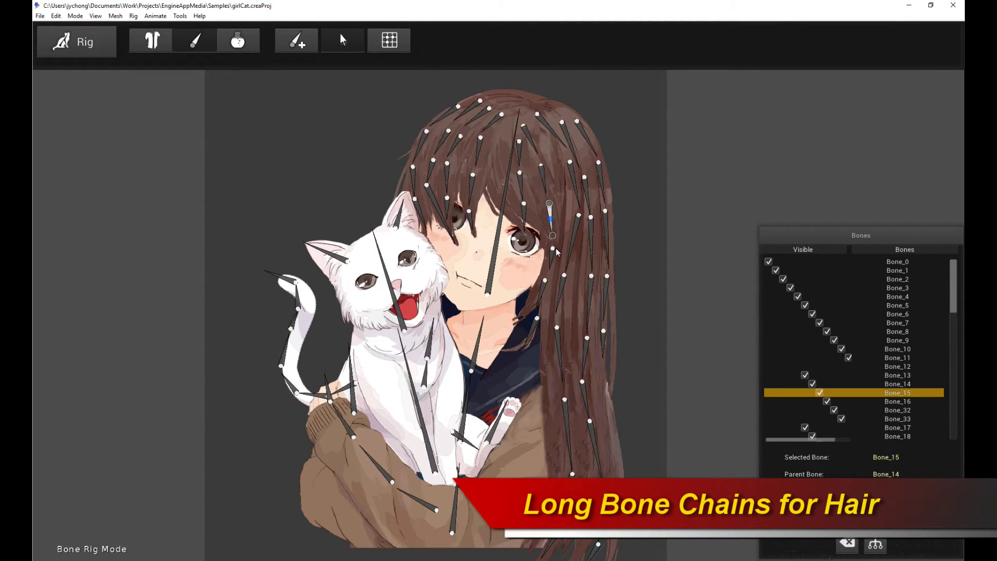
{"action": "left_click", "coordinate": [555, 255]}
{"action": "left_click", "coordinate": [545, 289]}
{"action": "left_click", "coordinate": [528, 333]}
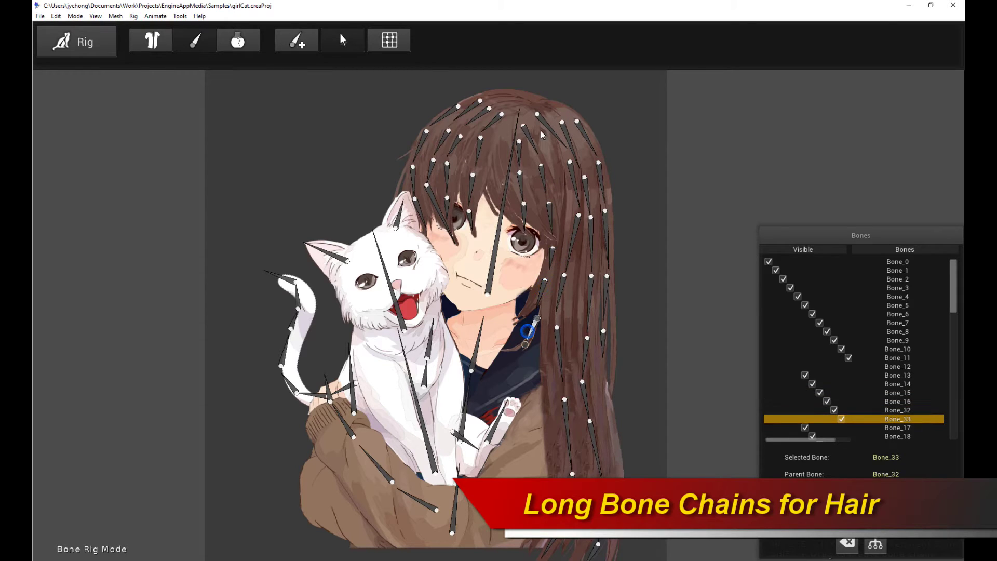
Select Bone_5 through Bone_10 in the second hair chain.
{"action": "left_click", "coordinate": [555, 130]}
{"action": "left_click", "coordinate": [572, 172]}
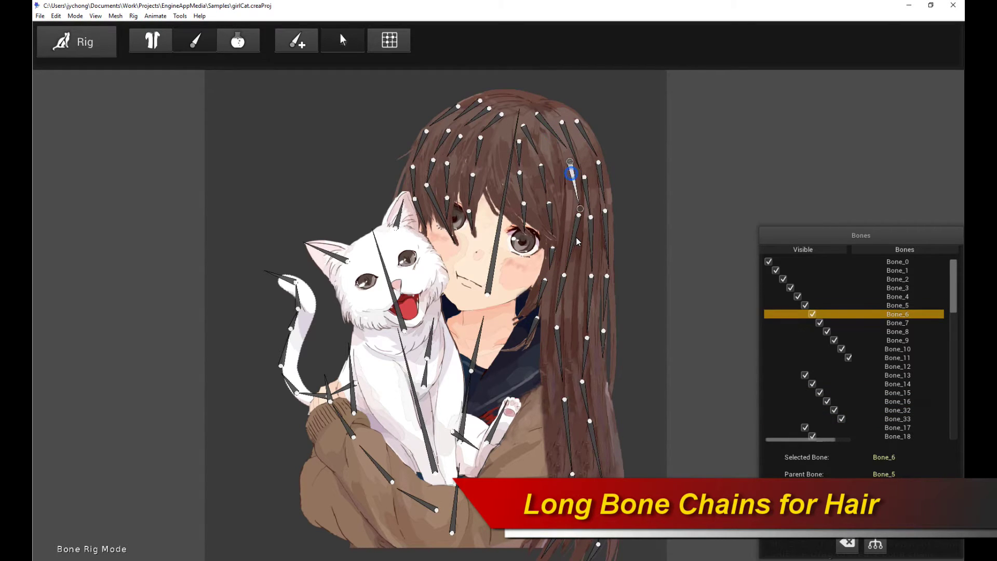
{"action": "left_click", "coordinate": [577, 242]}
{"action": "left_click", "coordinate": [563, 300]}
{"action": "left_click", "coordinate": [560, 340]}
{"action": "left_click", "coordinate": [557, 414]}
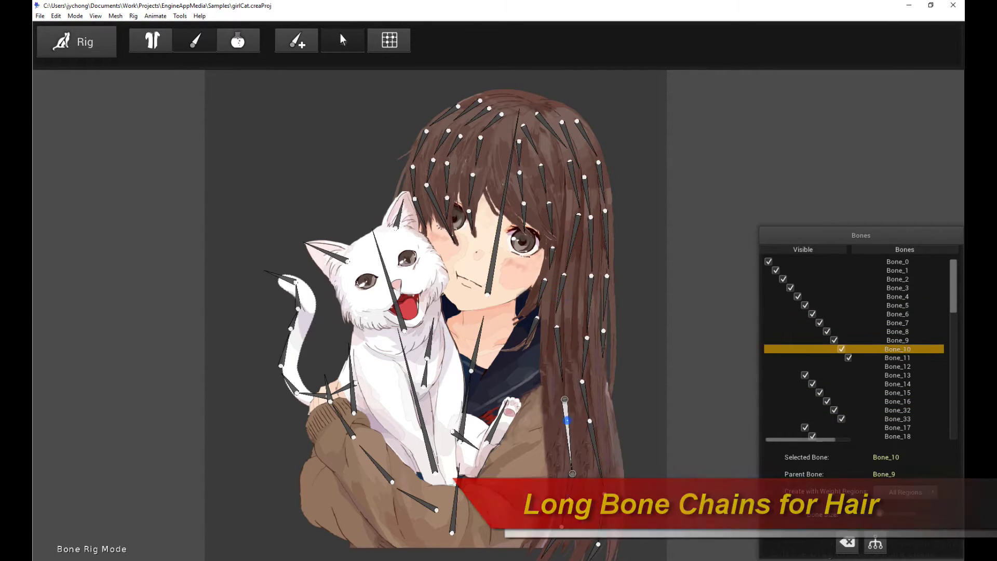
Inspect hair bones Bone_62, Bone_63, Bone_6 and Bone_46.
{"action": "left_click", "coordinate": [571, 142]}
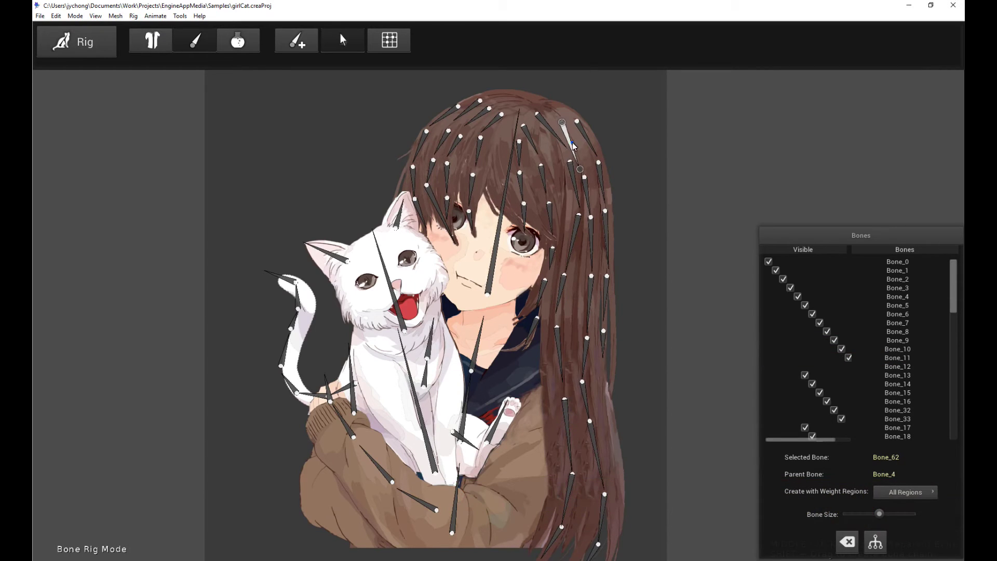
{"action": "left_click", "coordinate": [586, 190]}
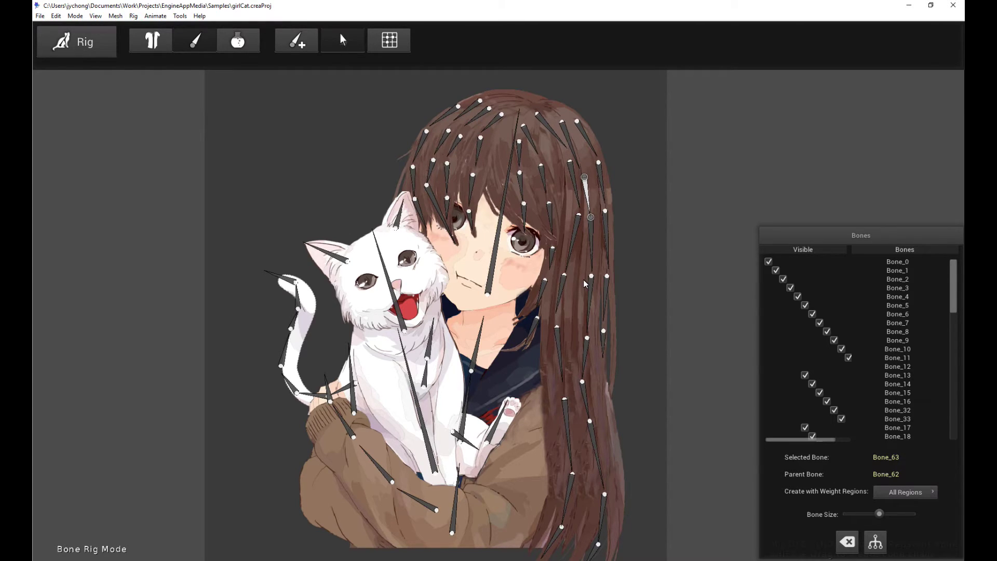
{"action": "left_click", "coordinate": [530, 134]}
{"action": "left_click", "coordinate": [577, 168]}
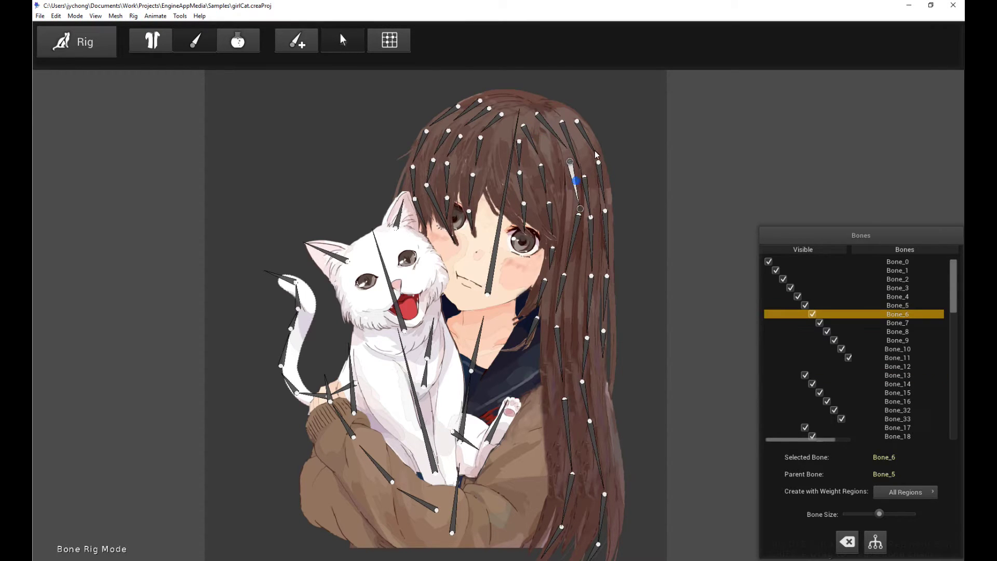
{"action": "left_click", "coordinate": [594, 153]}
{"action": "scroll", "coordinate": [615, 296], "scroll_direction": "down", "scroll_amount": 1}
{"action": "scroll", "coordinate": [622, 358], "scroll_direction": "down", "scroll_amount": 1}
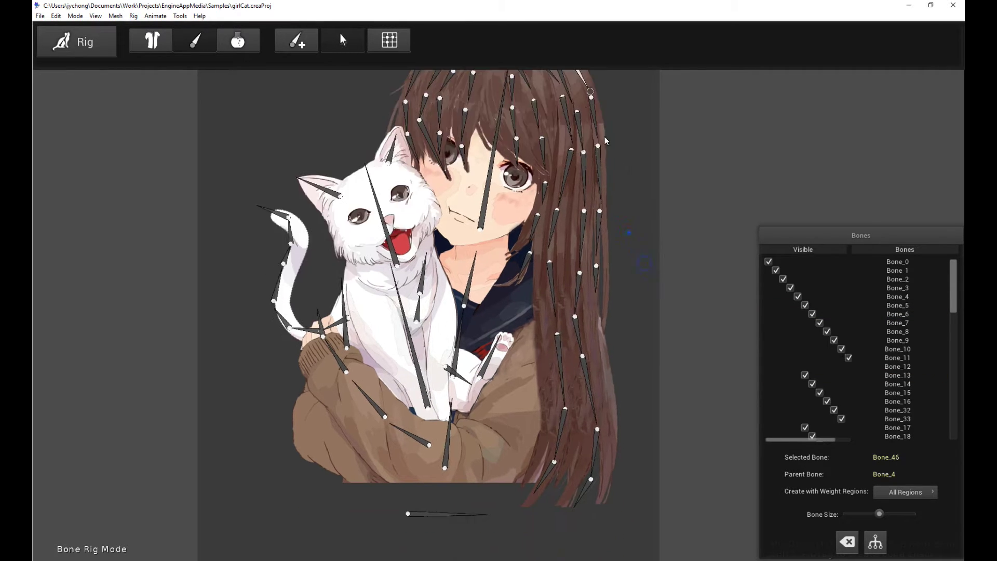
{"action": "scroll", "coordinate": [663, 270], "scroll_direction": "up", "scroll_amount": 2}
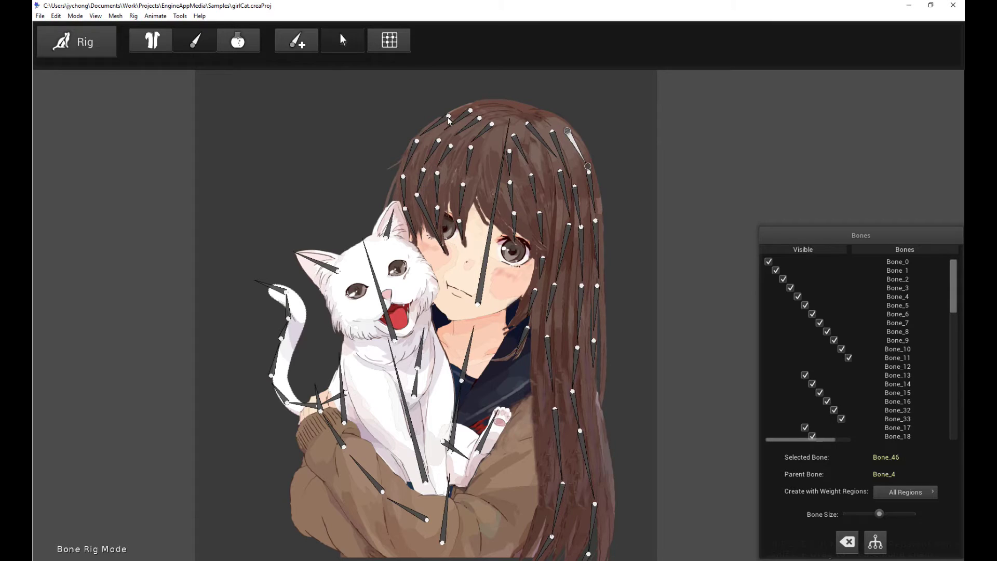
{"action": "scroll", "coordinate": [638, 398], "scroll_direction": "down", "scroll_amount": 1}
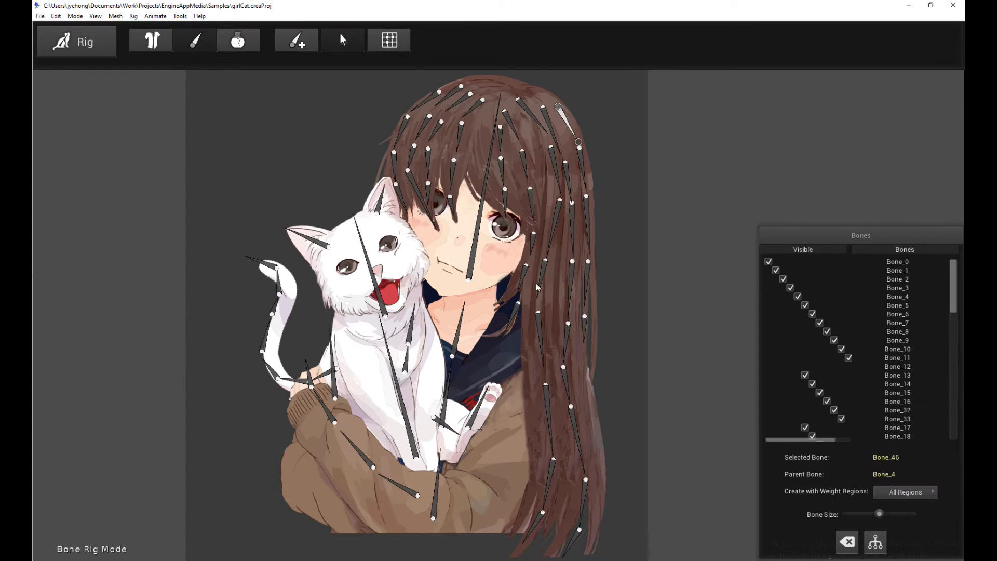
Select the cat's body bone and draw short new child bones down its chest.
{"action": "left_click", "coordinate": [437, 494]}
{"action": "left_click", "coordinate": [449, 392]}
{"action": "left_click", "coordinate": [461, 330]}
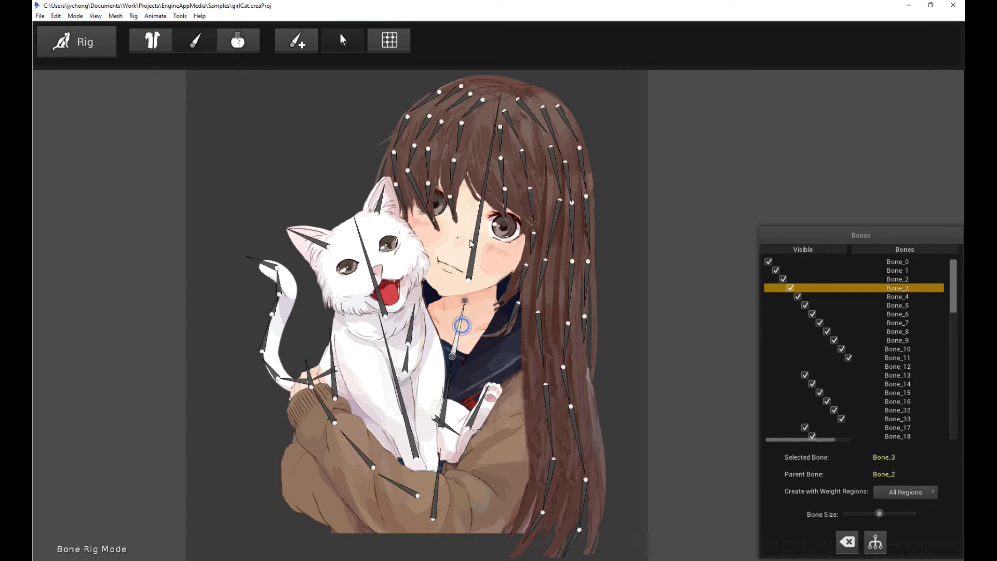
{"action": "left_click", "coordinate": [470, 244]}
{"action": "left_click", "coordinate": [399, 413]}
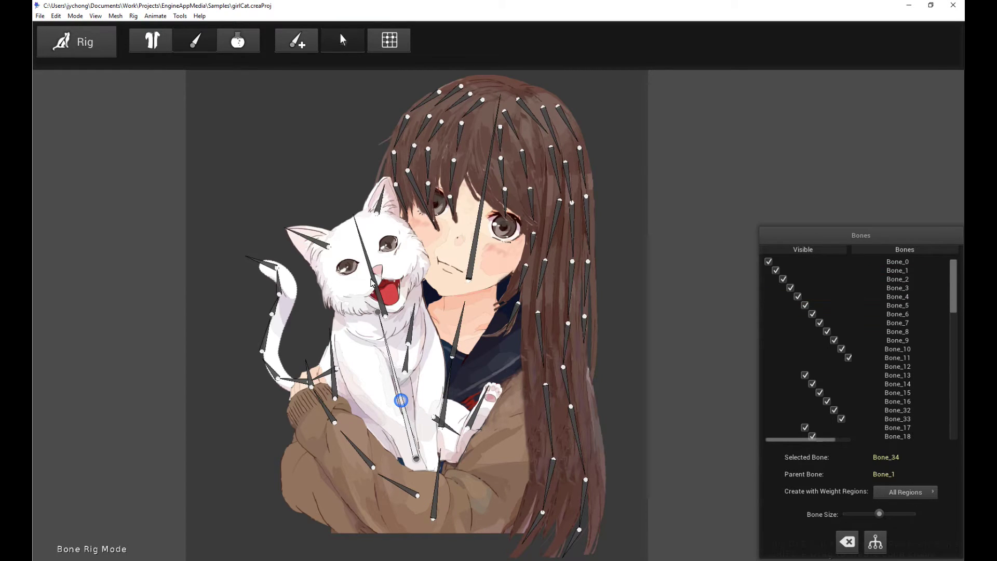
{"action": "left_click_drag", "start_coordinate": [411, 320], "coordinate": [406, 364]}
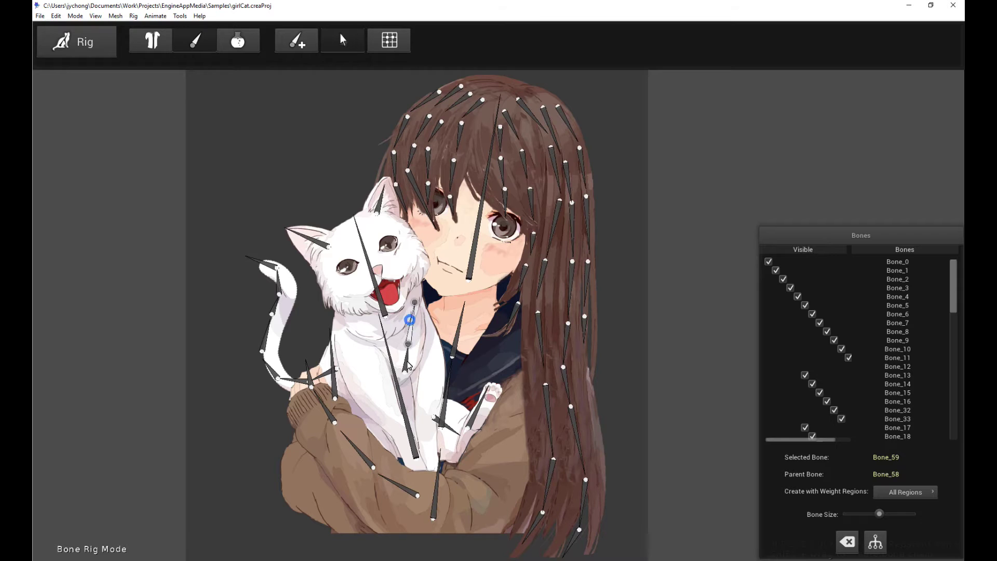
{"action": "left_click", "coordinate": [98, 52]}
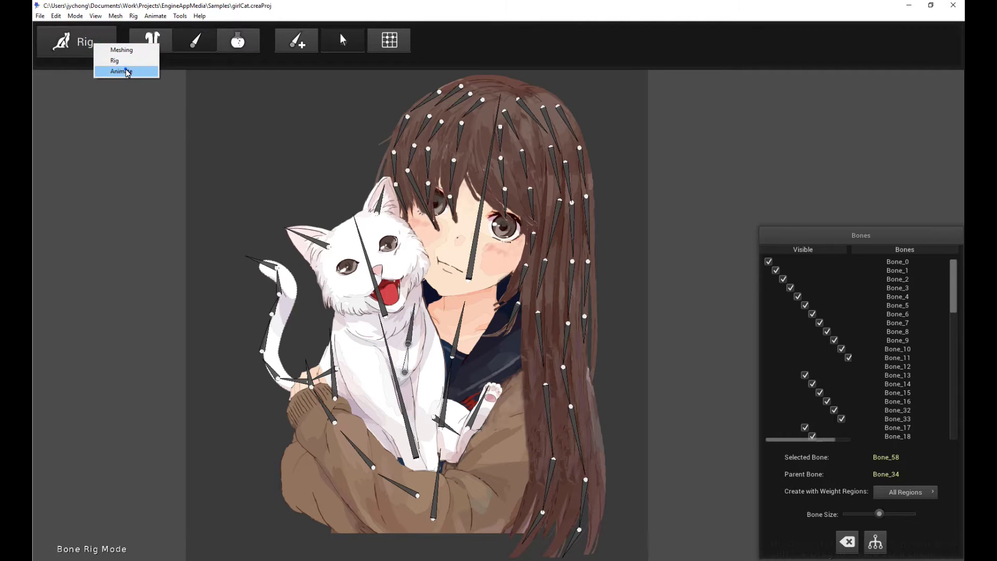
Enter Animate mode, load the 'test' clip, and select a right-side hair bone.
{"action": "left_click", "coordinate": [125, 70]}
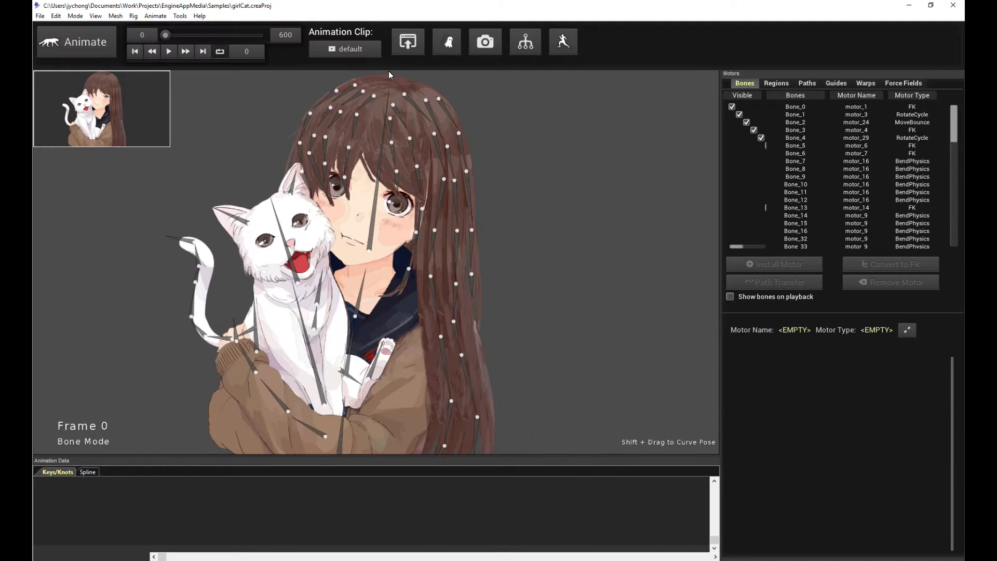
{"action": "left_click", "coordinate": [359, 51]}
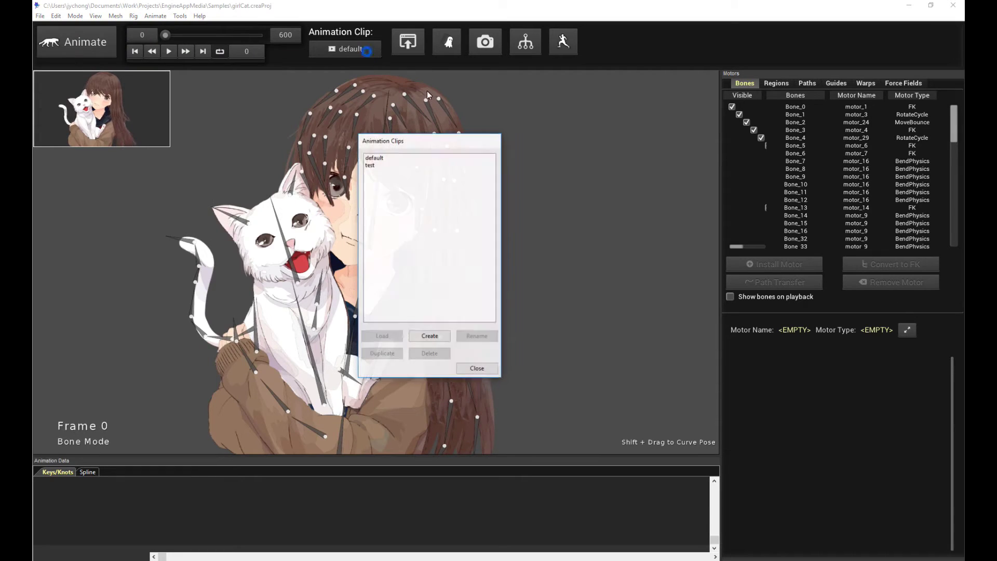
{"action": "double_click", "coordinate": [374, 165]}
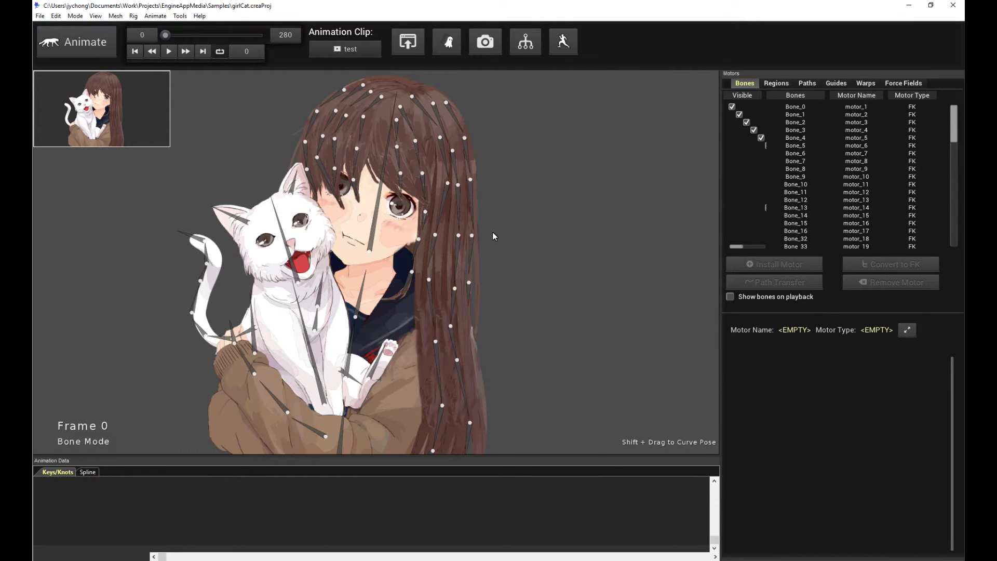
{"action": "left_click_drag", "start_coordinate": [495, 232], "coordinate": [585, 232]}
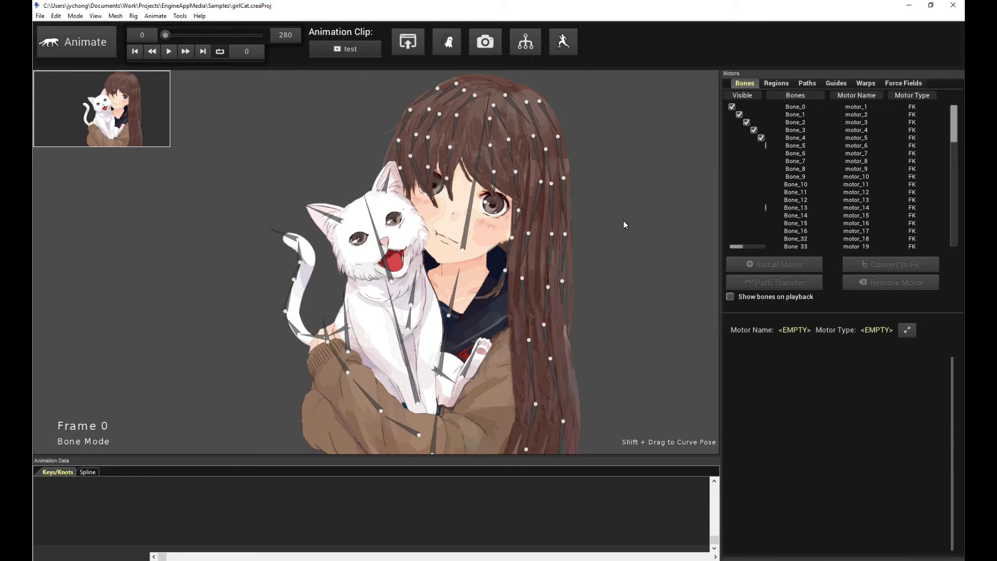
{"action": "left_click", "coordinate": [540, 165]}
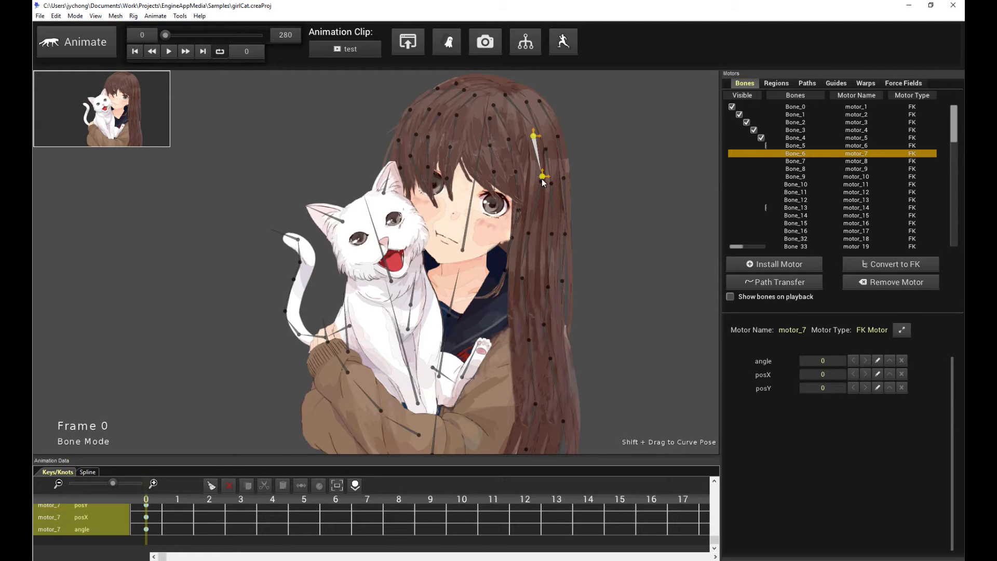
Key the hair bone's rotation at frame 0 and a new pose at frame 10.
{"action": "left_click_drag", "start_coordinate": [542, 182], "coordinate": [546, 175]}
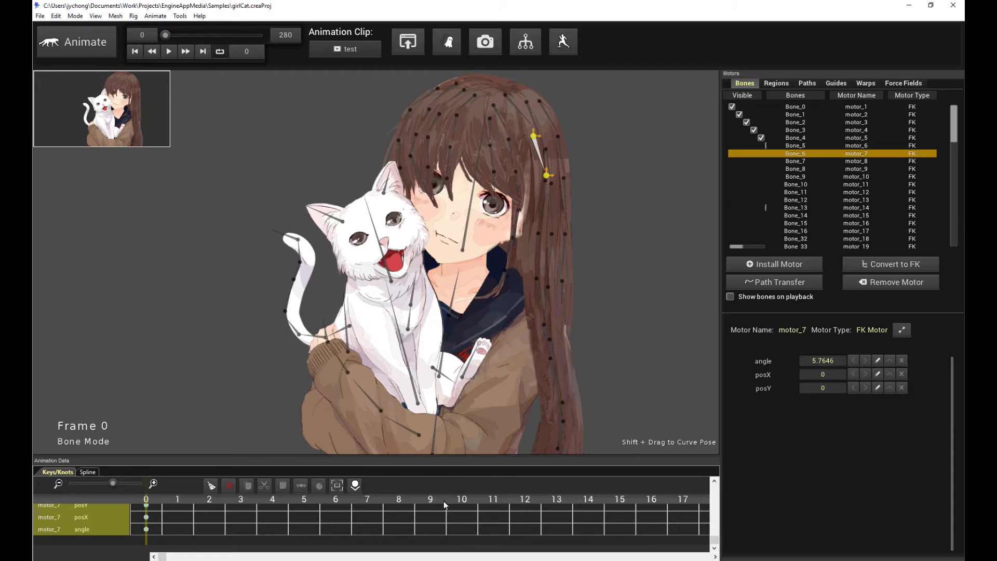
{"action": "left_click", "coordinate": [462, 504]}
{"action": "left_click_drag", "start_coordinate": [549, 177], "coordinate": [543, 178]}
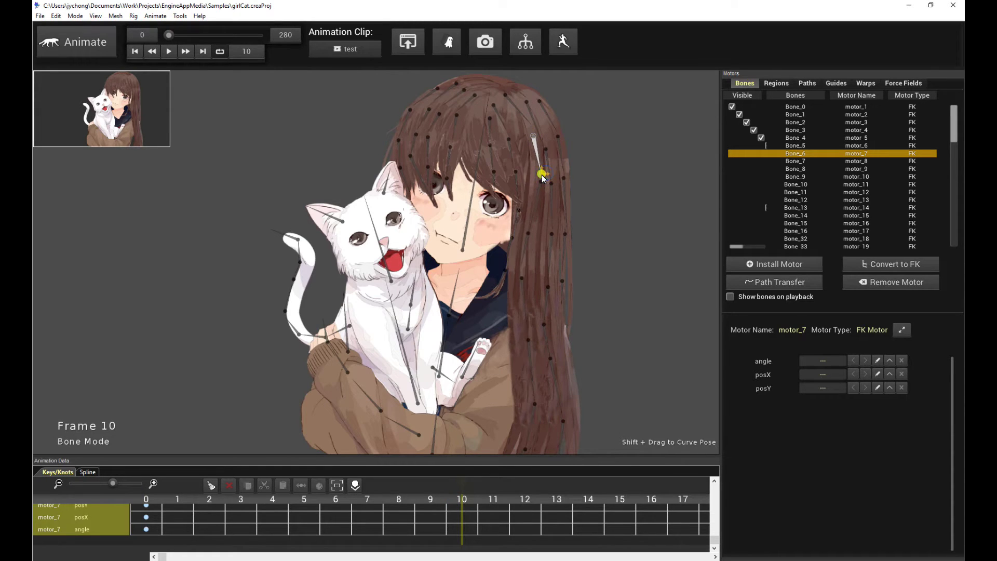
{"action": "left_click_drag", "start_coordinate": [240, 503], "coordinate": [144, 496]}
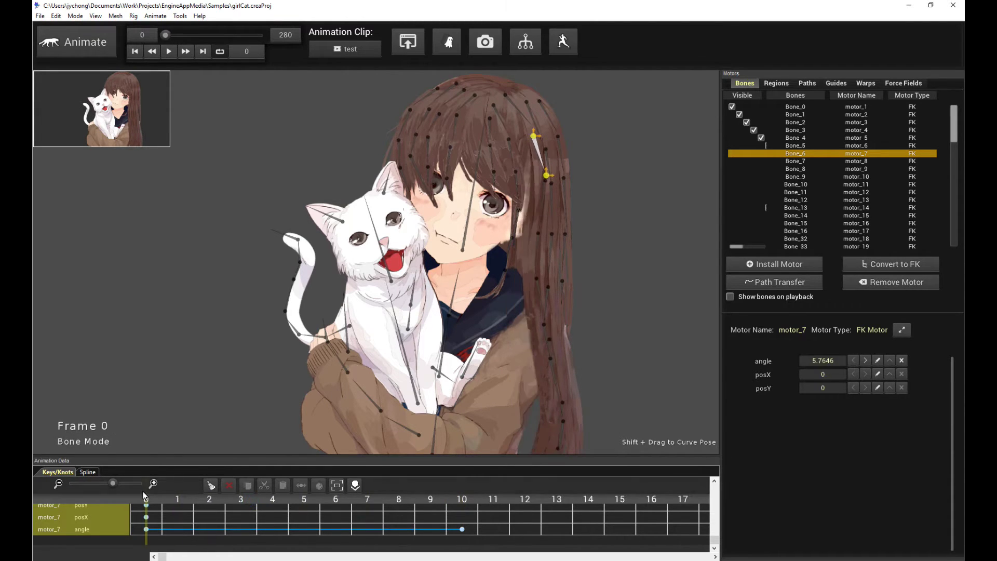
Clear the hair bone's motor animation, deselect it, and select another top-right hair bone.
{"action": "left_click_drag", "start_coordinate": [144, 496], "coordinate": [148, 498]}
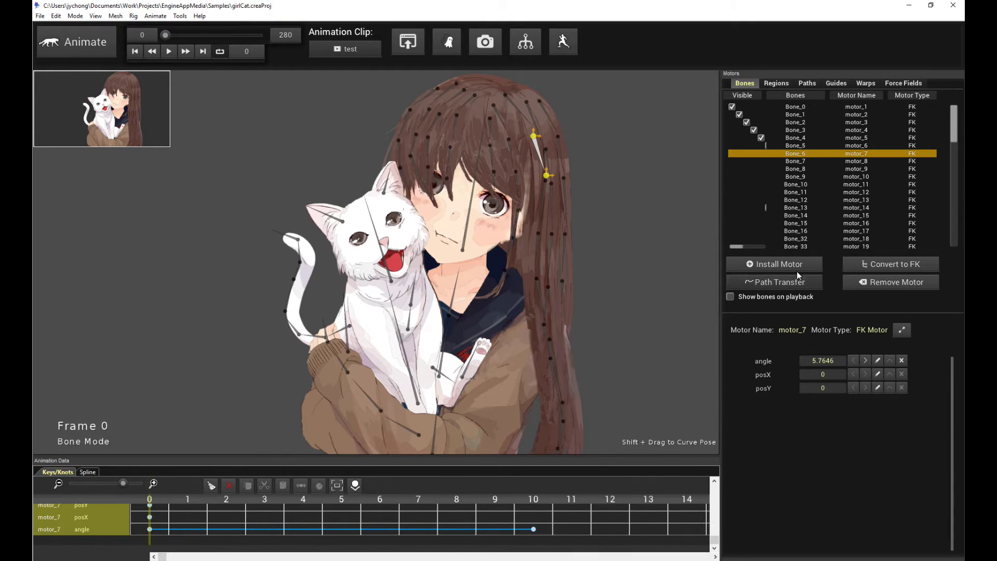
{"action": "left_click", "coordinate": [888, 282]}
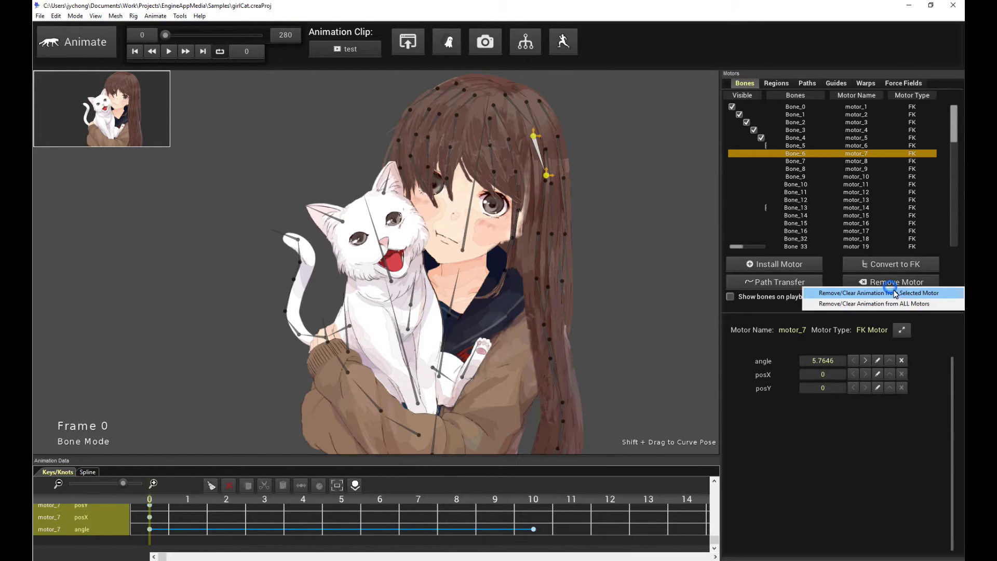
{"action": "left_click", "coordinate": [849, 291]}
{"action": "left_click", "coordinate": [622, 163]}
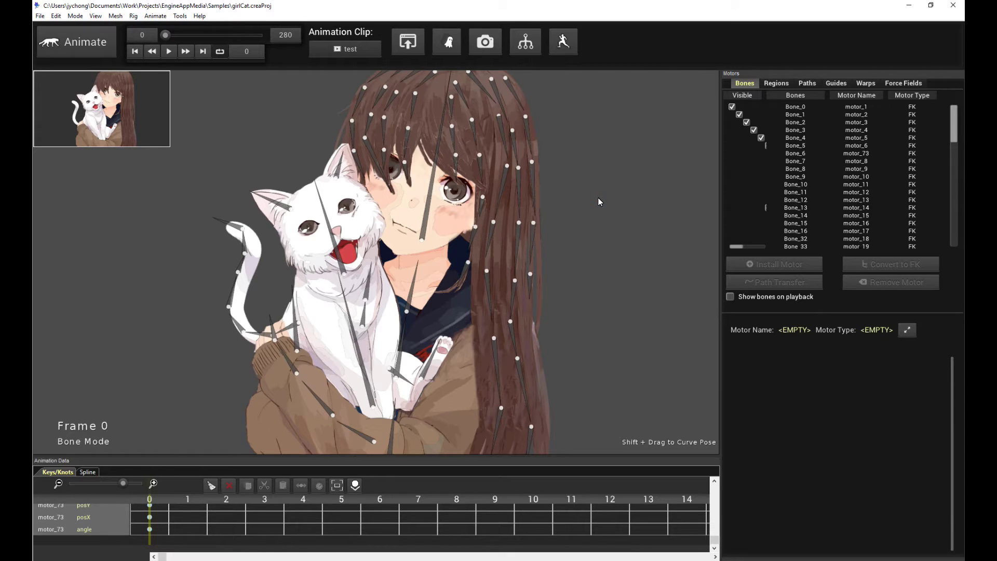
{"action": "left_click_drag", "start_coordinate": [597, 197], "coordinate": [604, 188]}
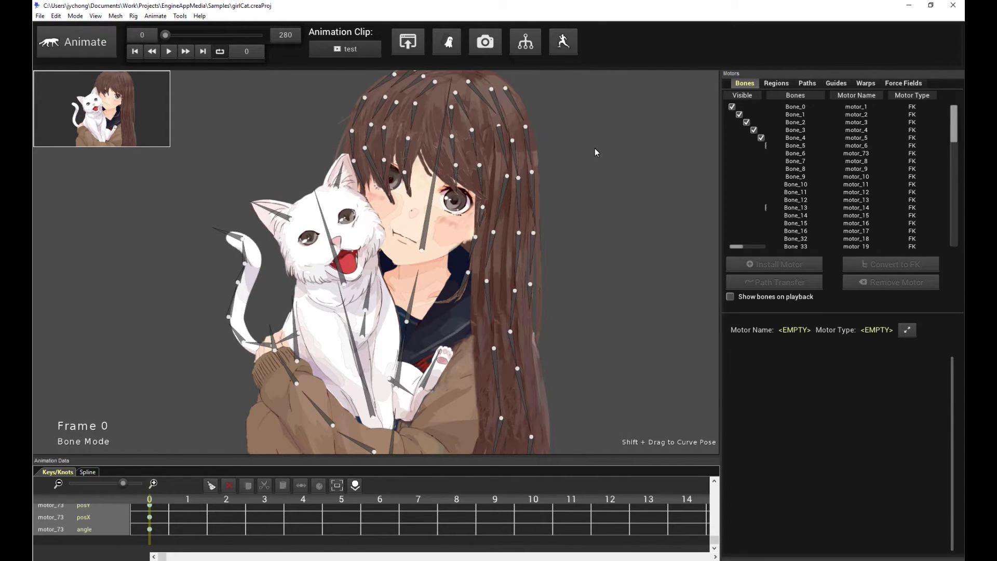
{"action": "left_click", "coordinate": [511, 102]}
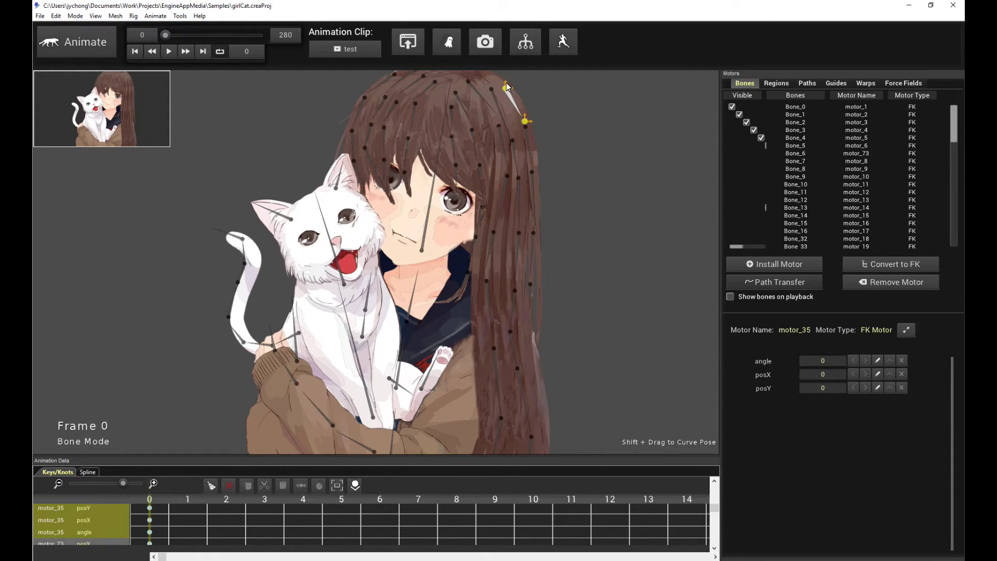
Select the top-right hair bone chain with Ctrl+M and install a Bend Physics motor on it.
{"action": "left_click", "coordinate": [530, 144]}
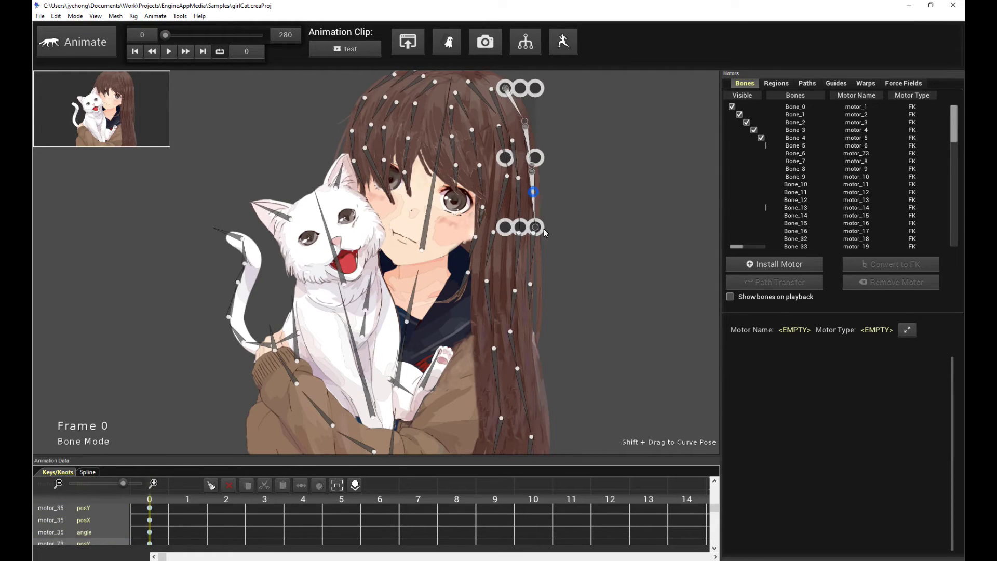
{"action": "left_click", "coordinate": [600, 234]}
{"action": "left_click", "coordinate": [517, 108]}
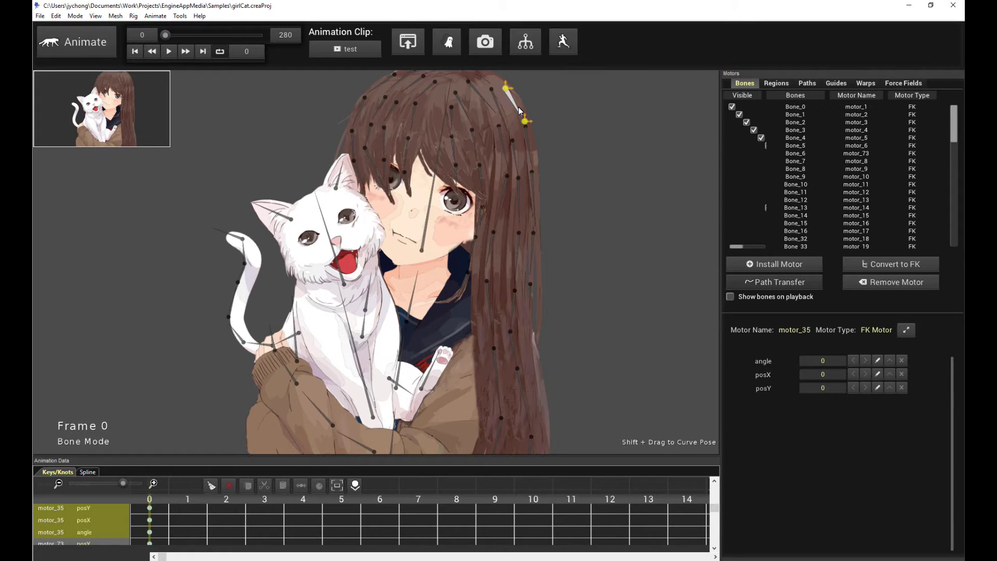
{"action": "key", "text": "ctrl+m"}
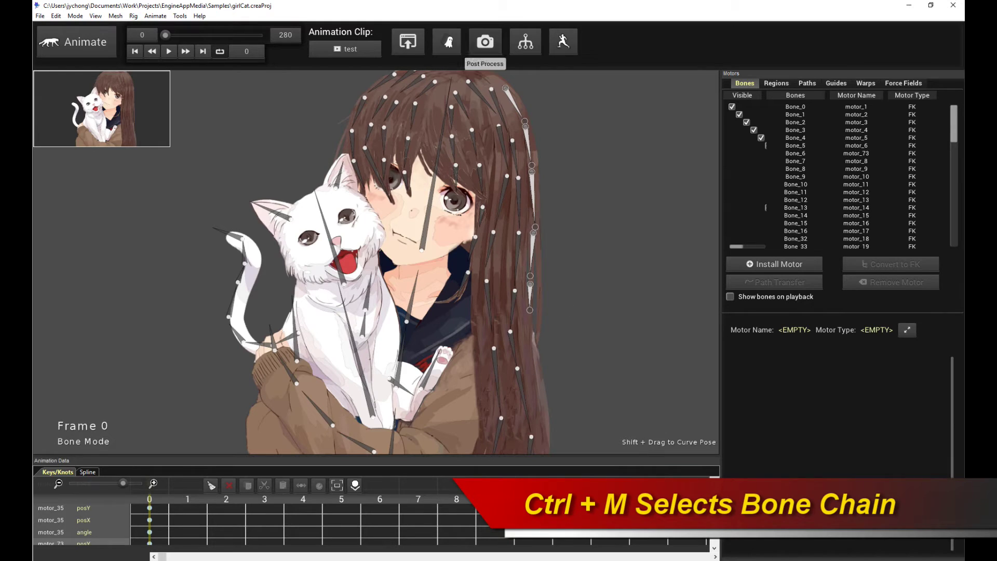
{"action": "left_click", "coordinate": [736, 266]}
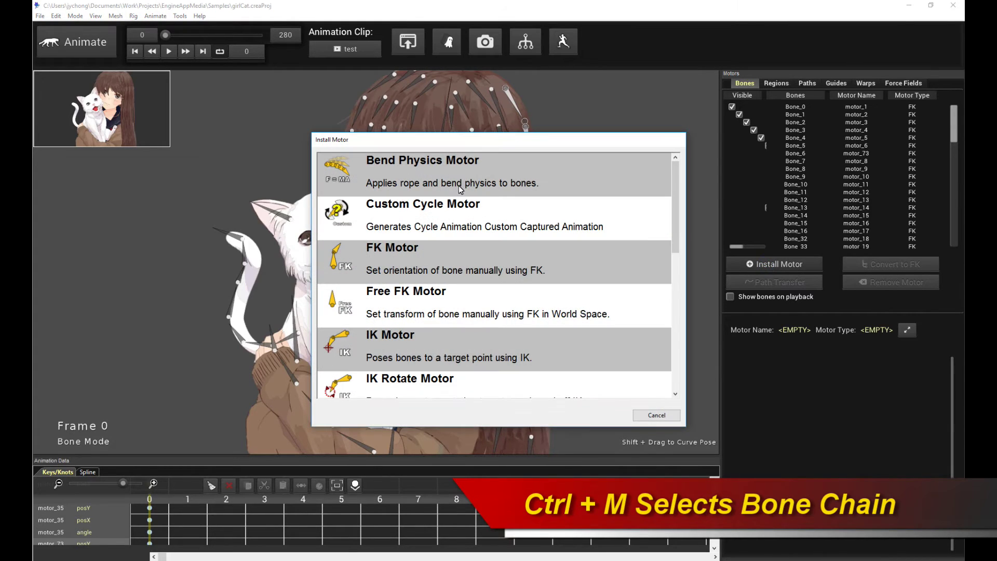
{"action": "left_click", "coordinate": [500, 169]}
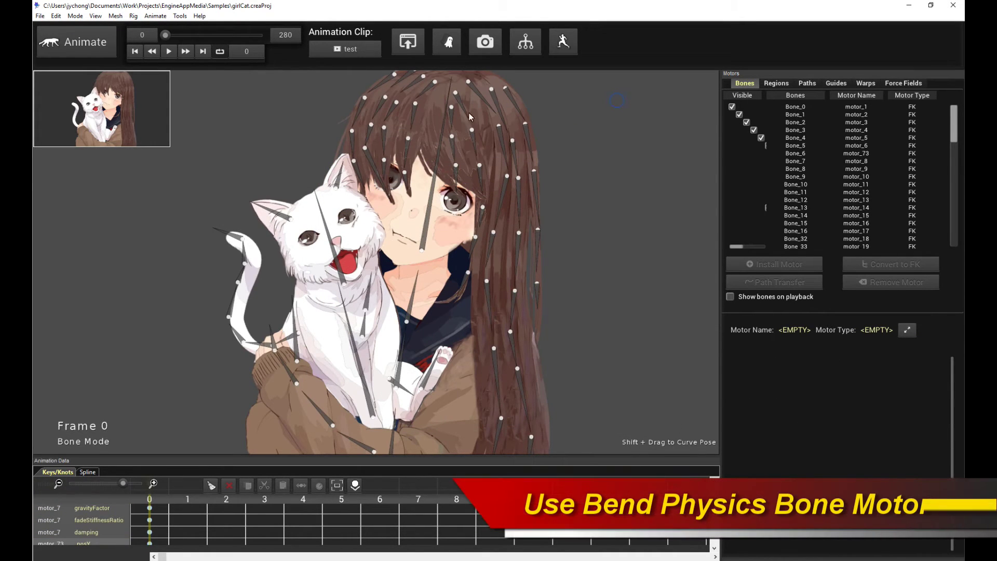
Play and stop the animation, keeping bones visible during playback.
{"action": "left_click", "coordinate": [168, 51]}
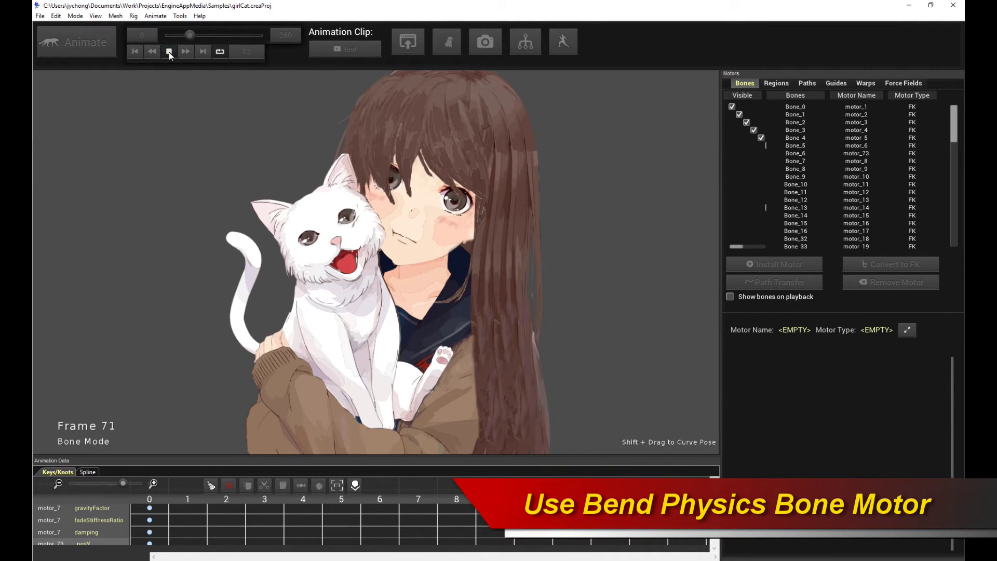
{"action": "left_click", "coordinate": [169, 52]}
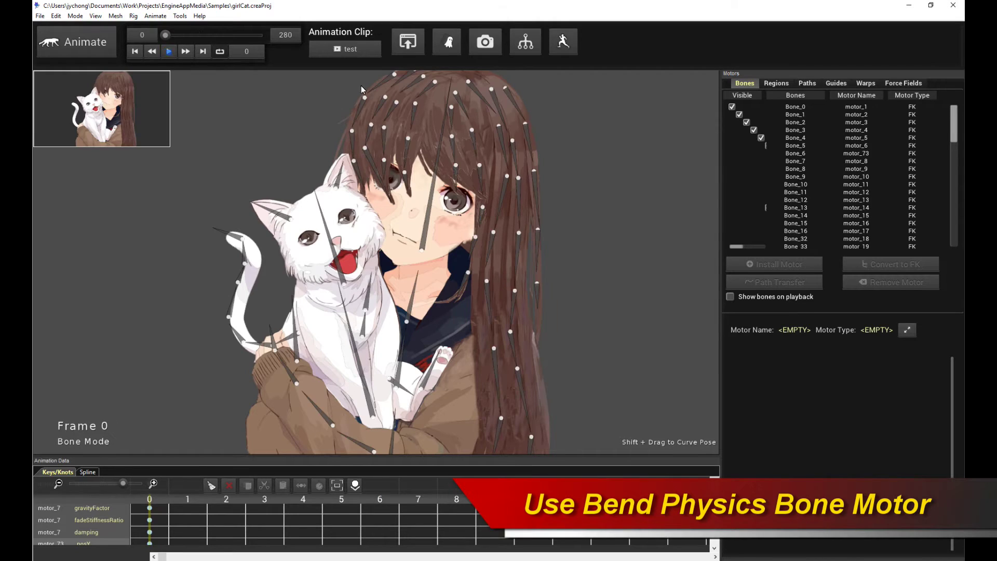
{"action": "left_click", "coordinate": [730, 295]}
{"action": "left_click", "coordinate": [169, 51]}
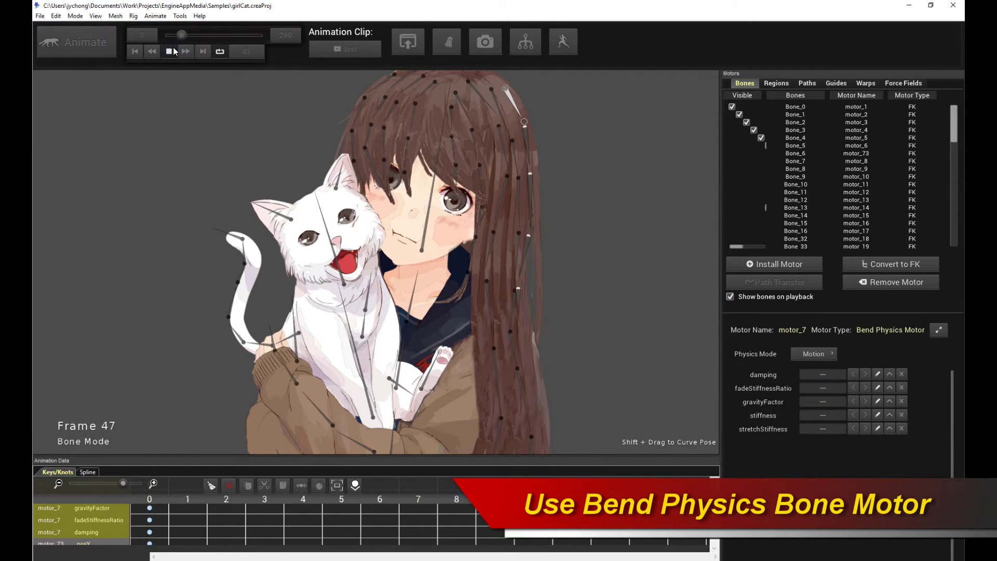
{"action": "left_click", "coordinate": [169, 52]}
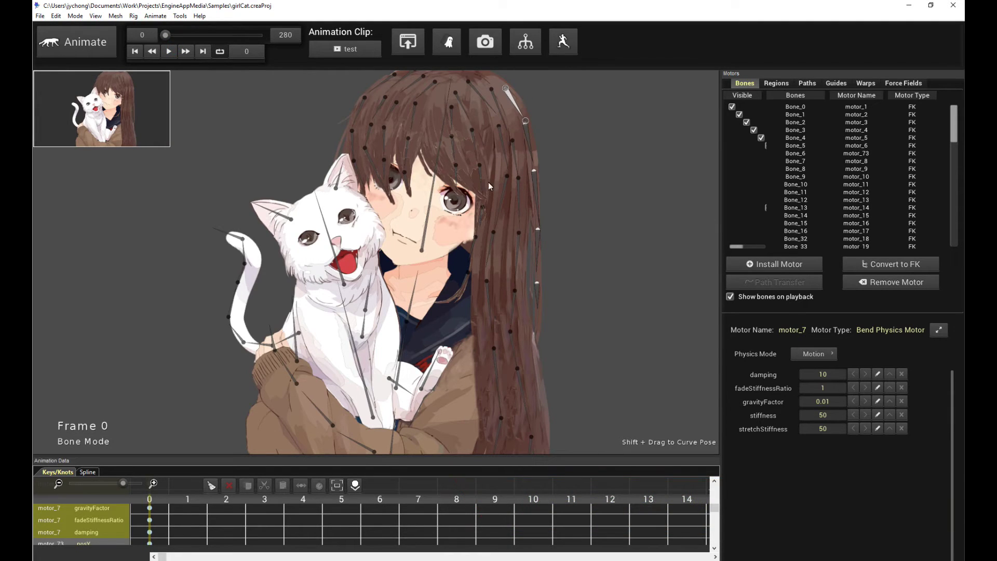
{"action": "left_click", "coordinate": [169, 50]}
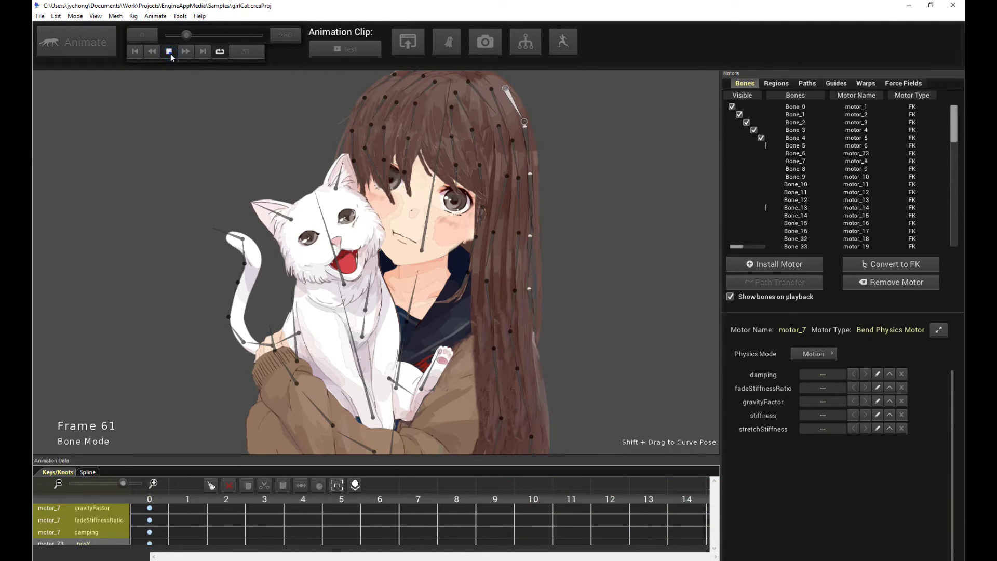
{"action": "left_click", "coordinate": [169, 51]}
Set bend physics damping to 20, preview the hair sway, and reselect a top-right hair bone.
{"action": "left_click", "coordinate": [824, 375]}
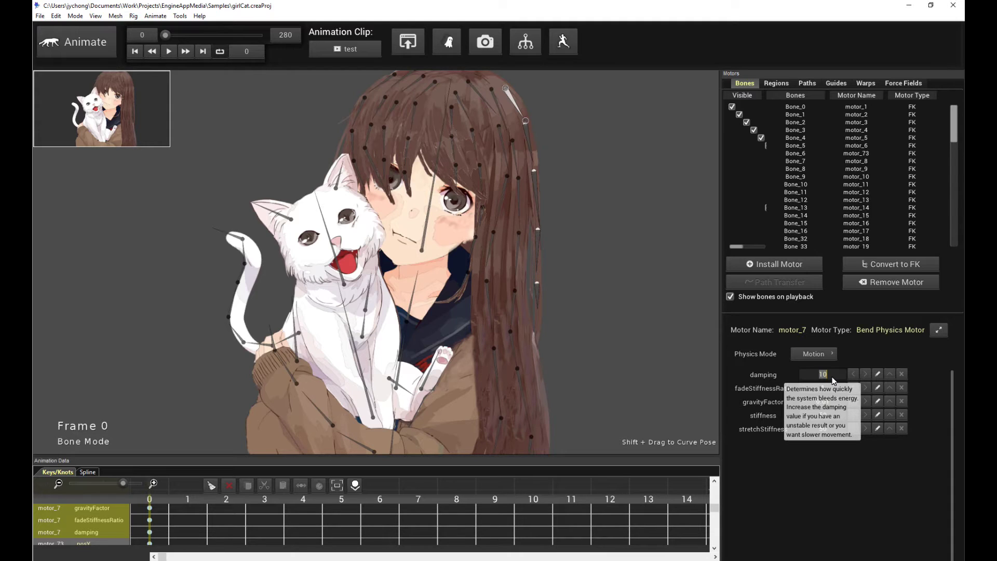
{"action": "type", "text": "0"}
{"action": "key", "text": "Return"}
{"action": "left_click", "coordinate": [662, 246]}
{"action": "key", "text": "space"}
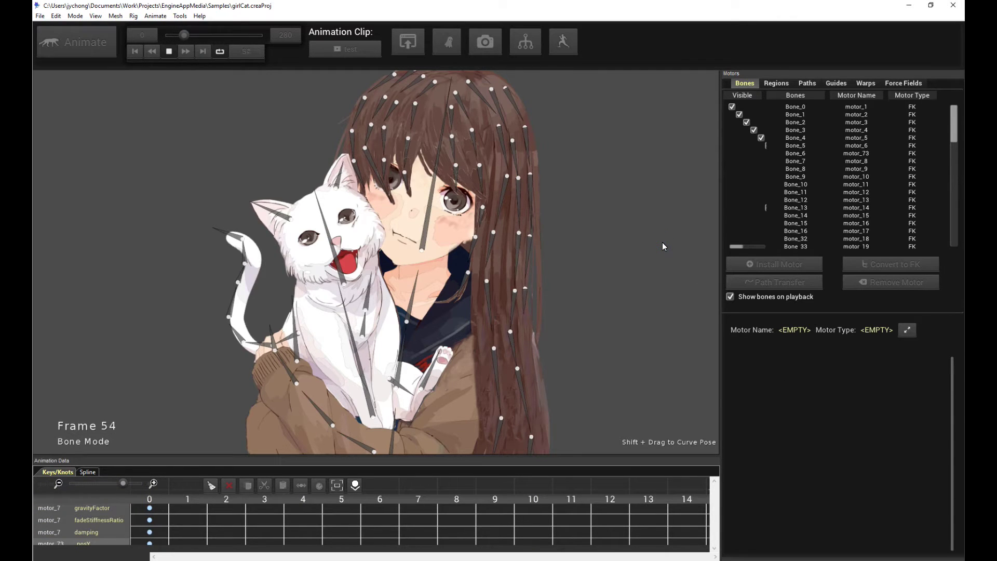
{"action": "key", "text": "space"}
{"action": "key", "text": "space"}
{"action": "key", "text": "space"}
{"action": "left_click", "coordinate": [514, 99]}
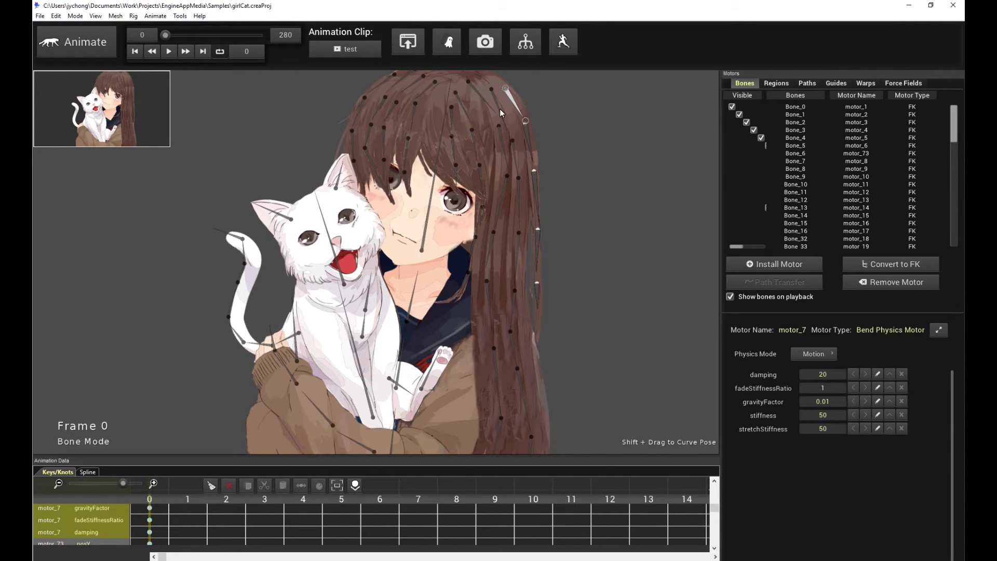
{"action": "left_click", "coordinate": [499, 108]}
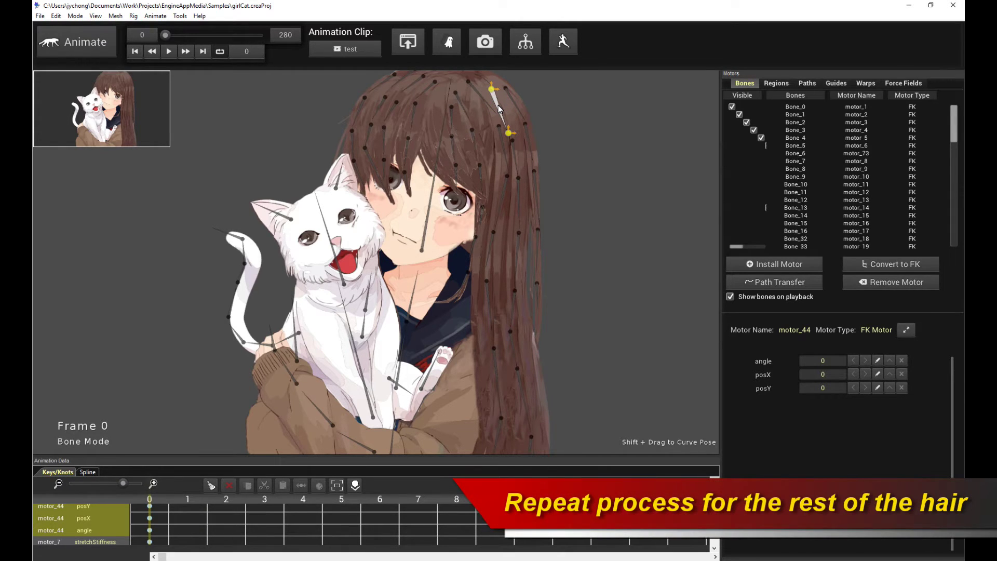
Install a Bend Physics motor on the second top-right hair chain and test playback.
{"action": "left_click", "coordinate": [499, 108]}
{"action": "left_click", "coordinate": [774, 264]}
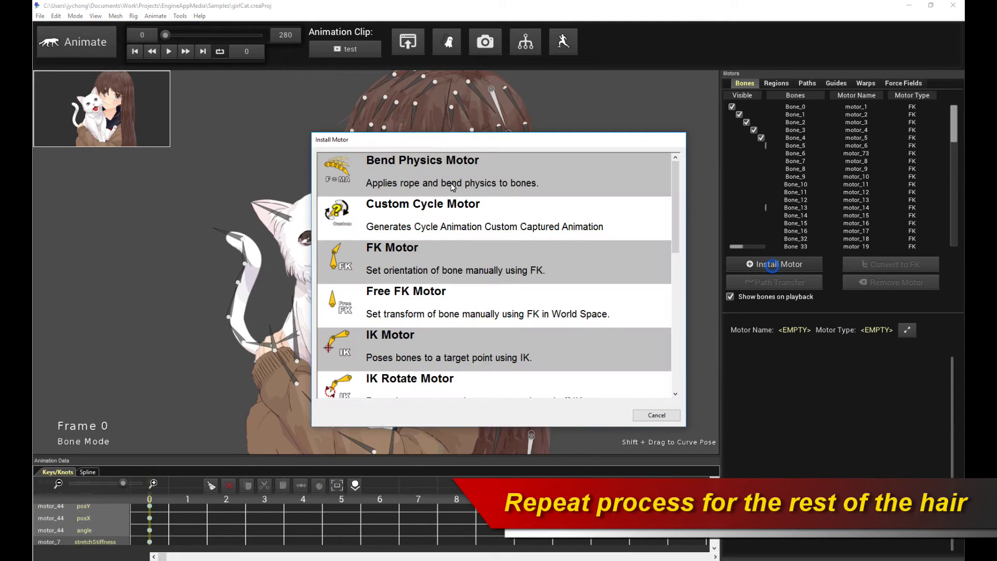
{"action": "double_click", "coordinate": [467, 167]}
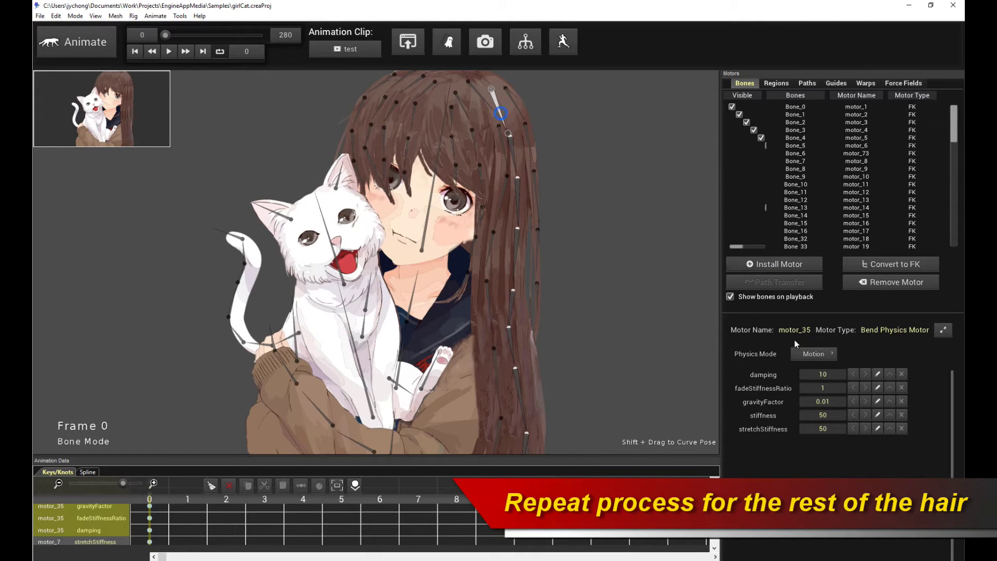
{"action": "double_click", "coordinate": [826, 374]}
{"action": "type", "text": "20"}
{"action": "key", "text": "Return"}
{"action": "key", "text": "space"}
{"action": "key", "text": "space"}
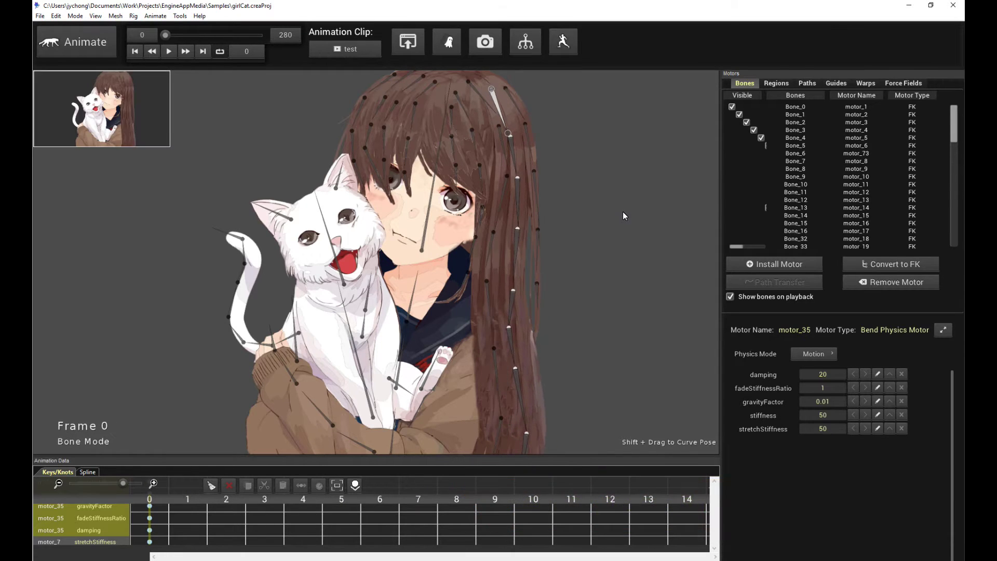
Try damping 15, restore it to 20 while previewing, and select a top-of-head bone.
{"action": "double_click", "coordinate": [840, 375]}
{"action": "type", "text": "15"}
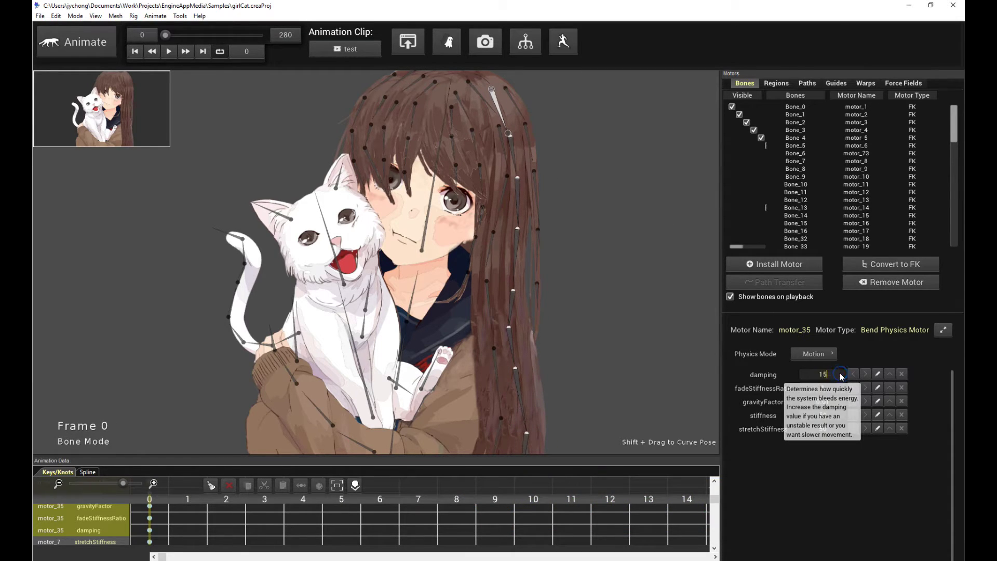
{"action": "left_click", "coordinate": [661, 284]}
{"action": "key", "text": "space"}
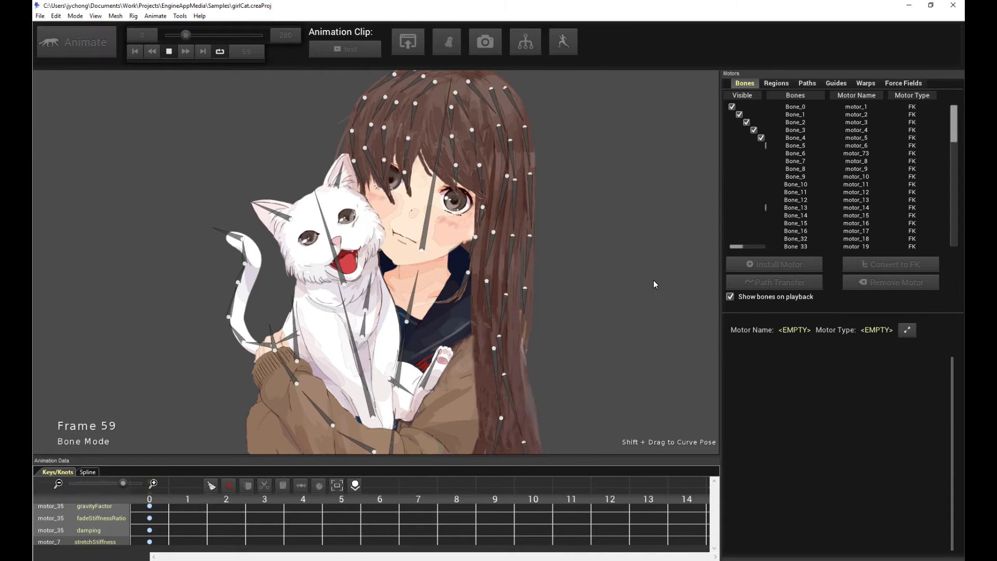
{"action": "key", "text": "space"}
{"action": "left_click", "coordinate": [503, 133]}
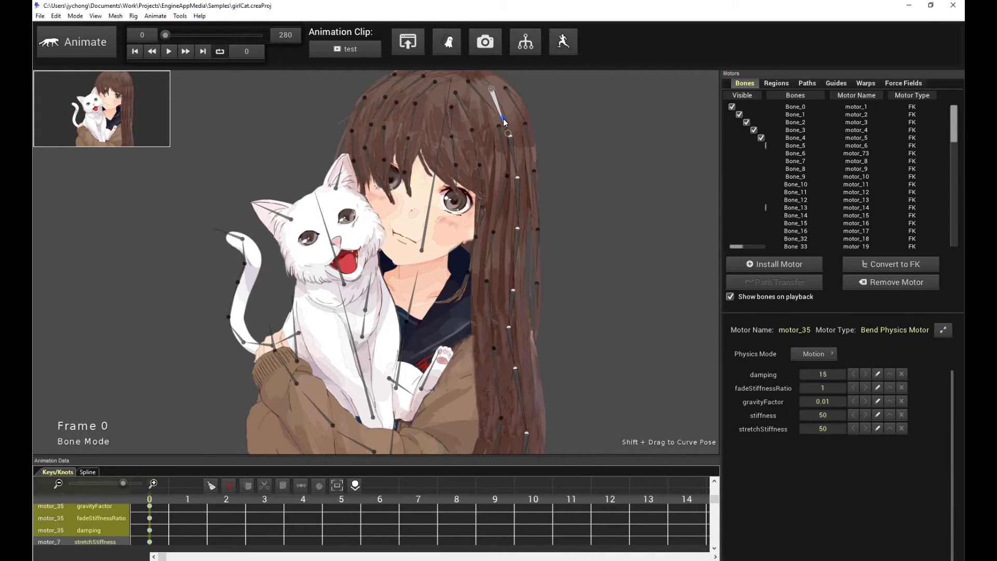
{"action": "double_click", "coordinate": [831, 375]}
{"action": "type", "text": "20"}
{"action": "left_click", "coordinate": [624, 265]}
{"action": "key", "text": "space"}
{"action": "key", "text": "space"}
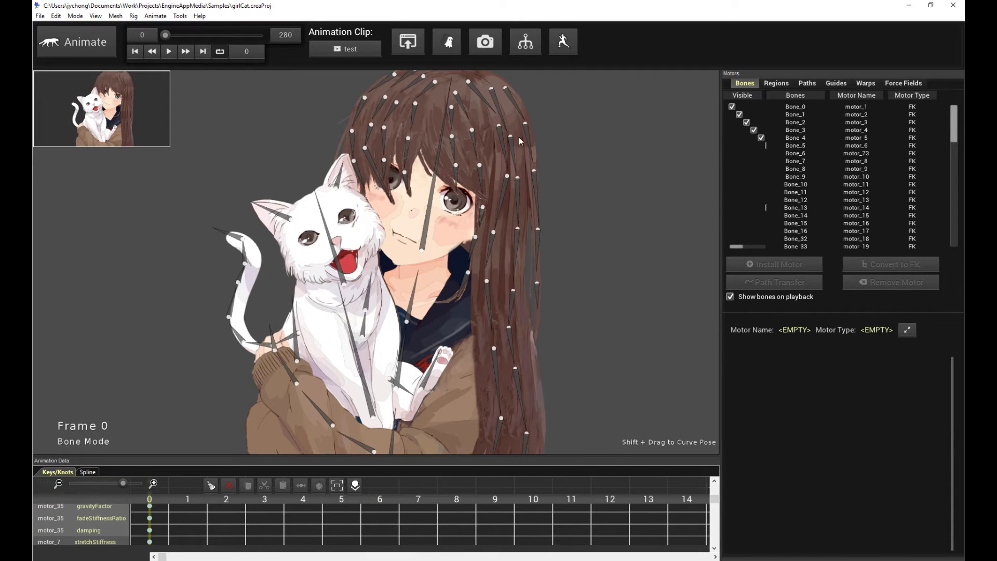
{"action": "left_click", "coordinate": [478, 99]}
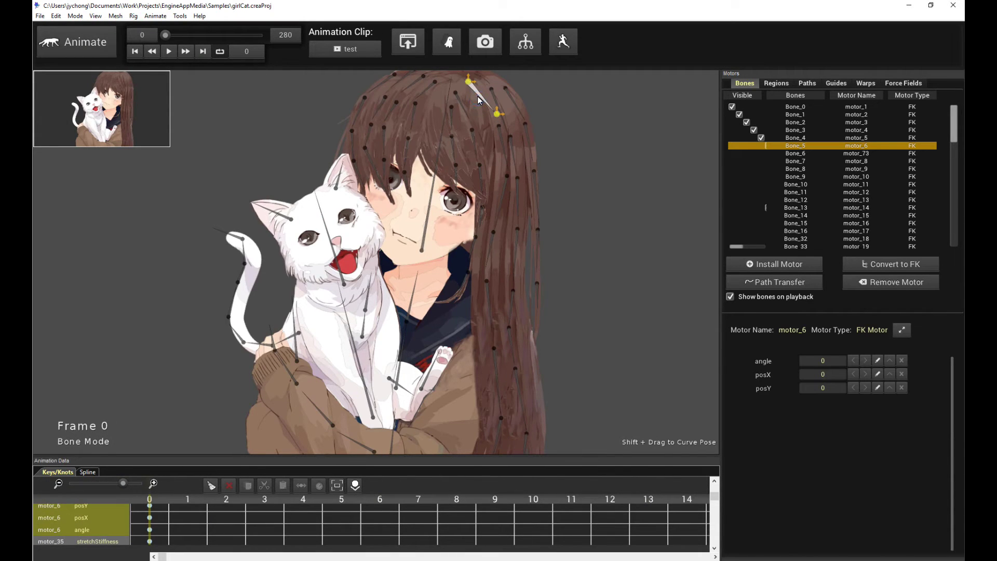
Install a Bend Physics motor on the first hair strand chain.
{"action": "double_click", "coordinate": [477, 96]}
{"action": "left_click", "coordinate": [753, 264]}
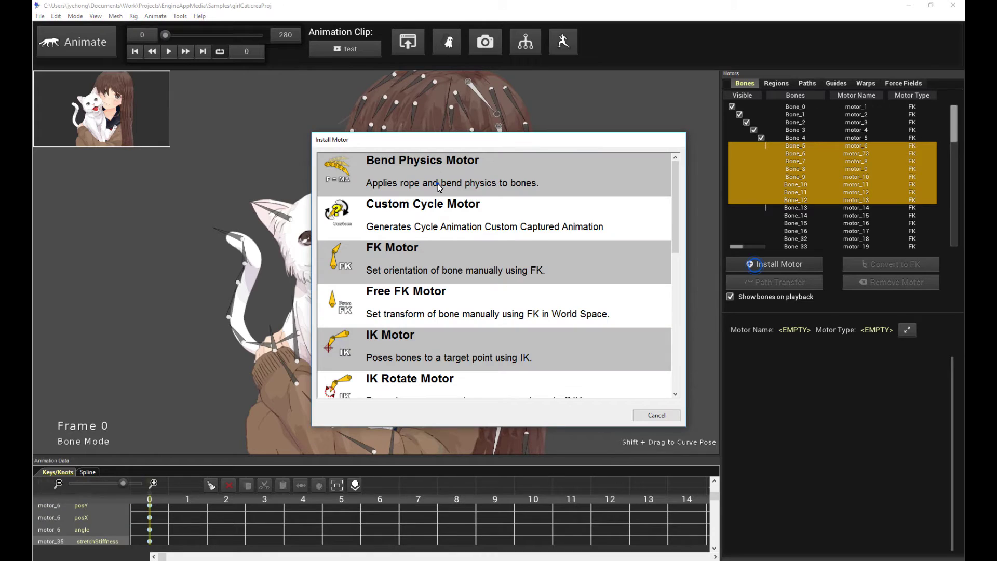
{"action": "left_click", "coordinate": [439, 187]}
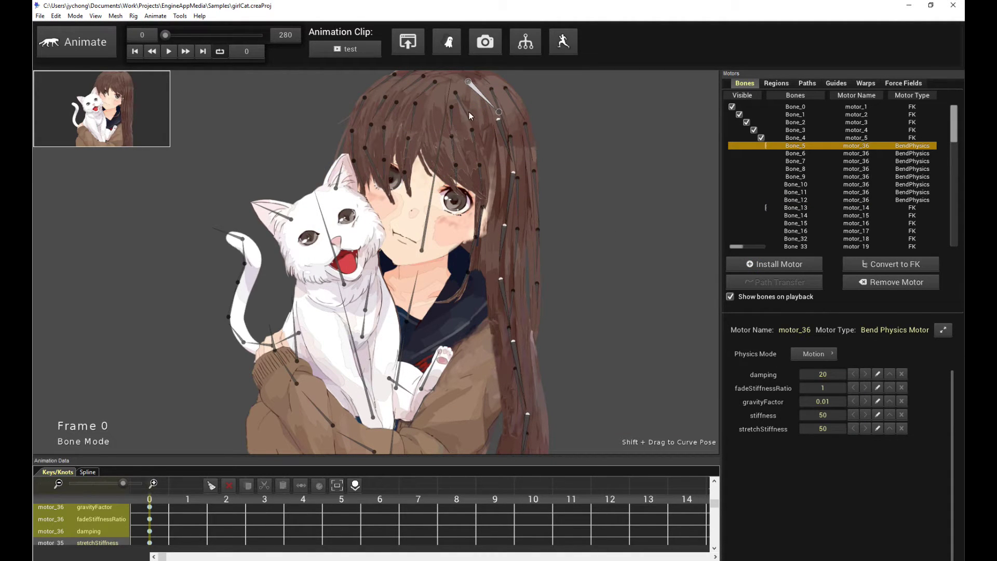
Add Bend Physics to a second hair strand and set its damping to 20.
{"action": "left_click", "coordinate": [464, 109]}
{"action": "double_click", "coordinate": [462, 111]}
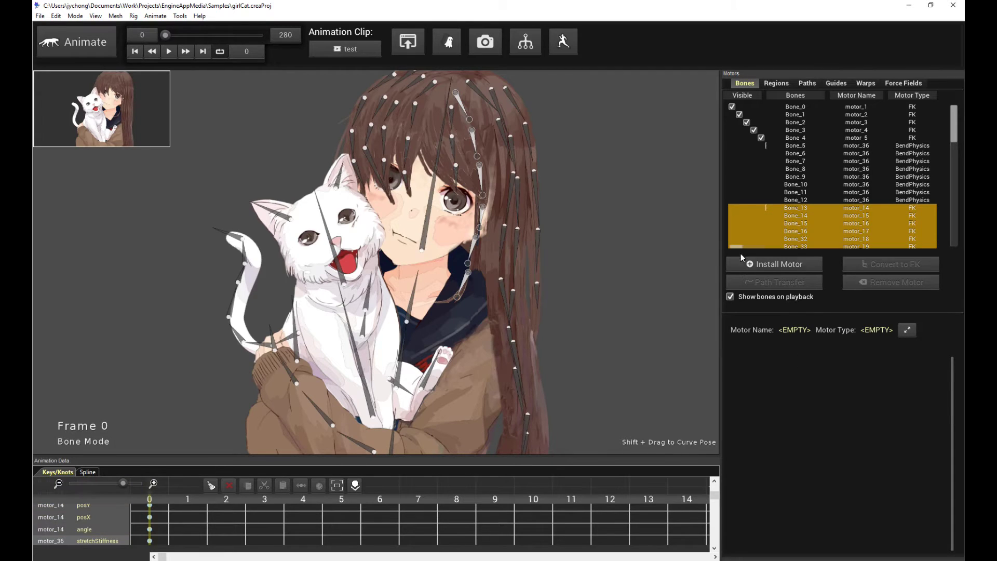
{"action": "left_click", "coordinate": [752, 264]}
{"action": "key", "text": "Down"}
{"action": "key", "text": "Return"}
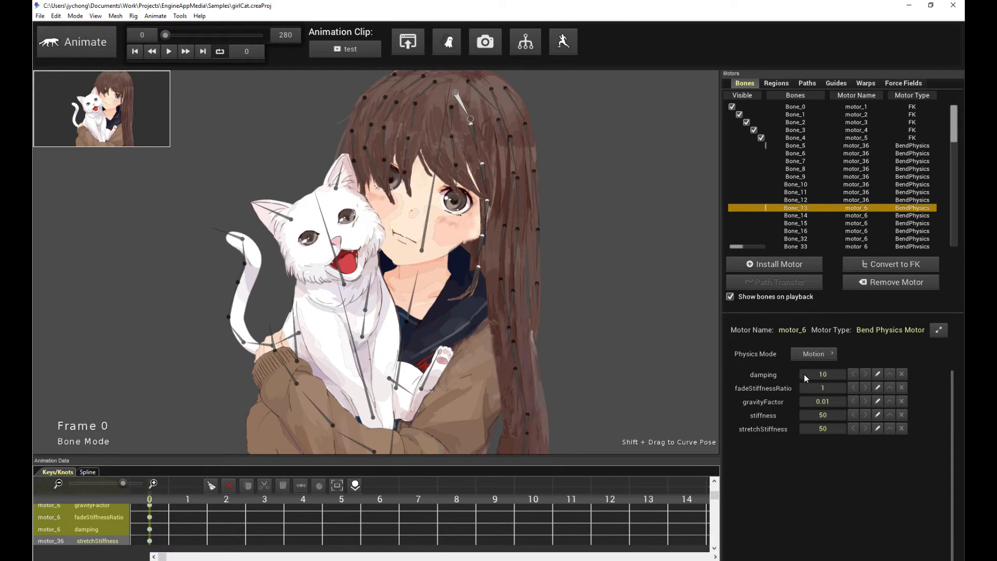
{"action": "double_click", "coordinate": [817, 373]}
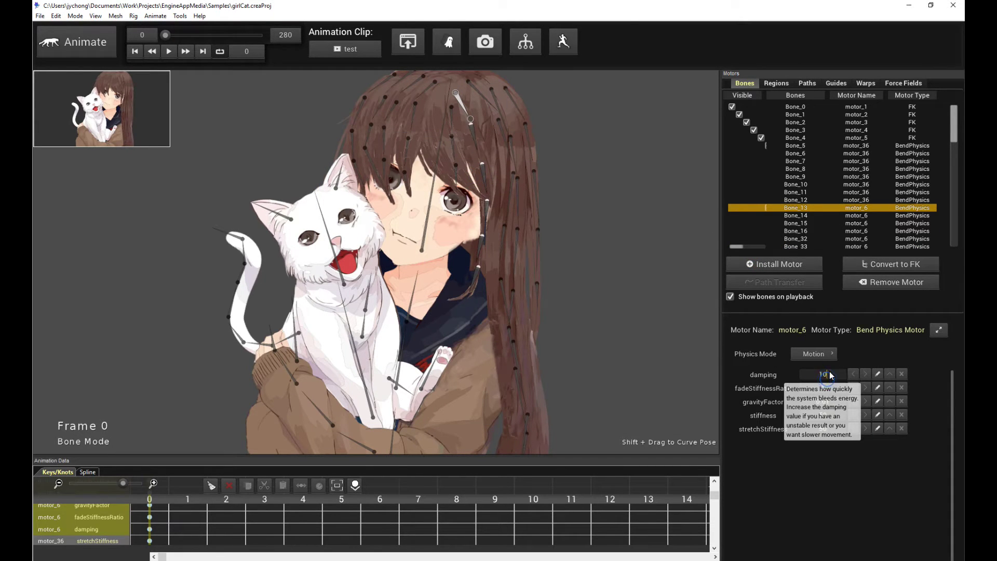
{"action": "key", "text": "BackSpace"}
{"action": "type", "text": "2"}
{"action": "key", "text": "Return"}
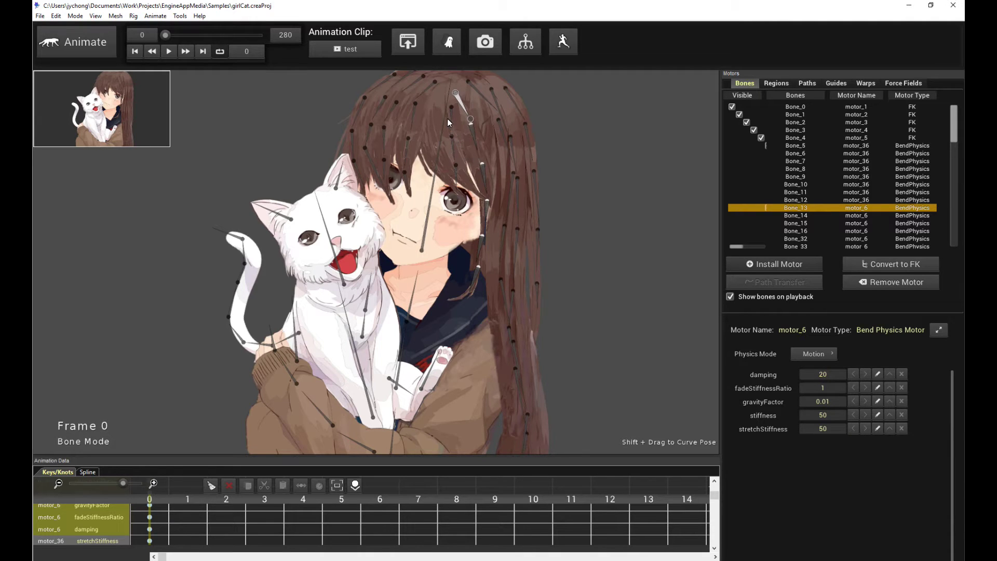
Install Bend Physics on two more hair strands, editing the damping value.
{"action": "left_click", "coordinate": [451, 114]}
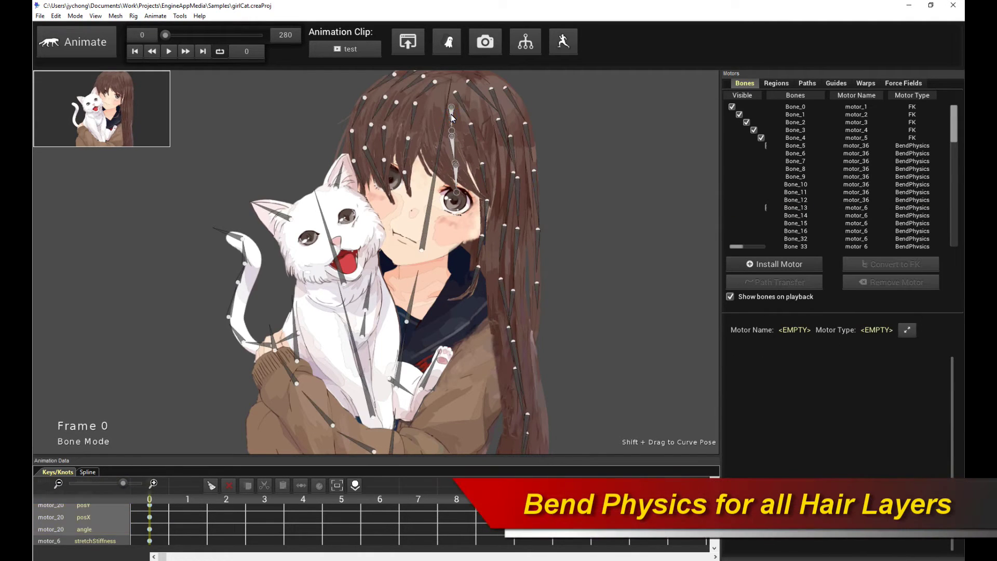
{"action": "left_click", "coordinate": [779, 264]}
{"action": "double_click", "coordinate": [623, 180]}
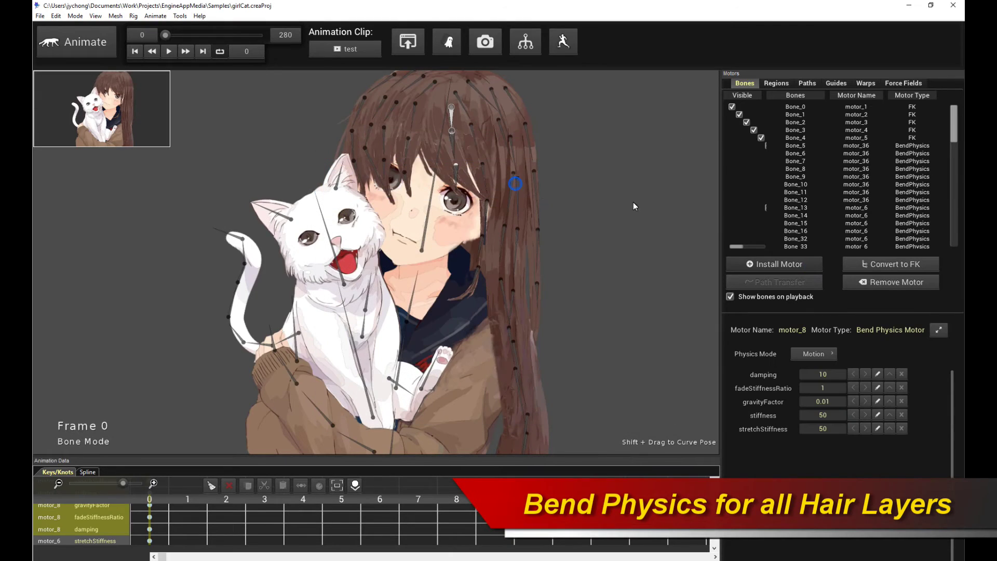
{"action": "left_click", "coordinate": [819, 375]}
{"action": "type", "text": "20"}
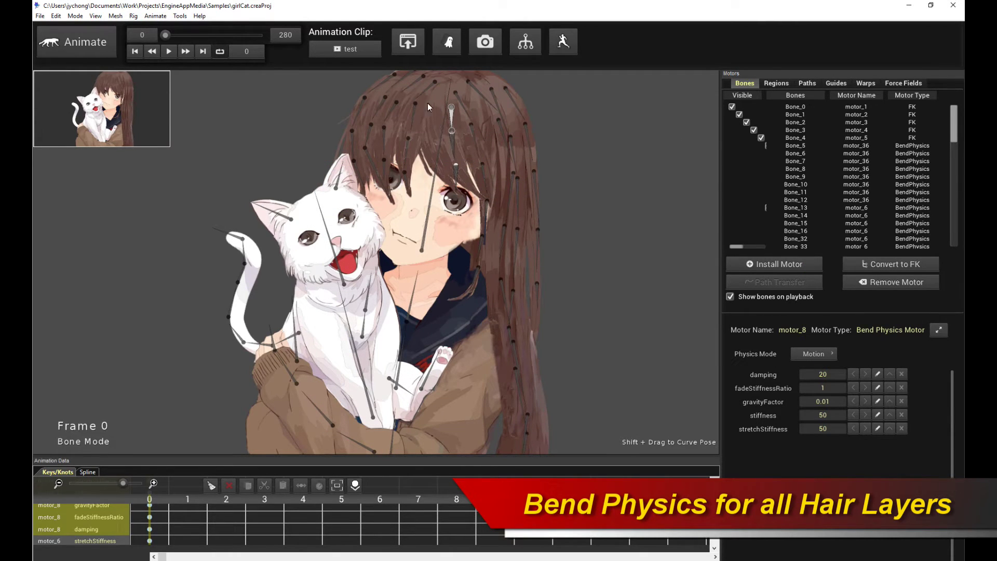
{"action": "left_click", "coordinate": [423, 89]}
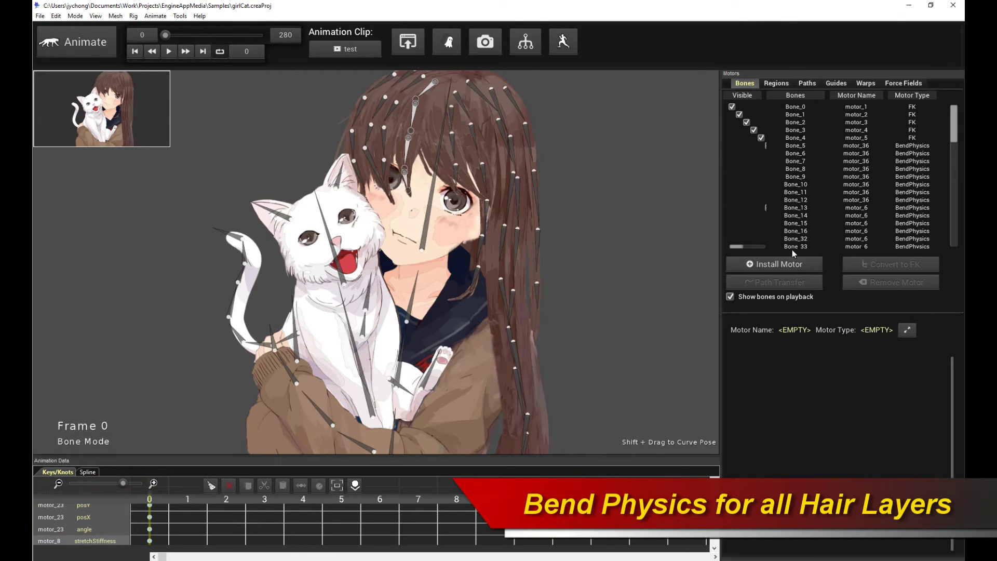
{"action": "left_click", "coordinate": [767, 264]}
{"action": "left_click", "coordinate": [420, 161]}
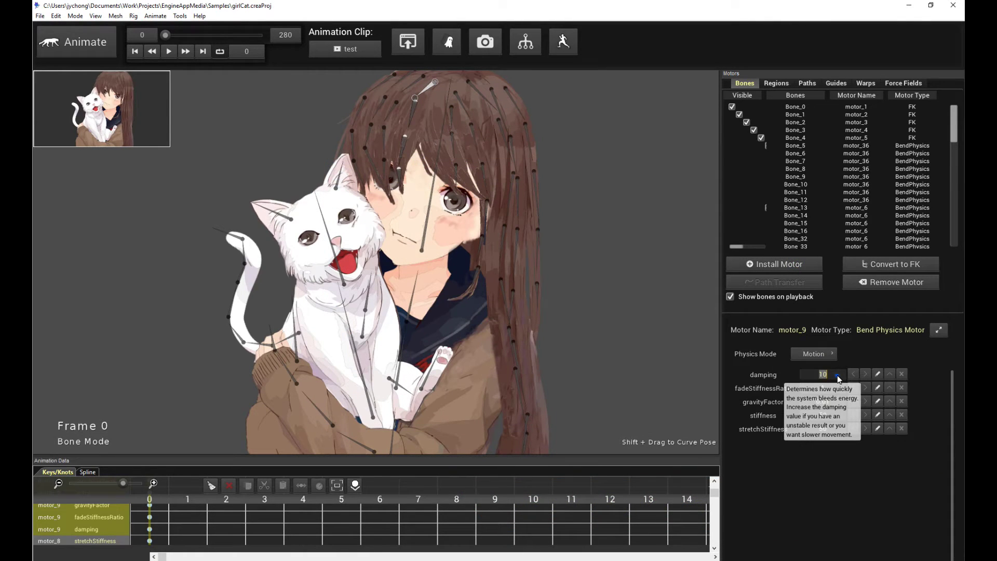
Add Bend Physics to a hair strand at the top of the head and commit its damping.
{"action": "left_click", "coordinate": [415, 87]}
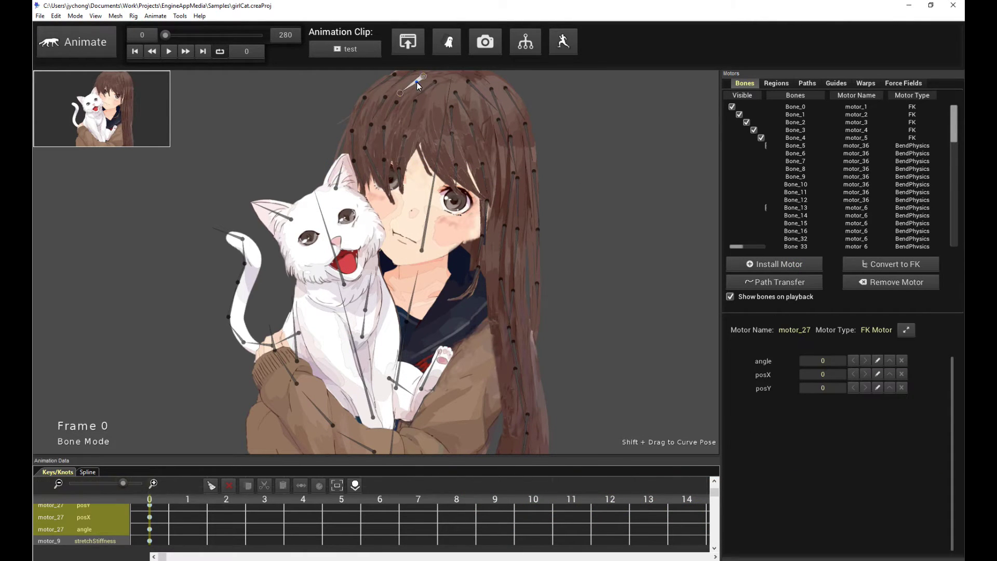
{"action": "left_click", "coordinate": [409, 87], "text": "shift"}
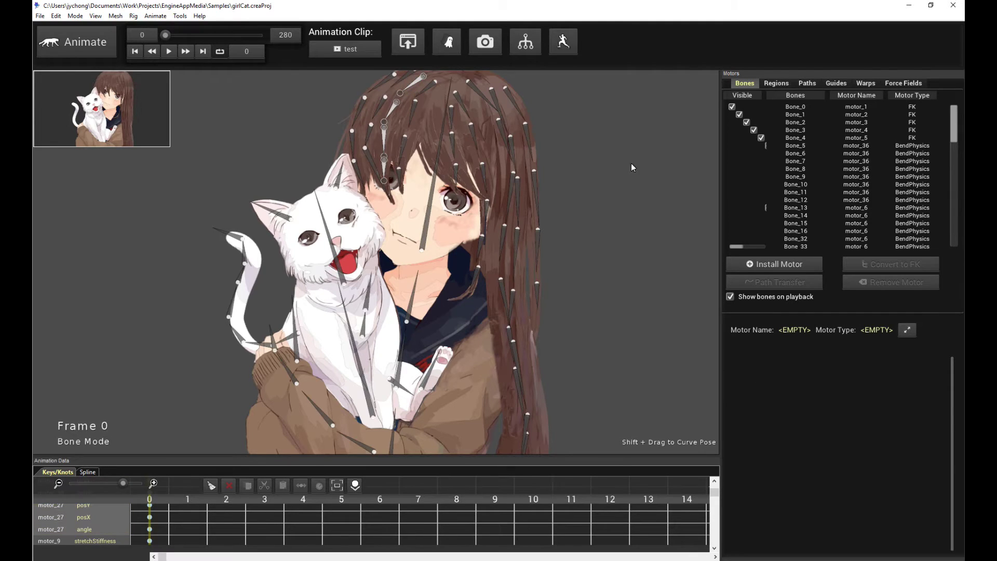
{"action": "left_click", "coordinate": [791, 266]}
{"action": "left_click", "coordinate": [455, 167]}
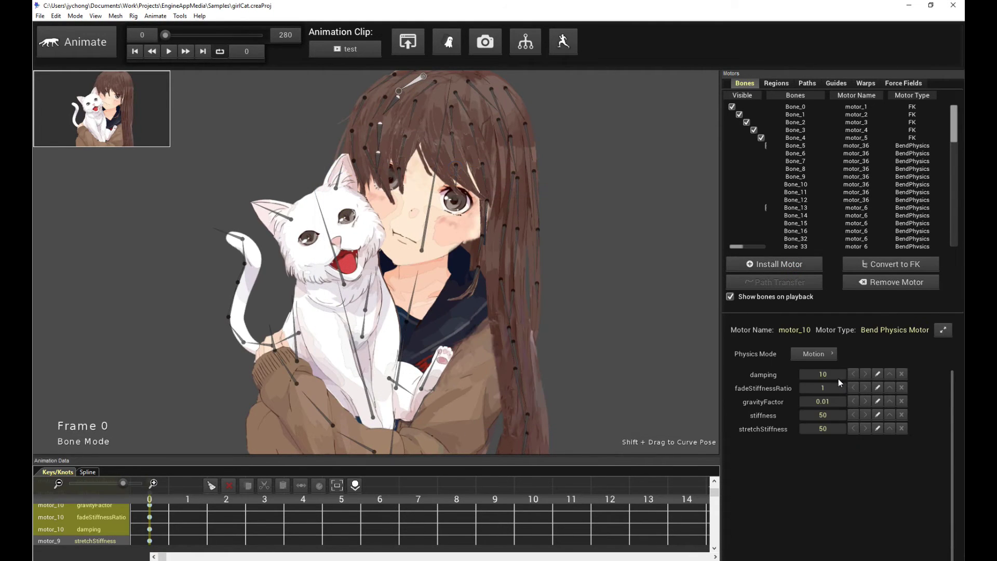
{"action": "type", "text": "2"}
{"action": "key", "text": "Return"}
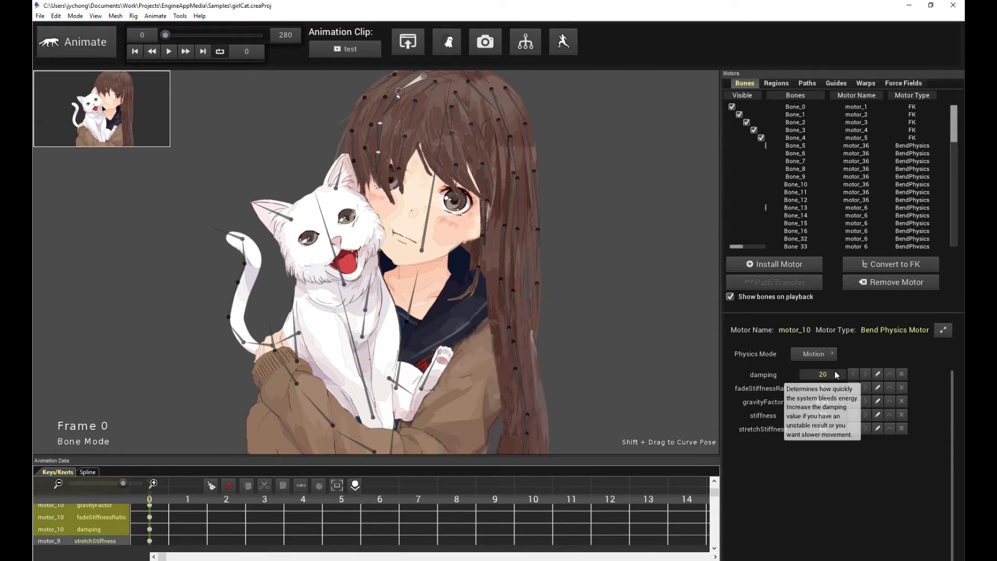
Install Bend Physics on the next hair strand and edit its damping.
{"action": "left_click", "coordinate": [434, 121]}
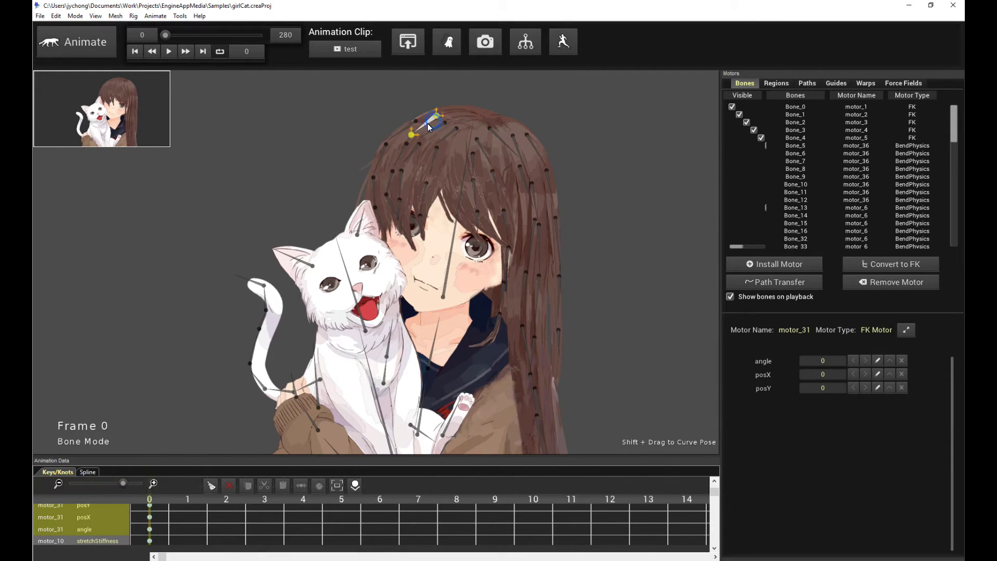
{"action": "left_click", "coordinate": [427, 123]}
{"action": "left_click", "coordinate": [775, 264]}
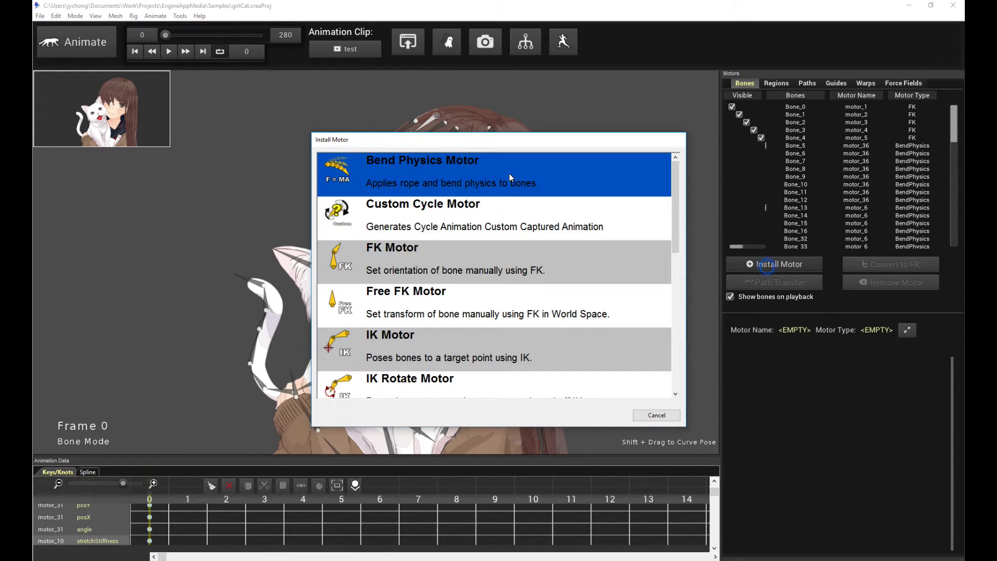
{"action": "left_click", "coordinate": [508, 173]}
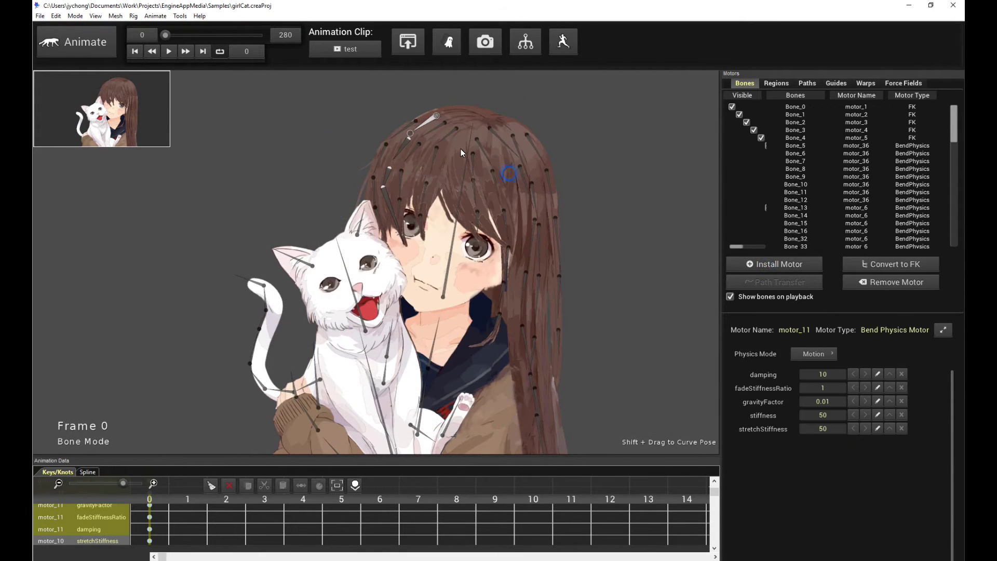
{"action": "left_click", "coordinate": [826, 375]}
{"action": "type", "text": "20"}
Add Bend Physics to one last strand, then deselect and play to preview the hair.
{"action": "left_click", "coordinate": [592, 203]}
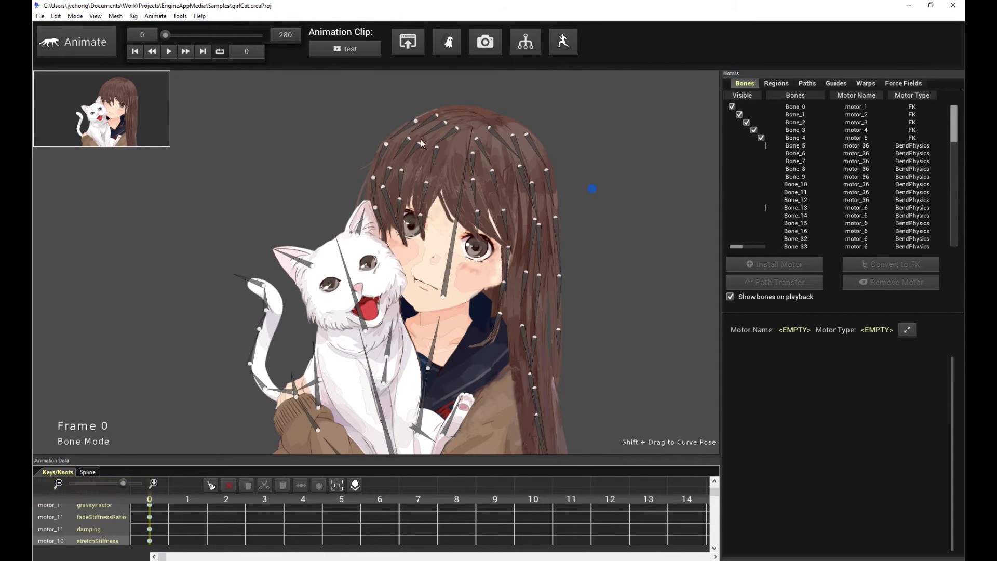
{"action": "left_click", "coordinate": [408, 126]}
{"action": "left_click", "coordinate": [402, 127]}
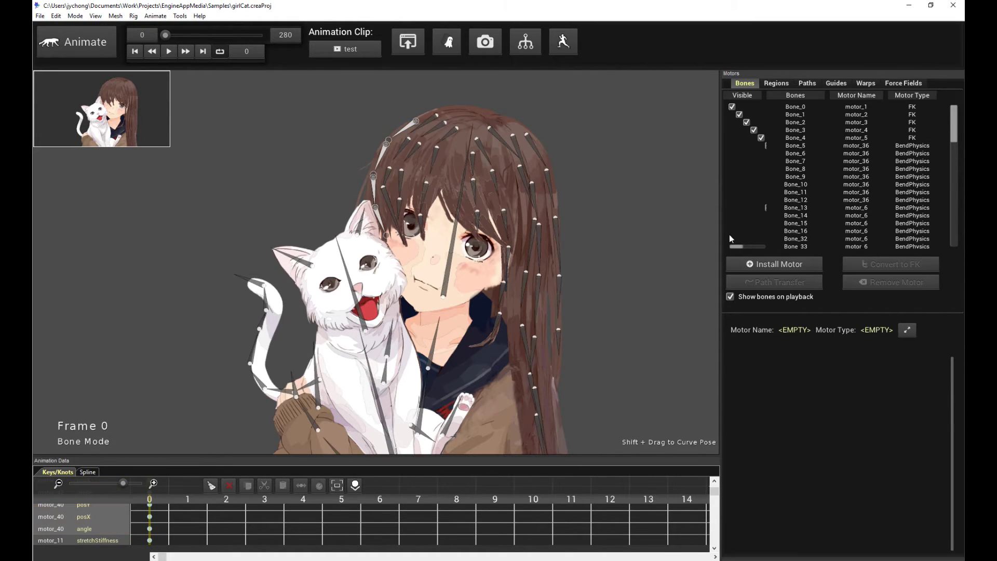
{"action": "left_click", "coordinate": [754, 263]}
{"action": "double_click", "coordinate": [458, 166]}
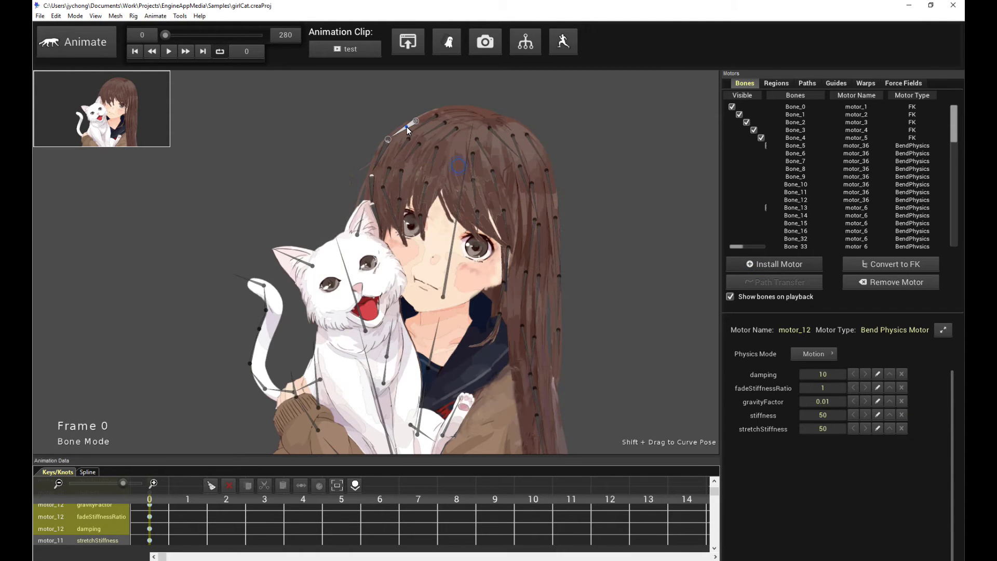
{"action": "left_click", "coordinate": [822, 375]}
{"action": "type", "text": "20"}
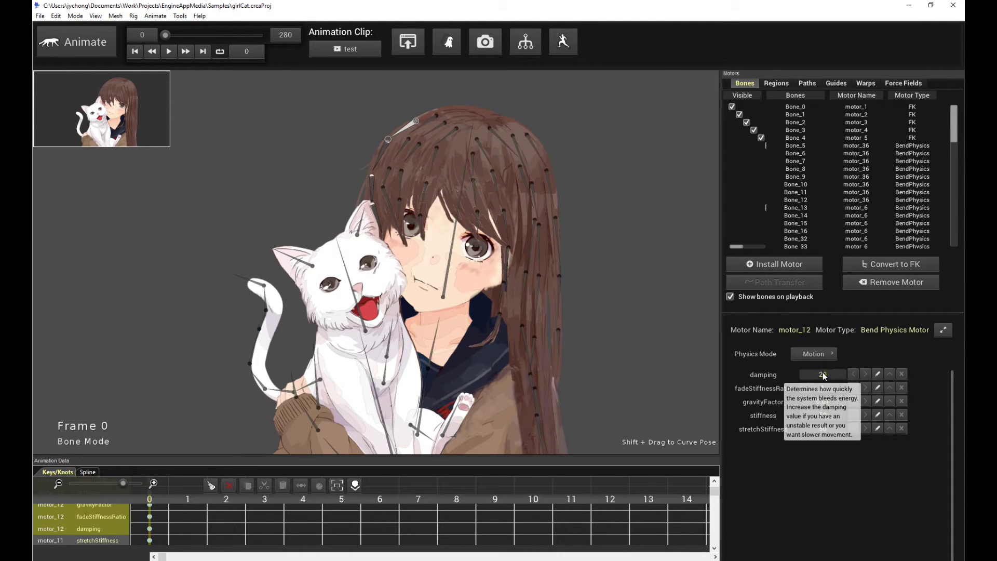
{"action": "left_click", "coordinate": [581, 296]}
{"action": "key", "text": "space"}
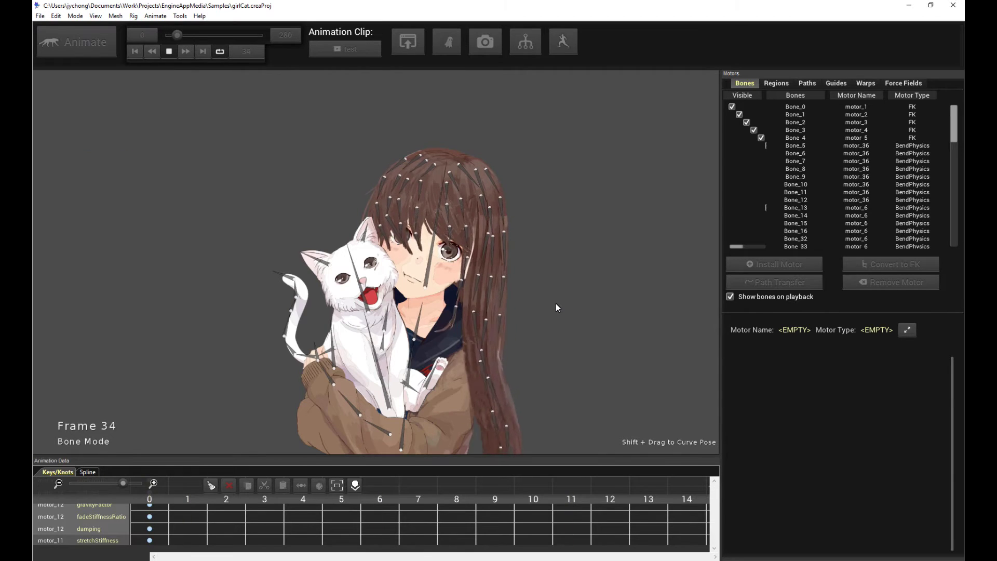
{"action": "key", "text": "space"}
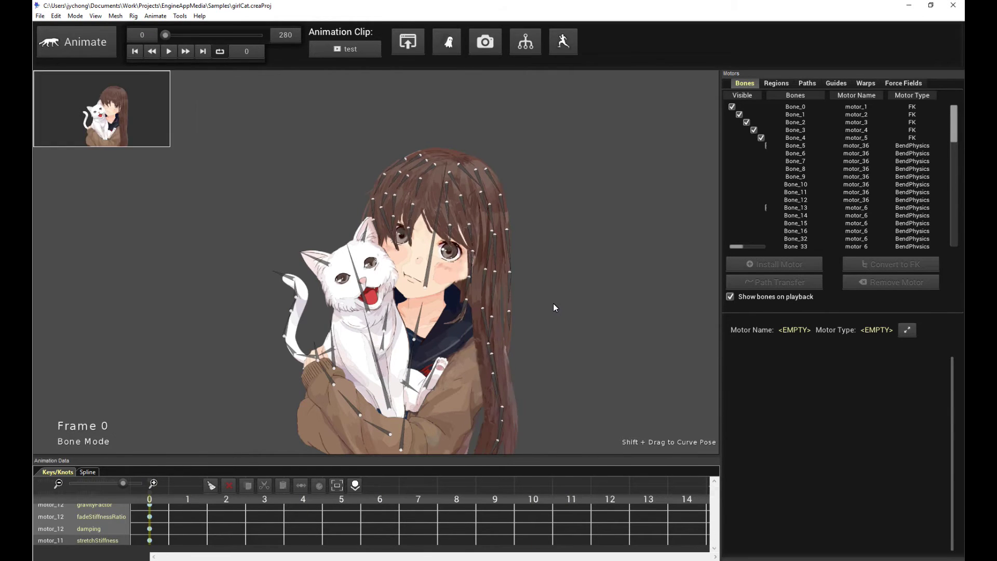
{"action": "key", "text": "space"}
{"action": "key", "text": "space"}
{"action": "scroll", "coordinate": [591, 327], "scroll_direction": "up", "scroll_amount": 2}
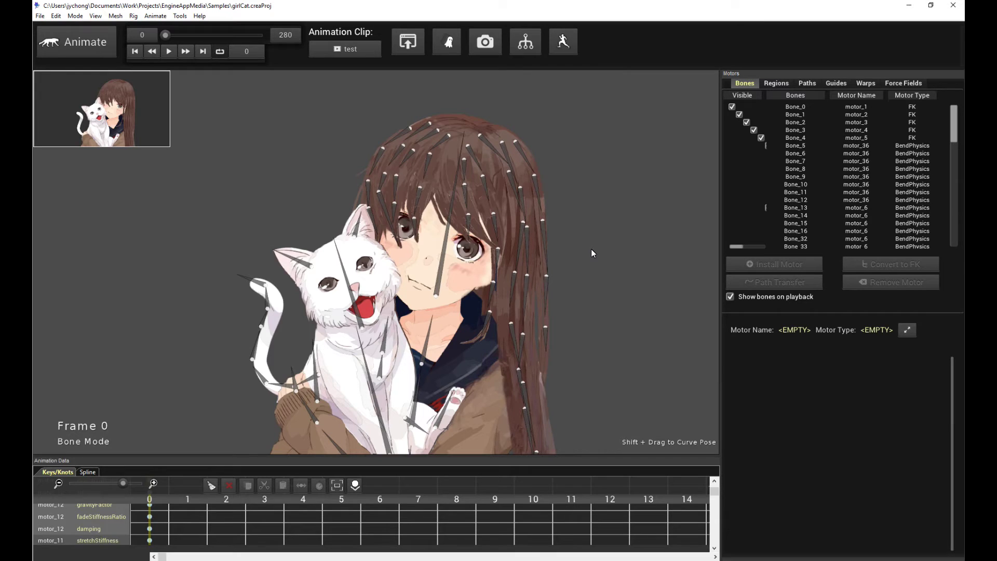
Add a Direction Force Field Motor and select force_motor_0 to view its settings.
{"action": "left_click", "coordinate": [900, 82]}
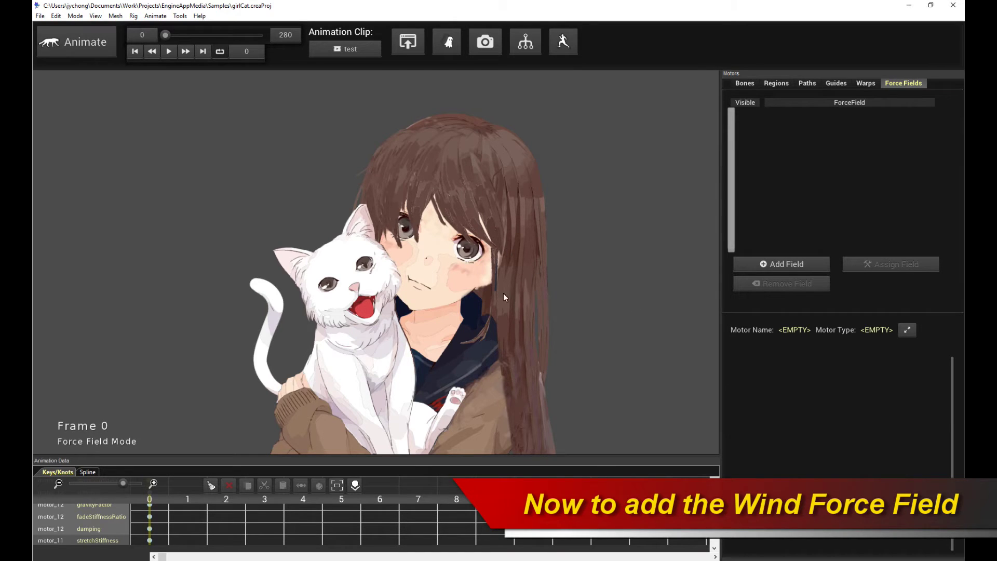
{"action": "left_click", "coordinate": [781, 266]}
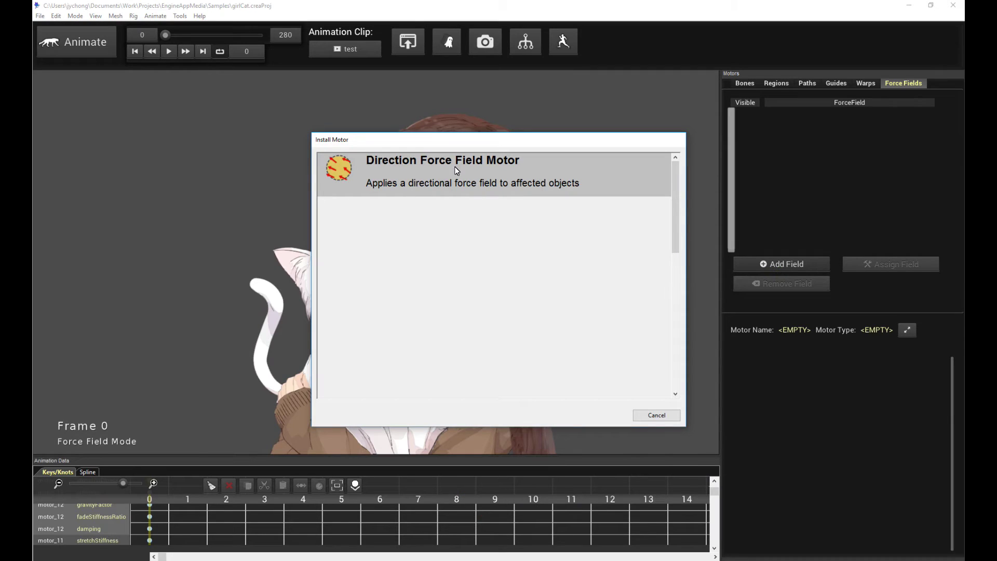
{"action": "double_click", "coordinate": [501, 168]}
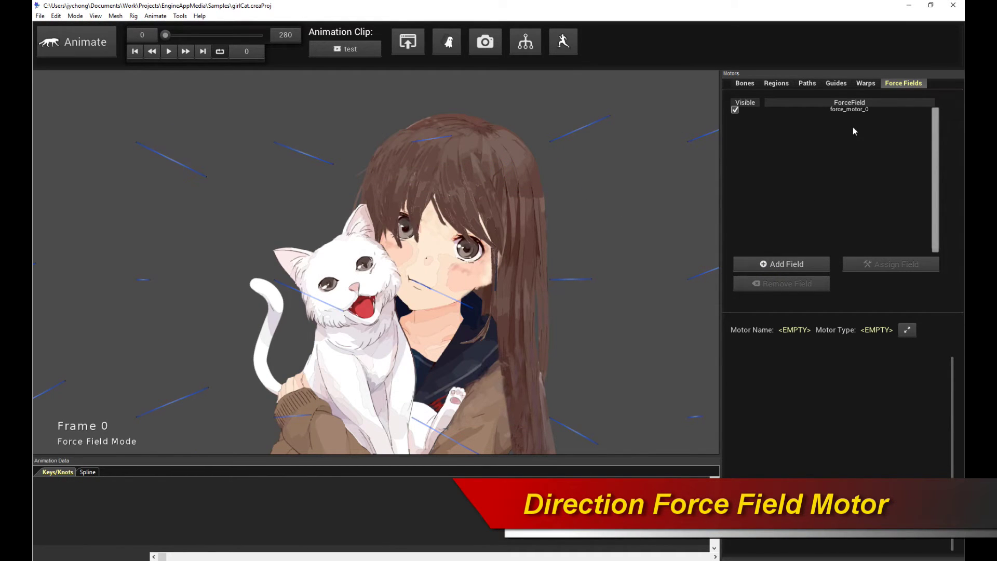
{"action": "left_click", "coordinate": [854, 111]}
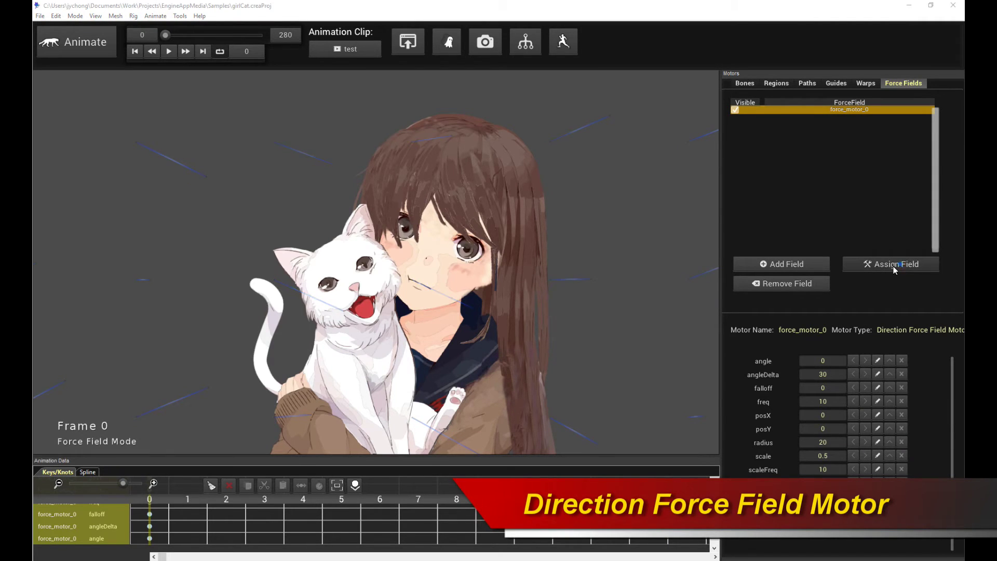
Assign force_motor_0 to every listed hair motor and preview the blowing hair.
{"action": "left_click", "coordinate": [896, 266]}
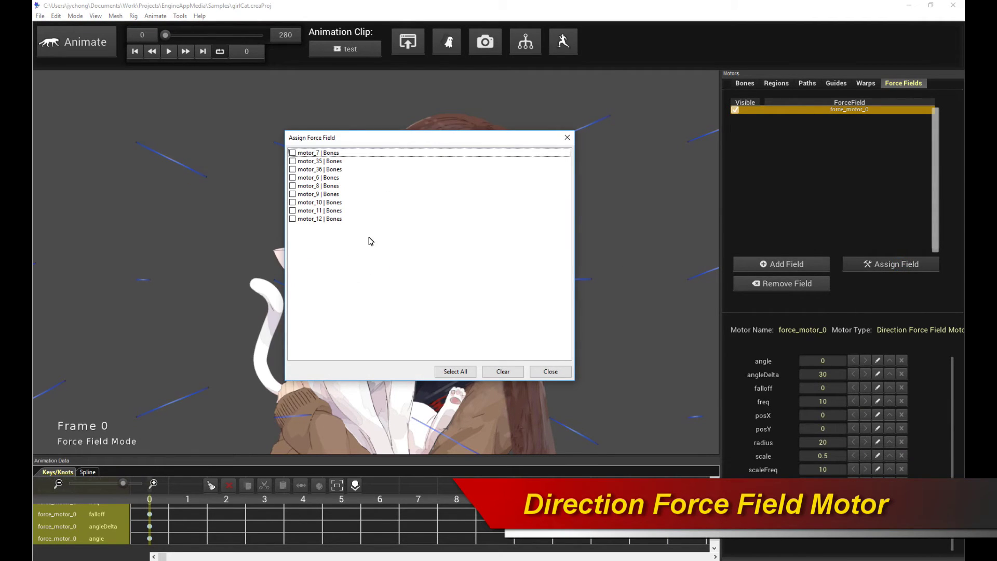
{"action": "left_click", "coordinate": [454, 372]}
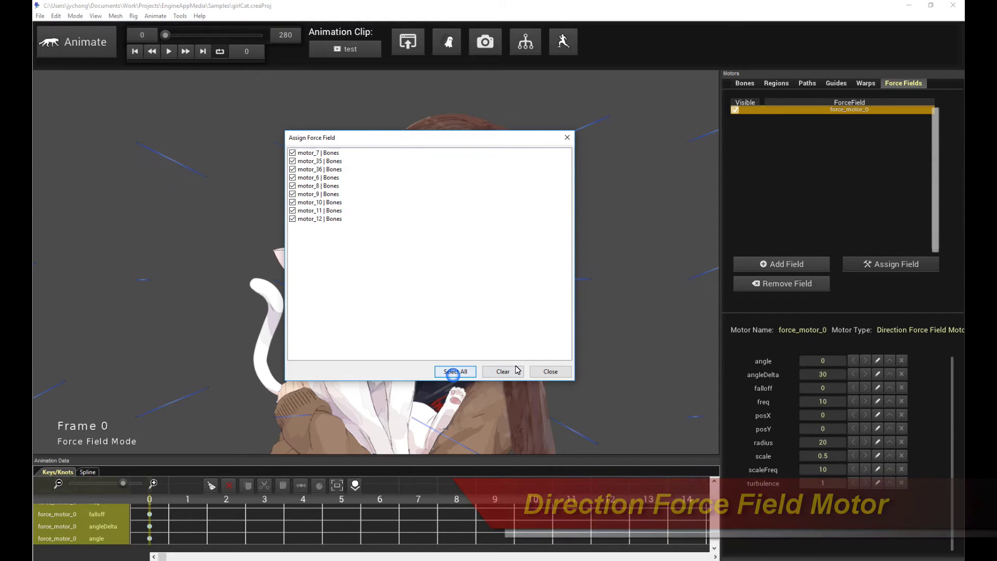
{"action": "left_click", "coordinate": [546, 372]}
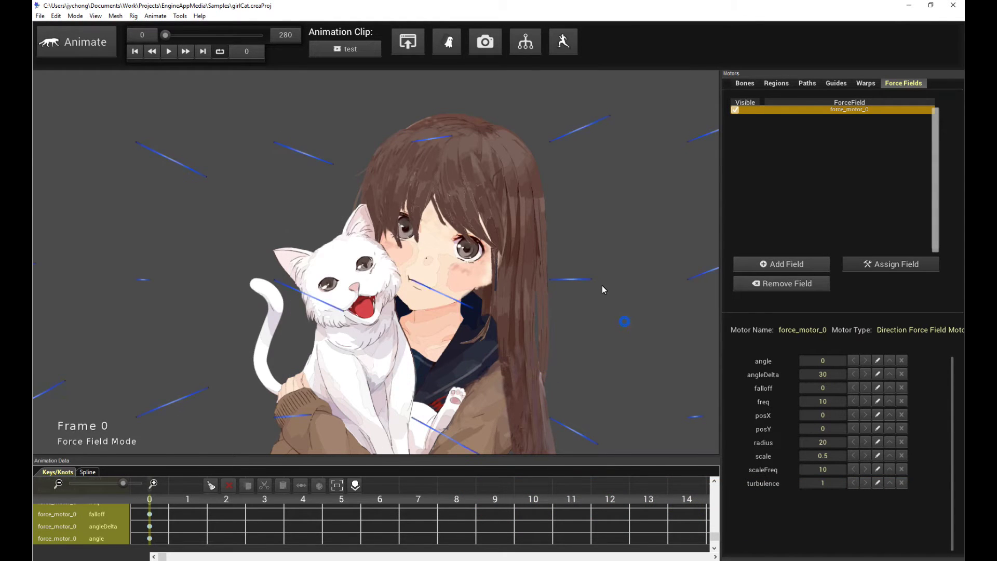
{"action": "key", "text": "space"}
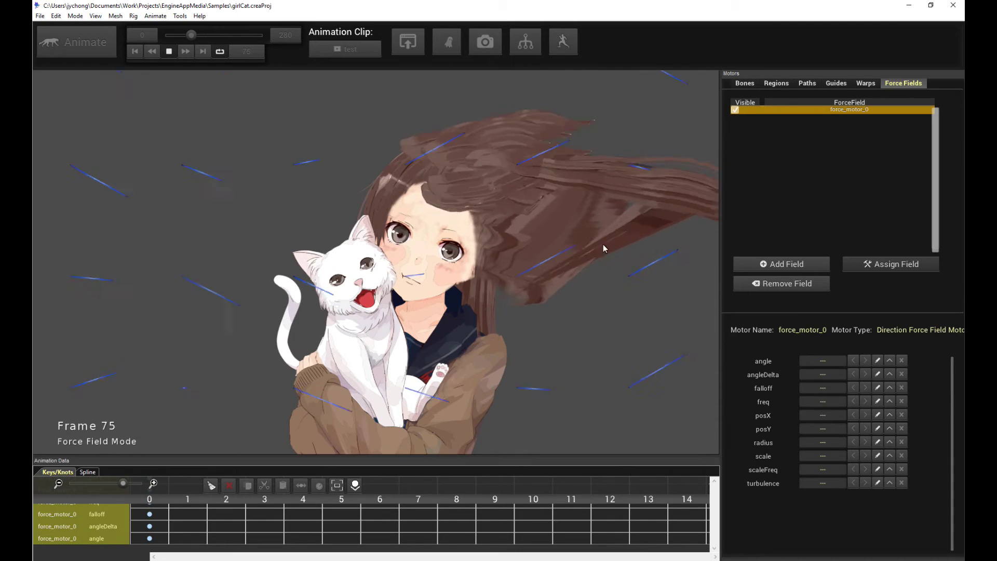
{"action": "key", "text": "space"}
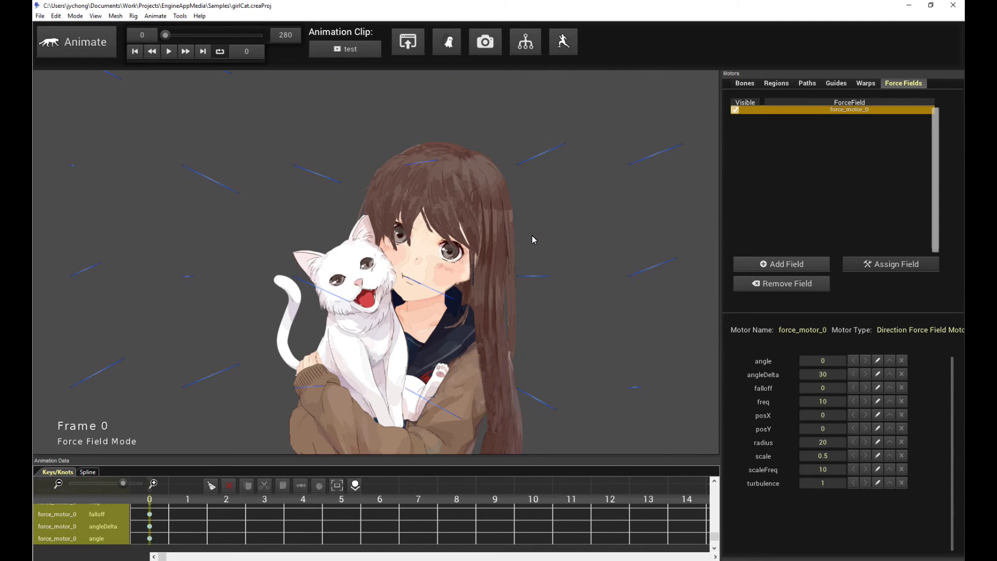
{"action": "key", "text": "space"}
{"action": "key", "text": "space"}
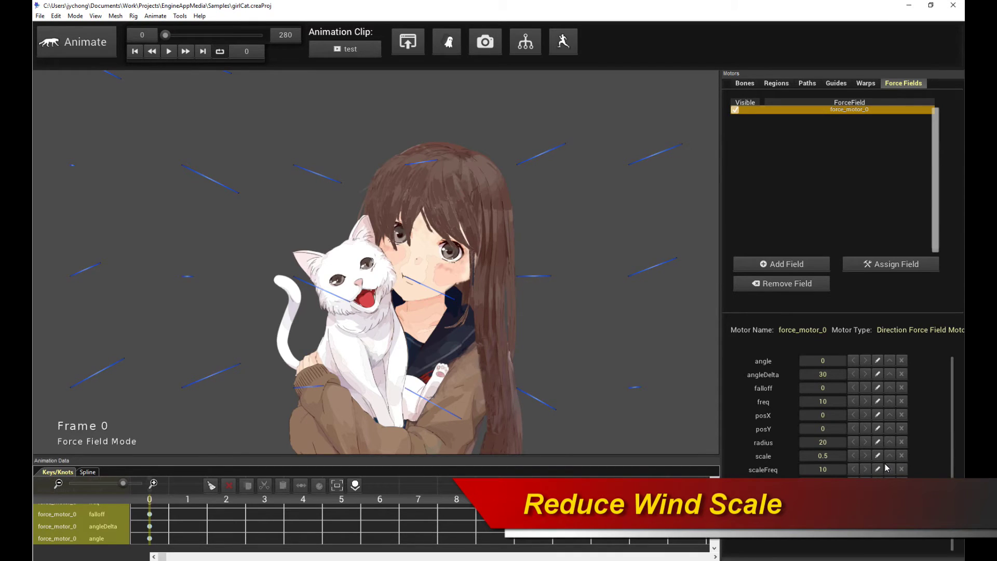
{"action": "mouse_move", "coordinate": [823, 455]}
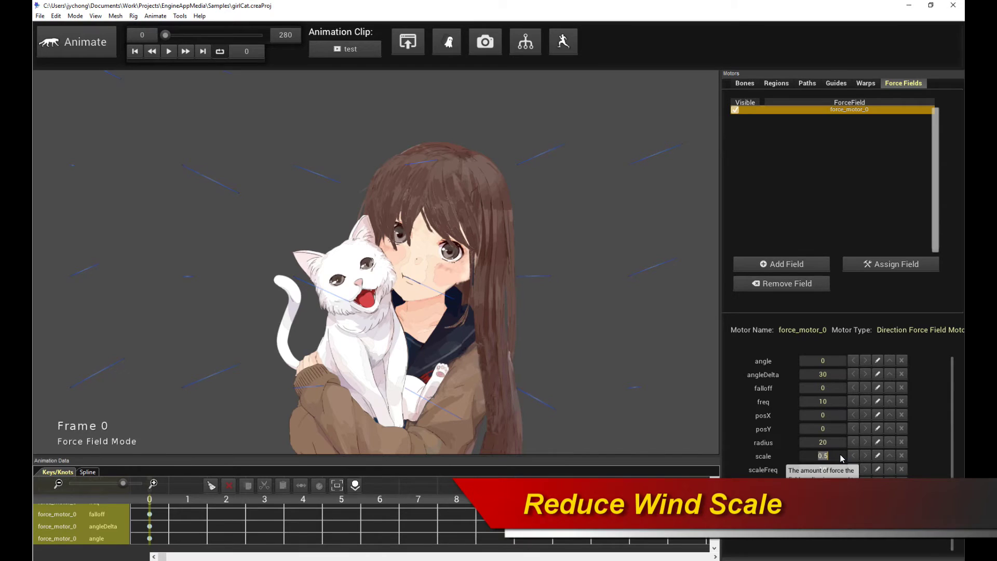
{"action": "type", "text": "0."}
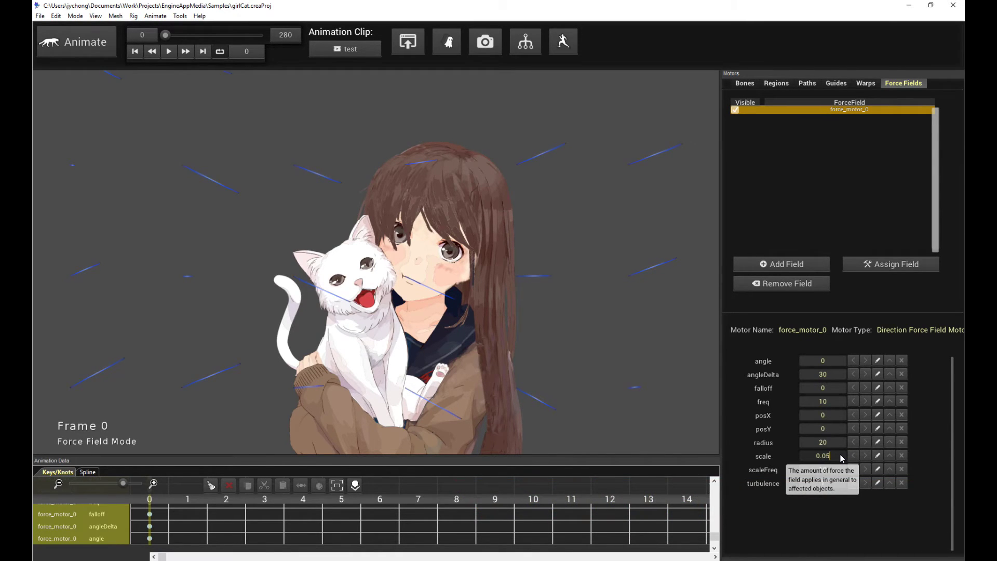
Preview the hair under wind scale 0.05, then again at 0.01.
{"action": "key", "text": "space"}
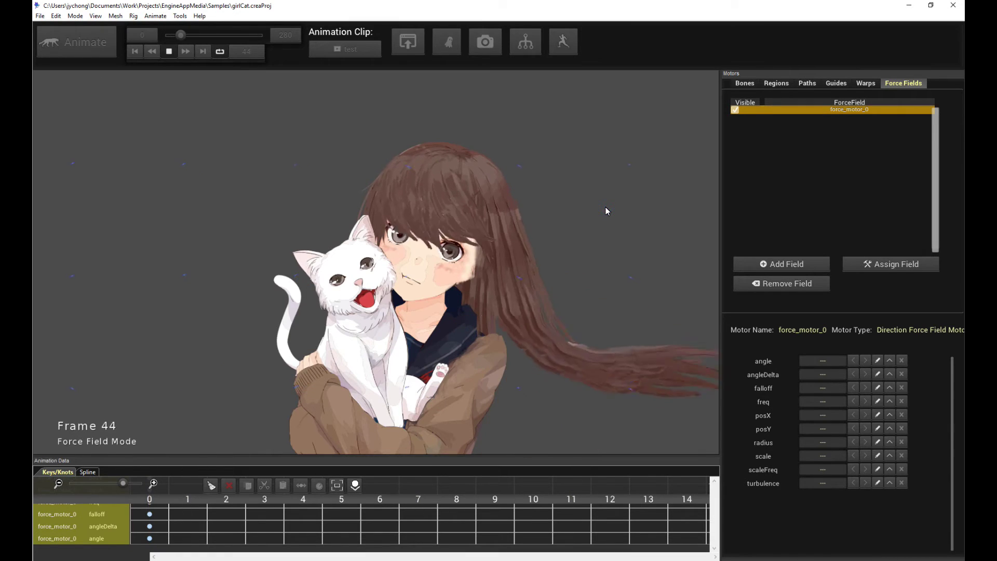
{"action": "key", "text": "space"}
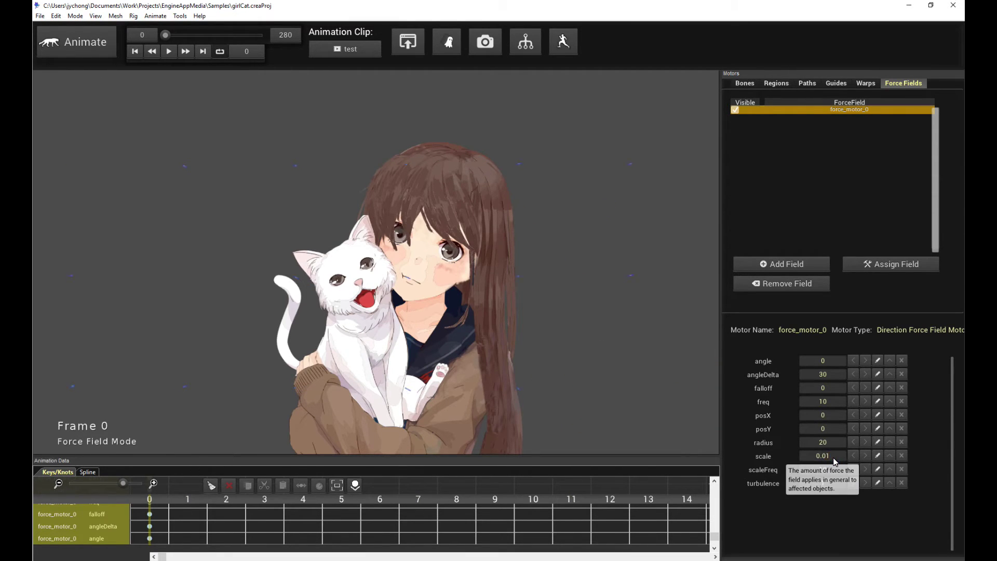
{"action": "key", "text": "space"}
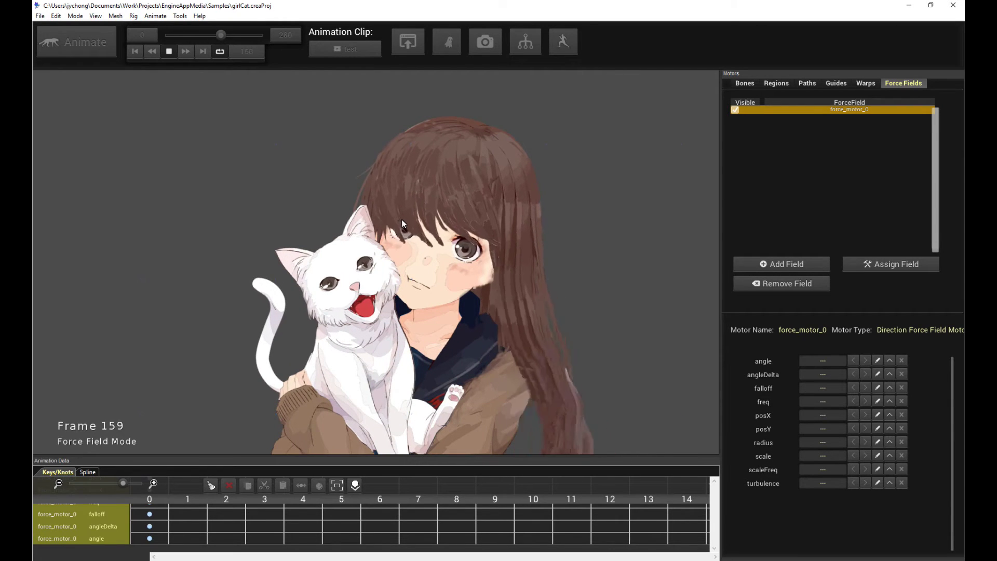
{"action": "key", "text": "space"}
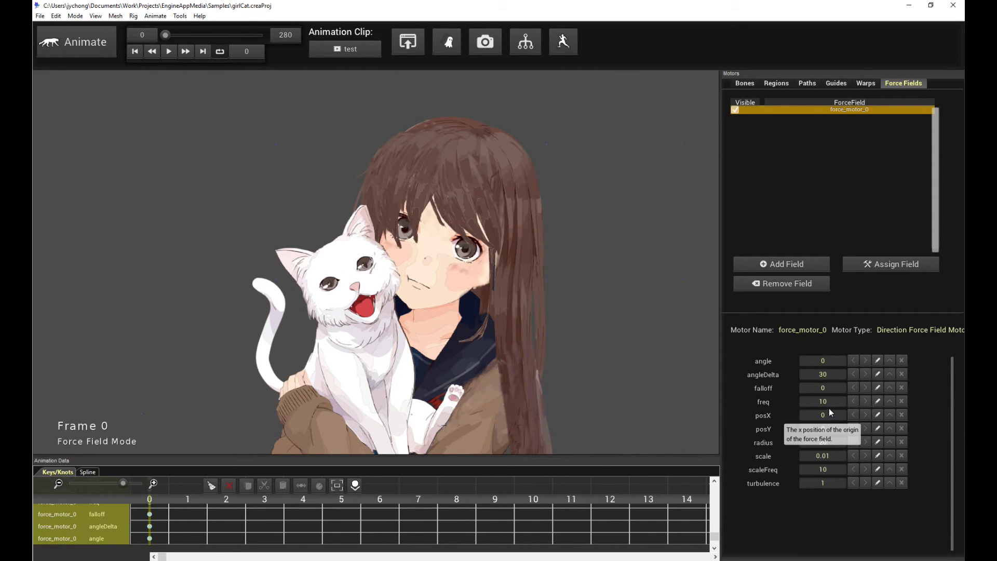
Set the wind frequency to 10 and preview the hair twice.
{"action": "double_click", "coordinate": [820, 402]}
{"action": "type", "text": "20"}
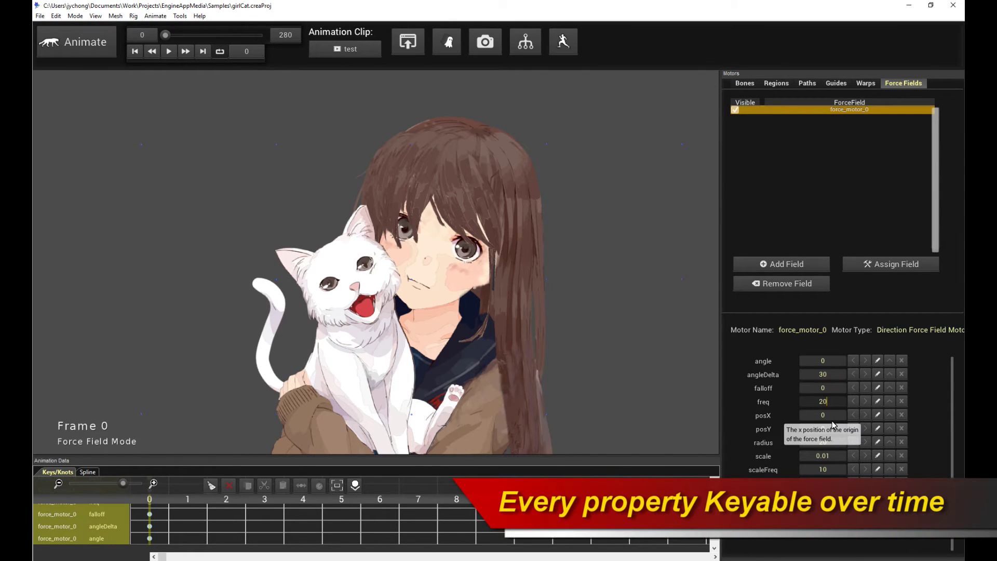
{"action": "key", "text": "Return"}
{"action": "key", "text": "space"}
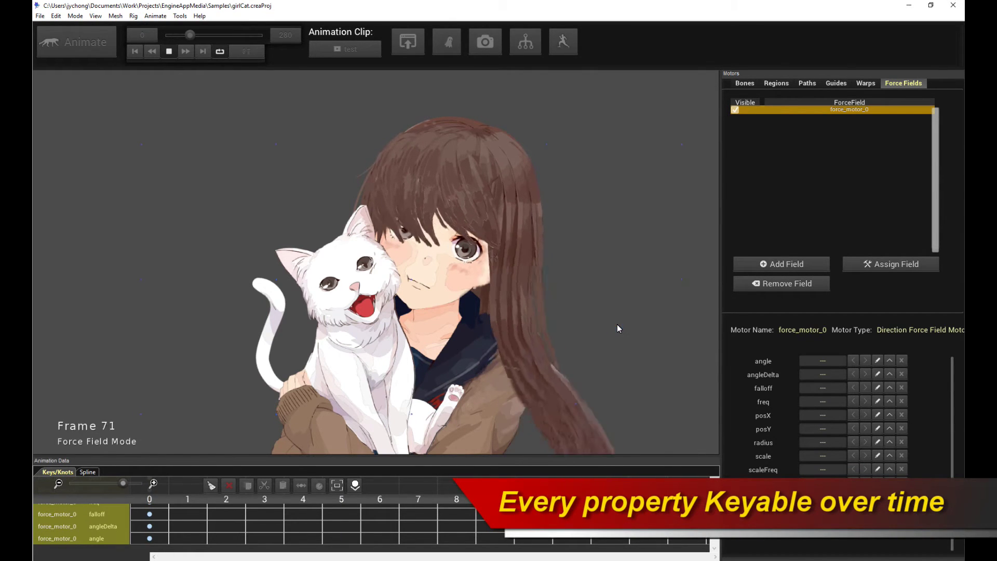
{"action": "key", "text": "space"}
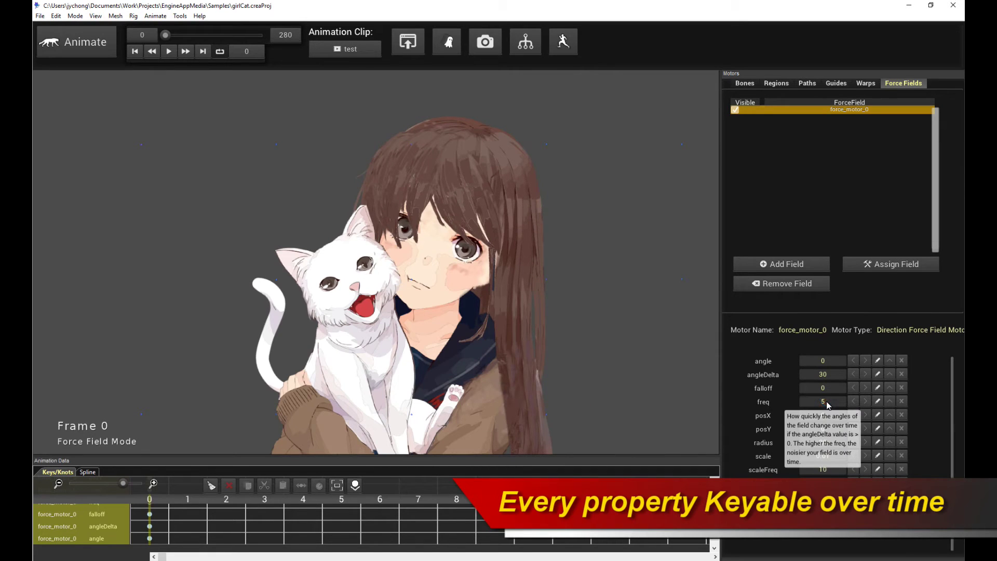
{"action": "key", "text": "space"}
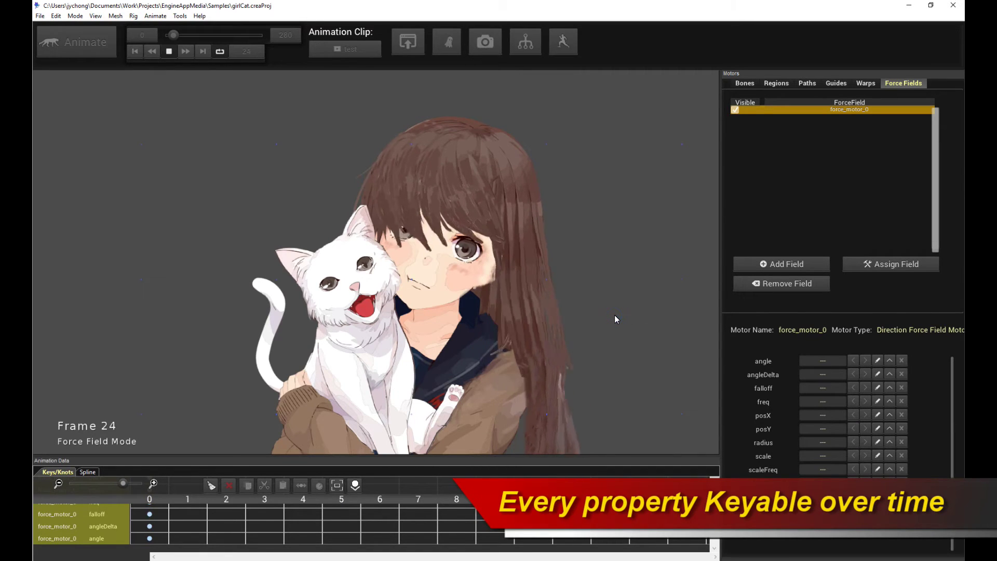
{"action": "key", "text": "space"}
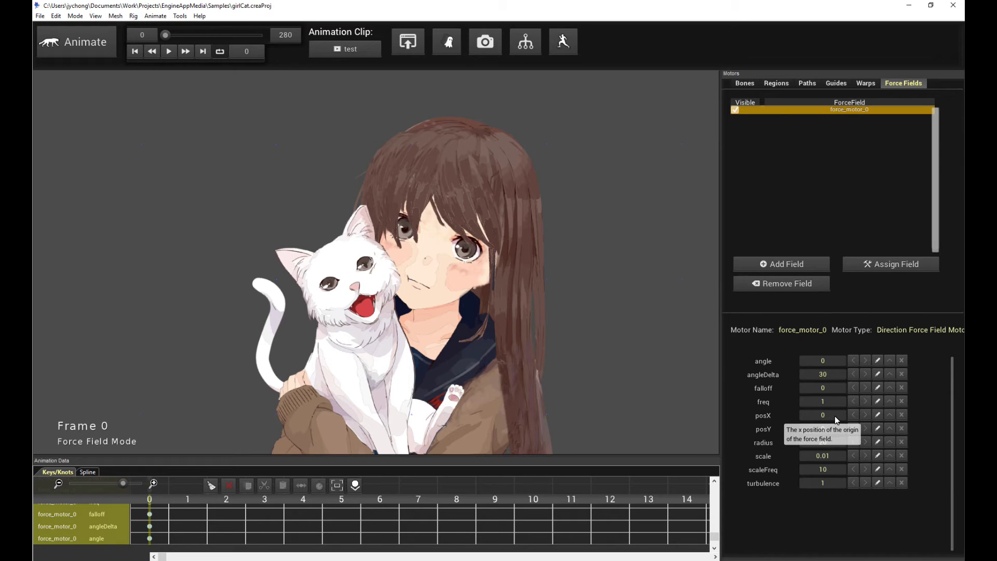
Preview the hair with the updated radius 20 and turbulence values.
{"action": "key", "text": "space"}
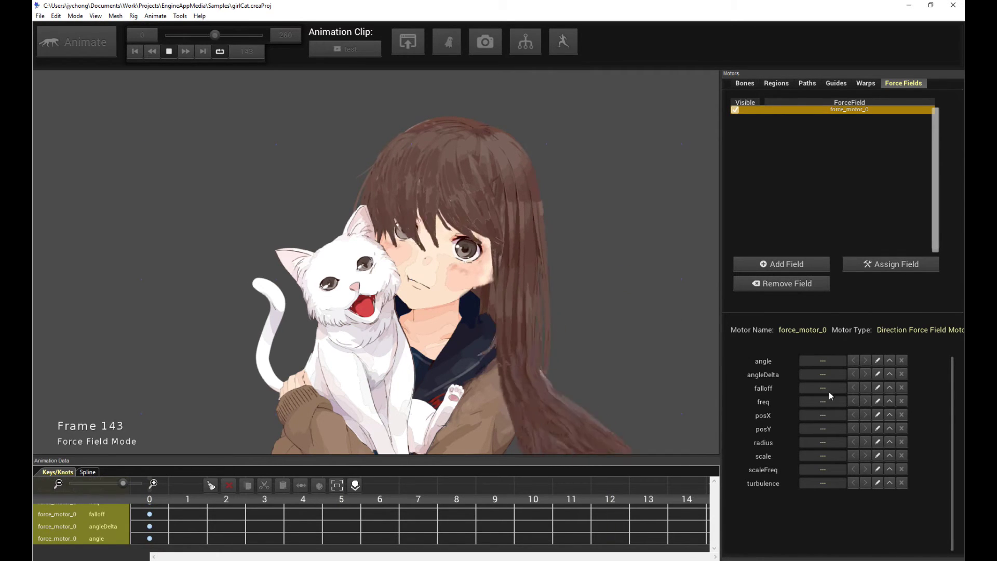
{"action": "key", "text": "space"}
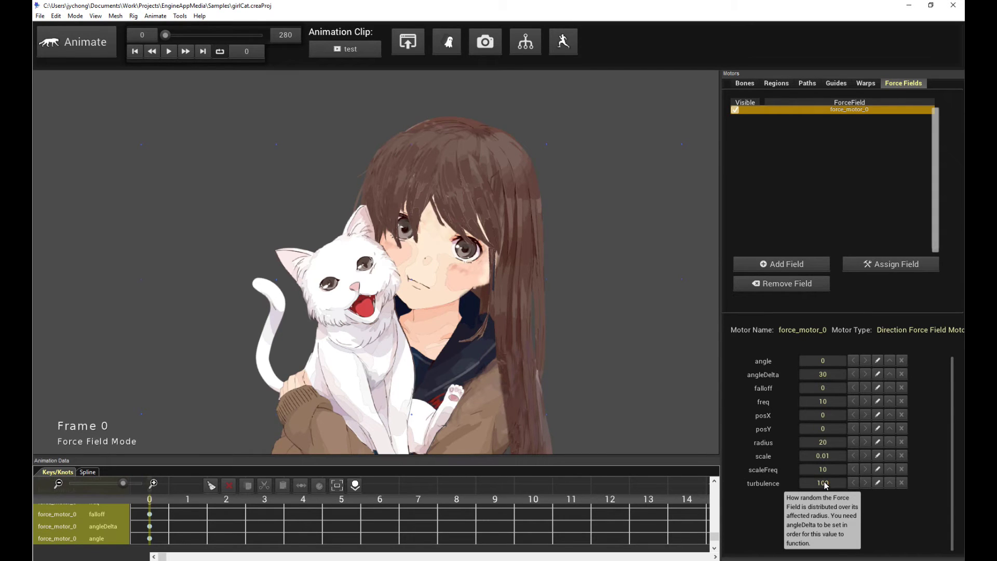
{"action": "key", "text": "space"}
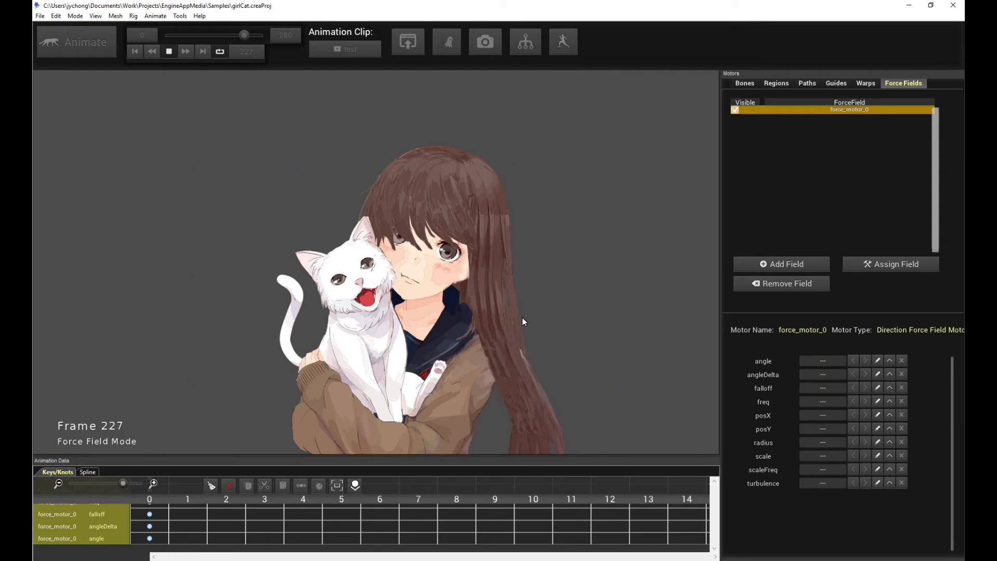
{"action": "key", "text": "space"}
Lower the turbulence value and replay the gentle wind twice.
{"action": "double_click", "coordinate": [827, 485]}
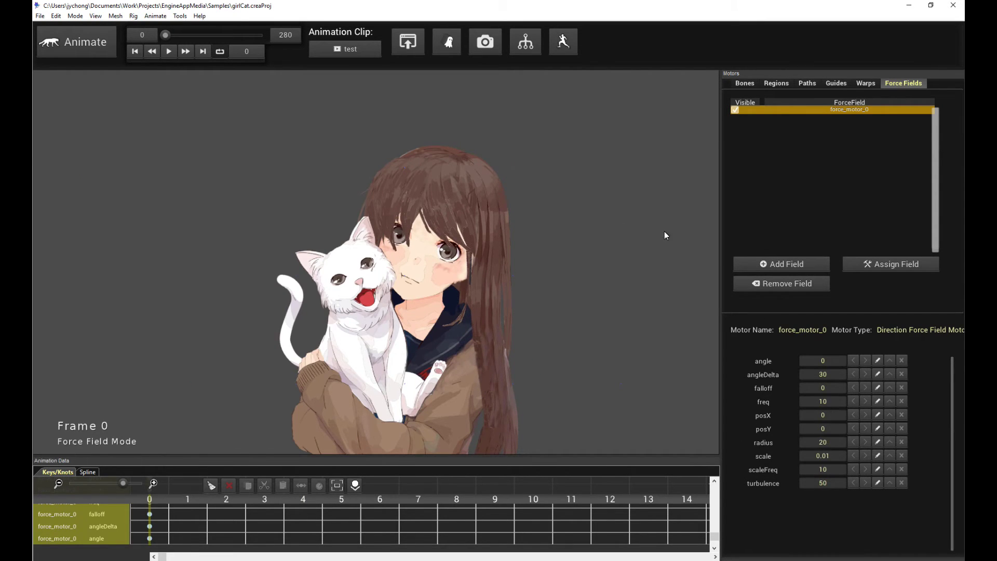
{"action": "key", "text": "space"}
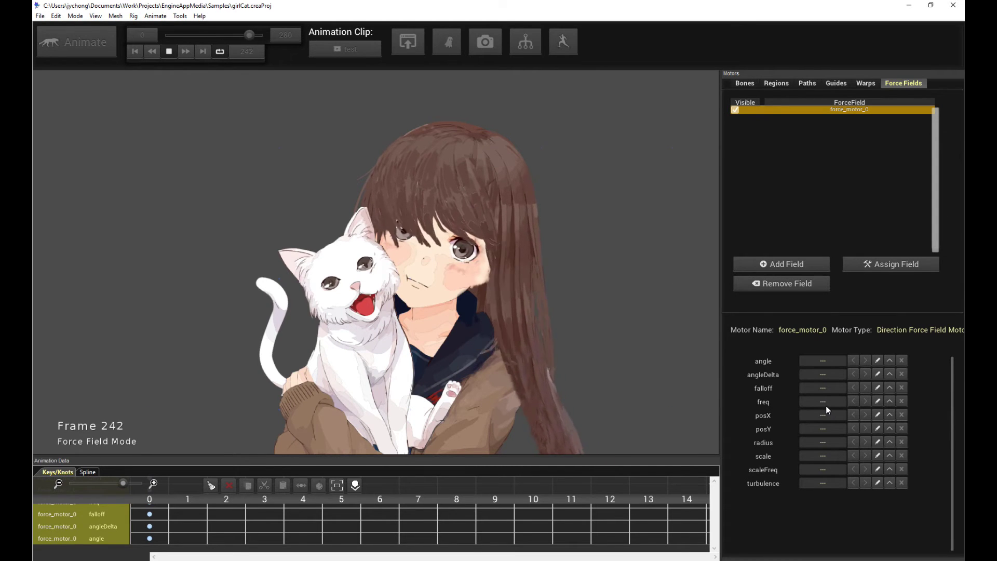
{"action": "key", "text": "space"}
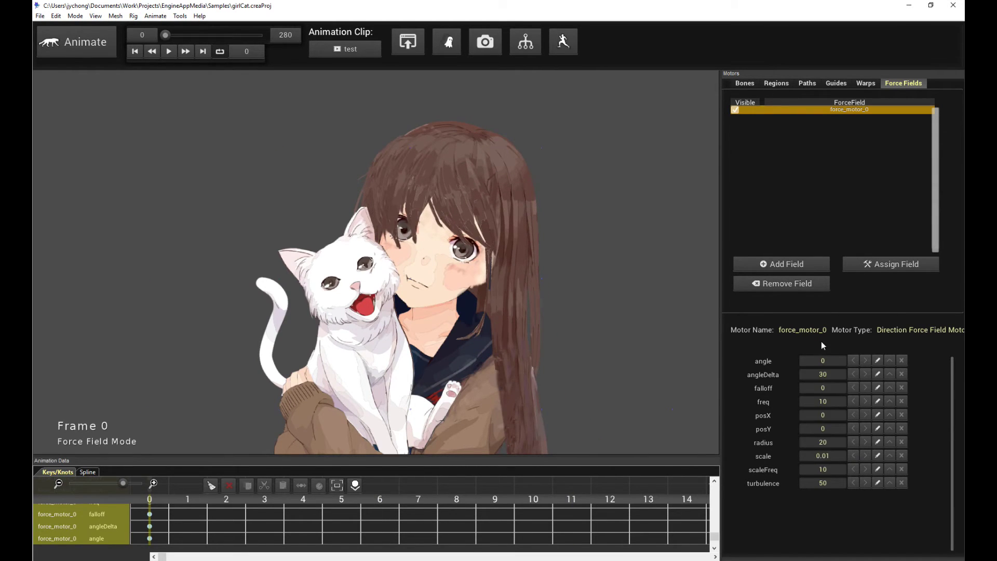
{"action": "key", "text": "space"}
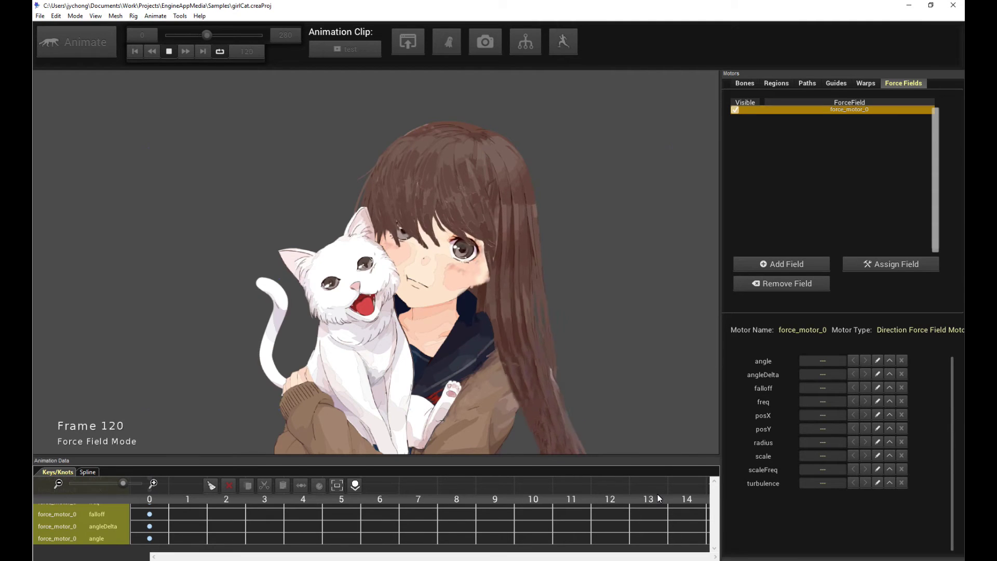
{"action": "key", "text": "space"}
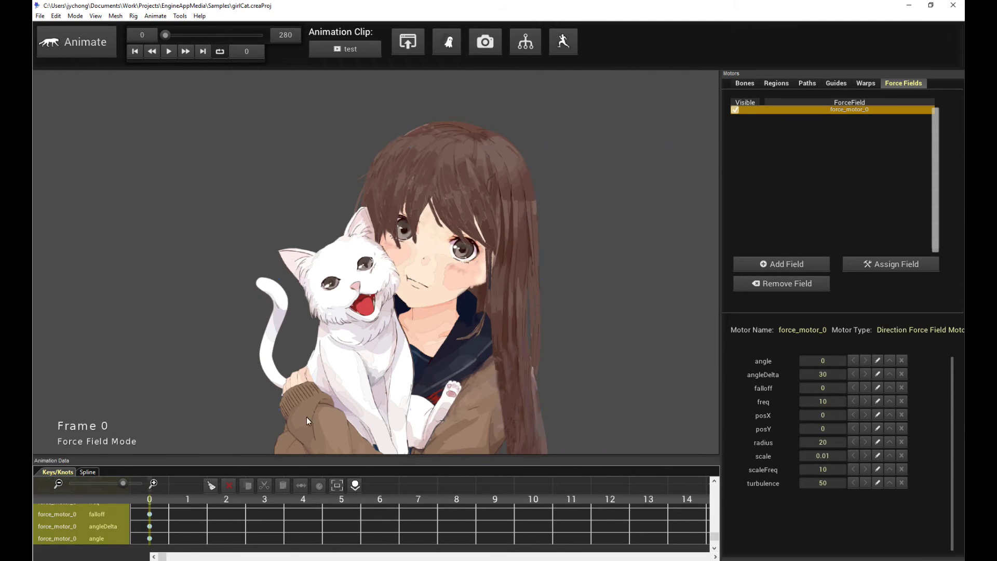
Key the force field scale at 0.01 on frame 35.
{"action": "left_click_drag", "start_coordinate": [121, 482], "coordinate": [83, 482]}
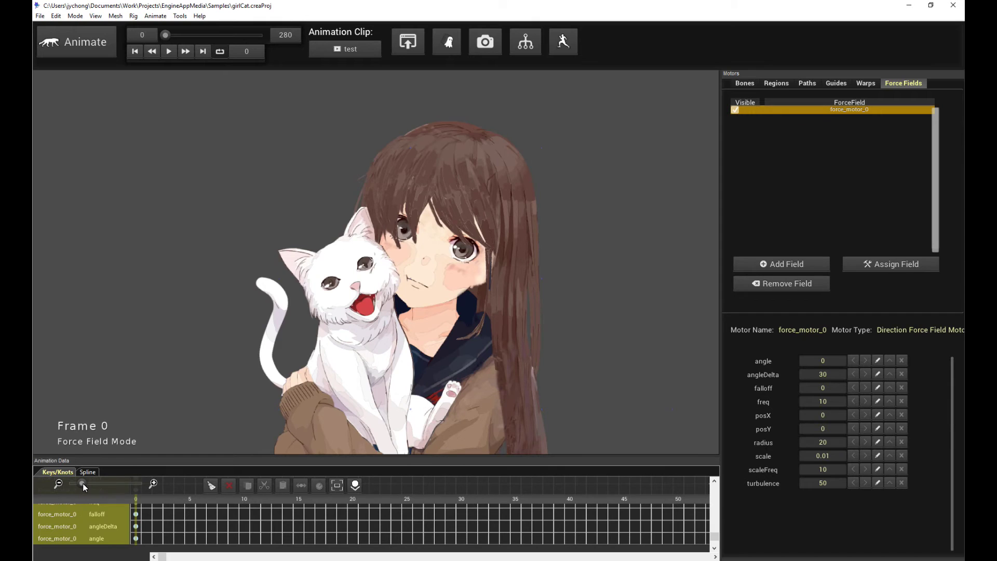
{"action": "left_click", "coordinate": [515, 500]}
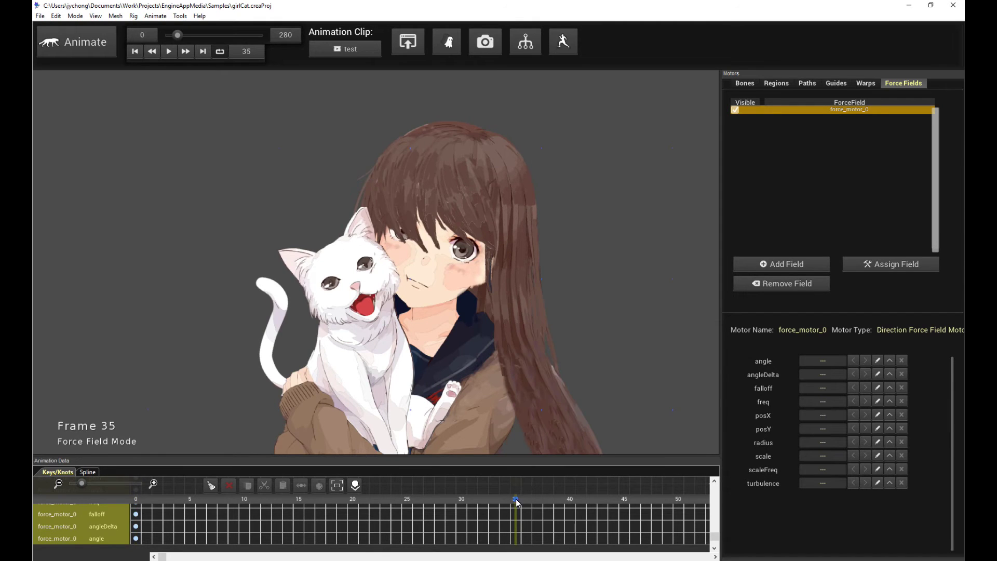
{"action": "left_click", "coordinate": [878, 456]}
{"action": "key", "text": "Return"}
{"action": "left_click_drag", "start_coordinate": [155, 557], "coordinate": [175, 557]}
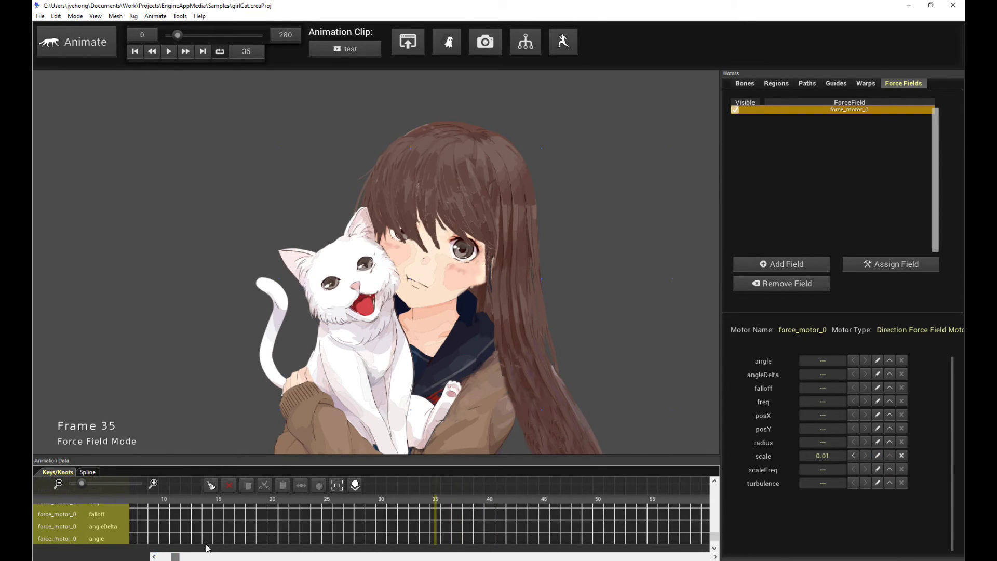
Key scale 0.05 at frame 50 and preview the hair gusting.
{"action": "left_click", "coordinate": [598, 499]}
{"action": "type", "text": "0.05"}
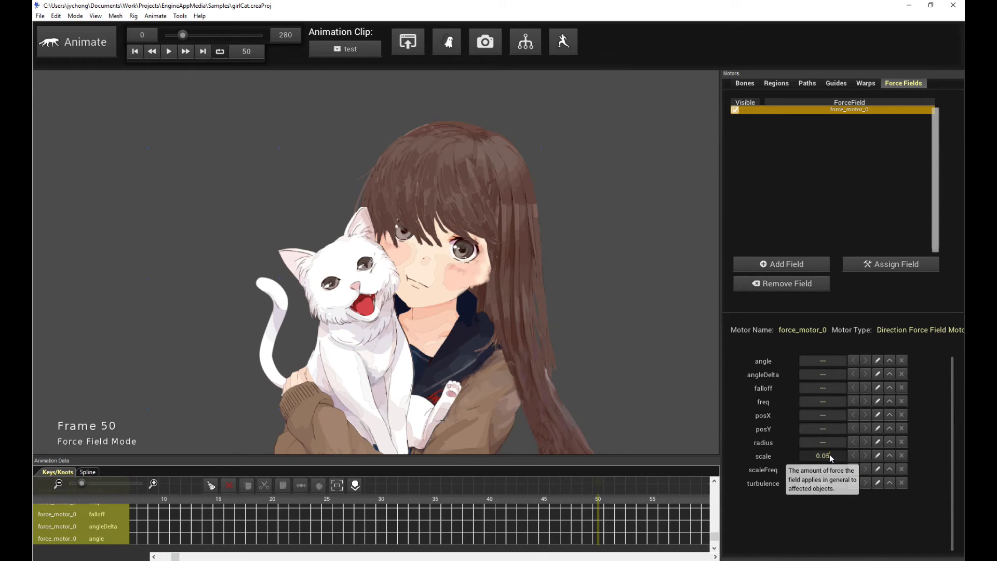
{"action": "key", "text": "Return"}
{"action": "key", "text": "space"}
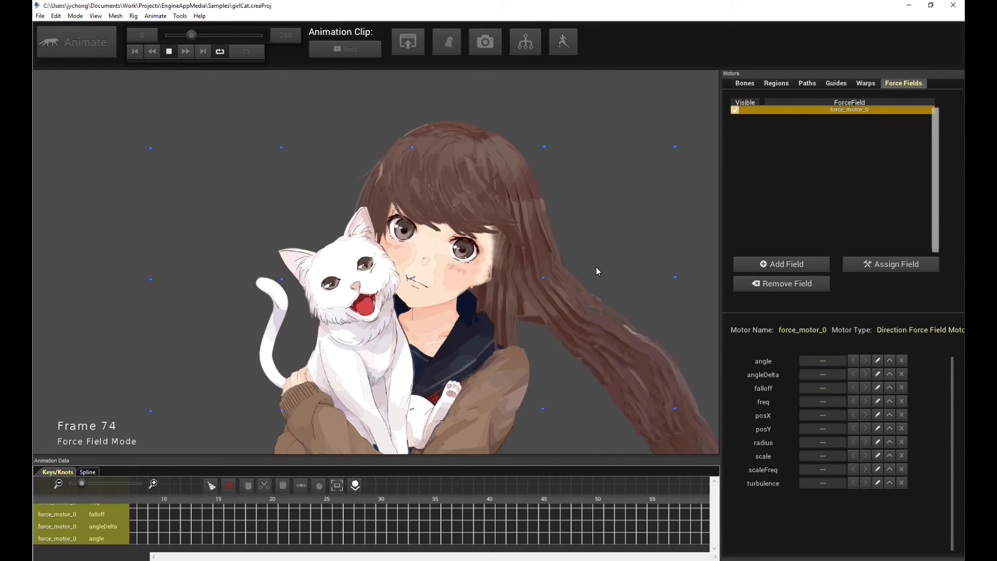
{"action": "key", "text": "space"}
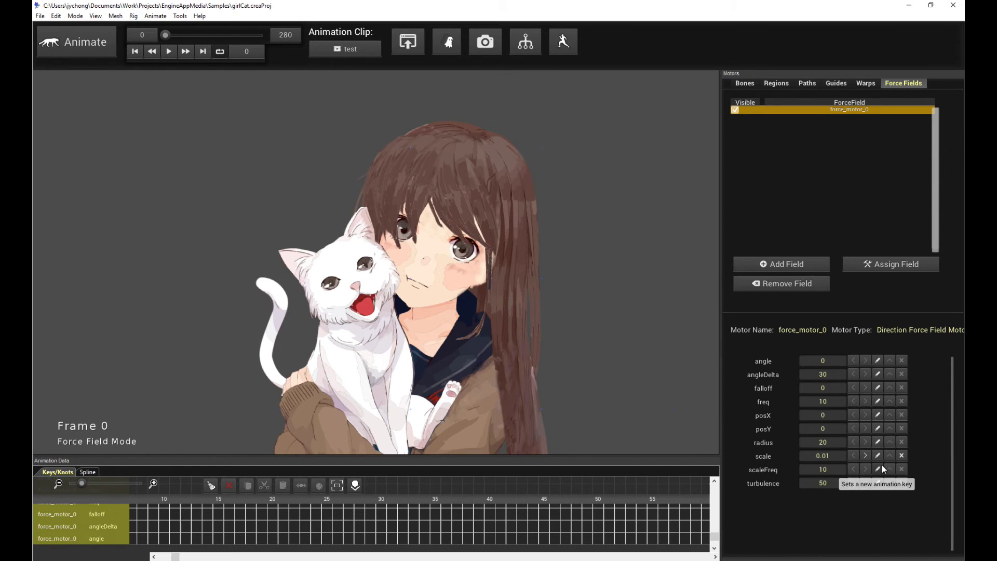
Jump to the frame-50 scale key and preview the wind twice.
{"action": "left_click", "coordinate": [867, 459]}
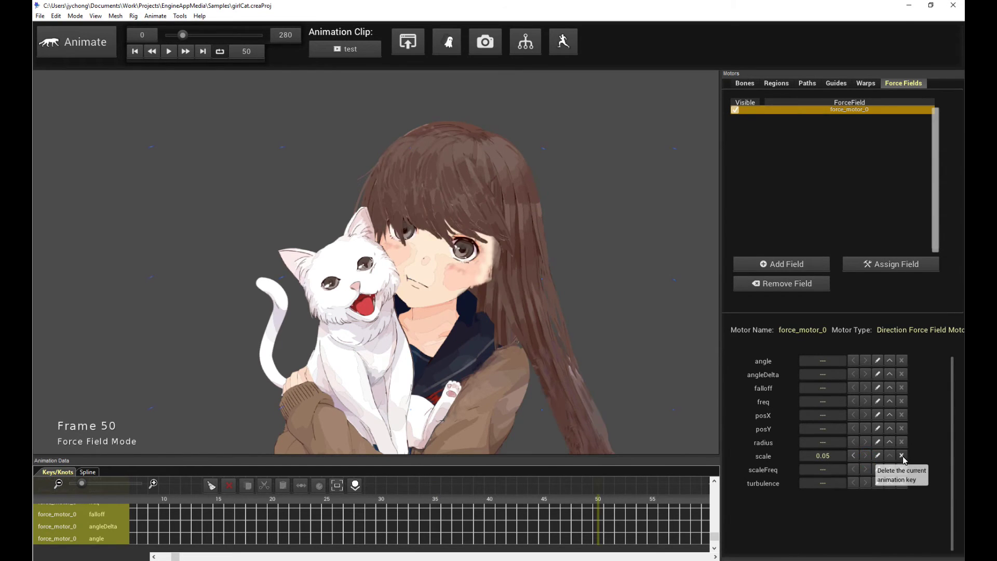
{"action": "key", "text": "space"}
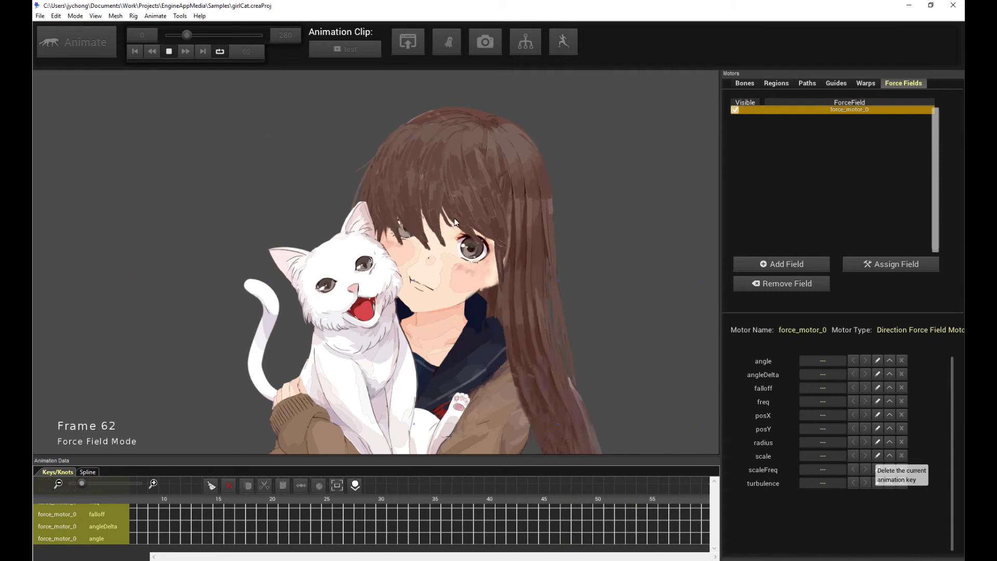
{"action": "key", "text": "space"}
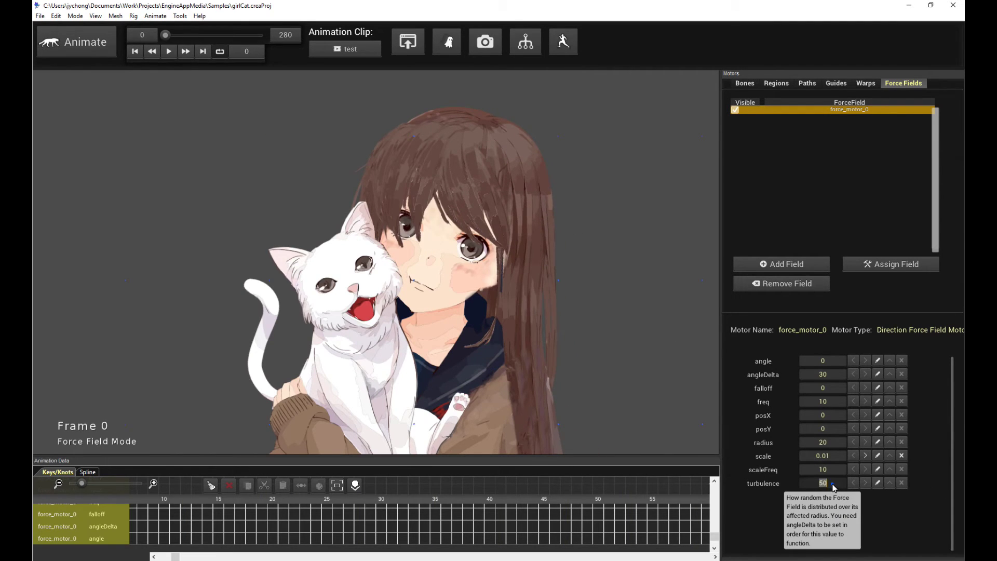
{"action": "key", "text": "space"}
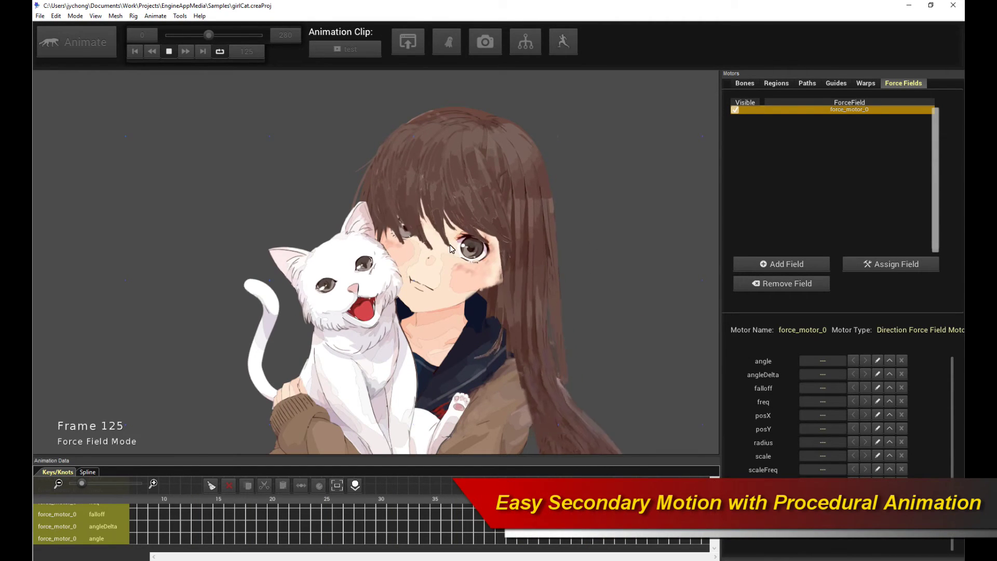
{"action": "key", "text": "space"}
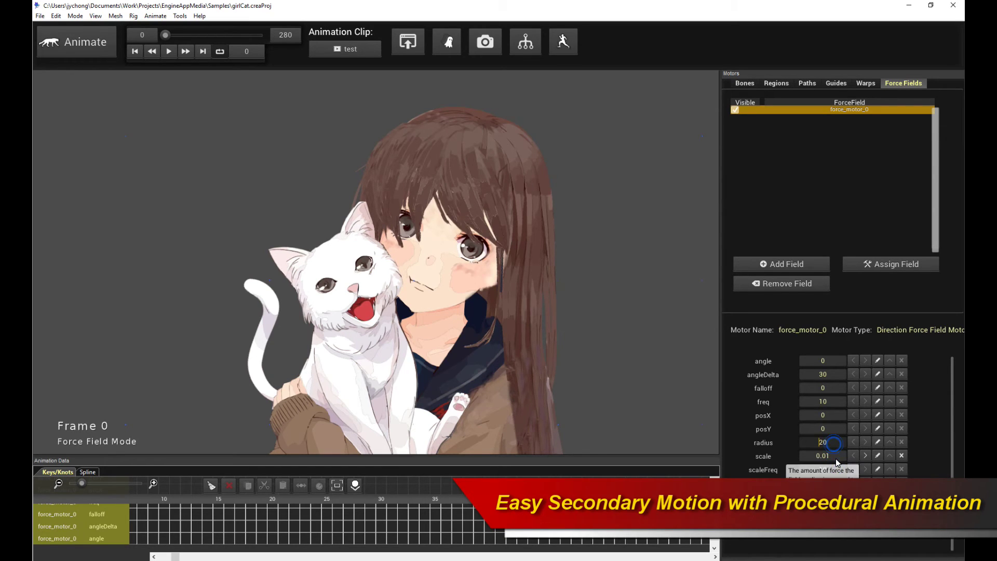
Change the scale to 0.02, preview the calmer wind, and return to bone mode.
{"action": "left_click", "coordinate": [836, 459]}
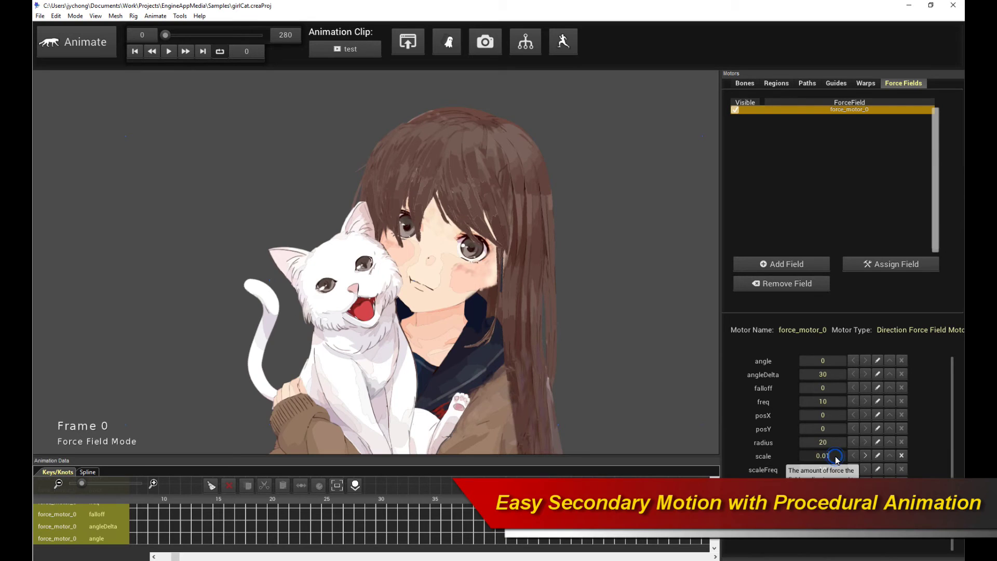
{"action": "type", "text": "0.02"}
{"action": "key", "text": "space"}
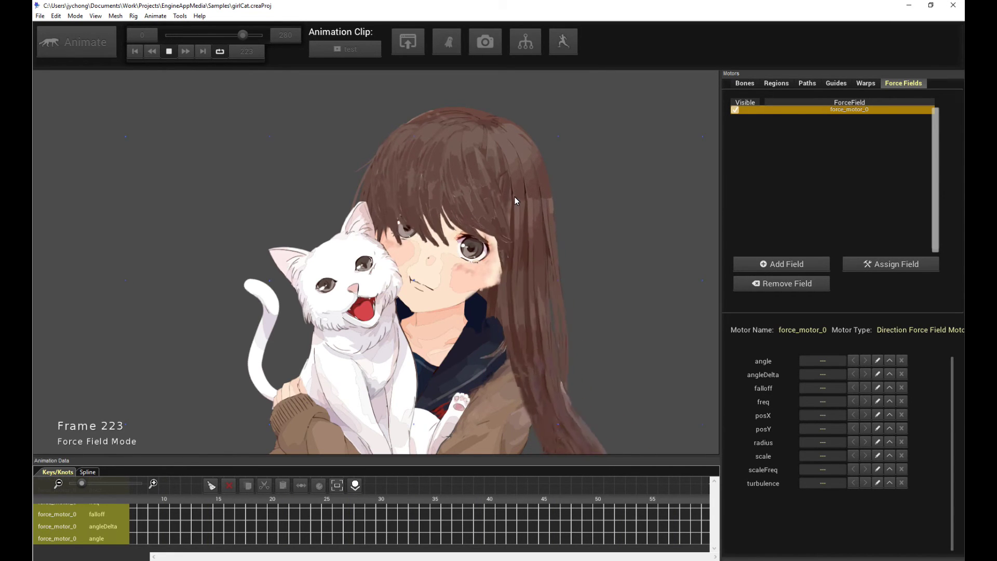
{"action": "key", "text": "space"}
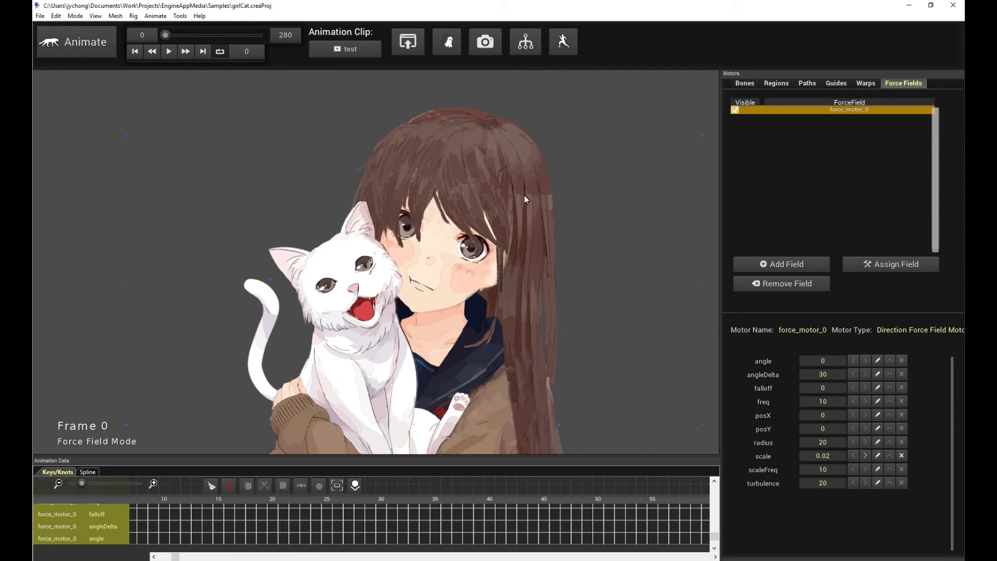
{"action": "left_click", "coordinate": [745, 84]}
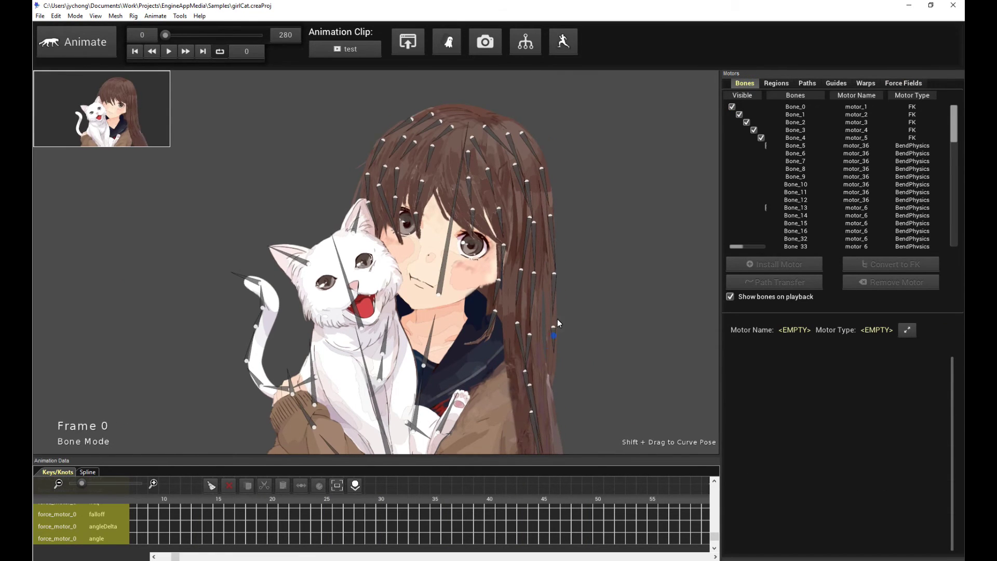
{"action": "scroll", "coordinate": [580, 304], "scroll_direction": "up", "scroll_amount": 1}
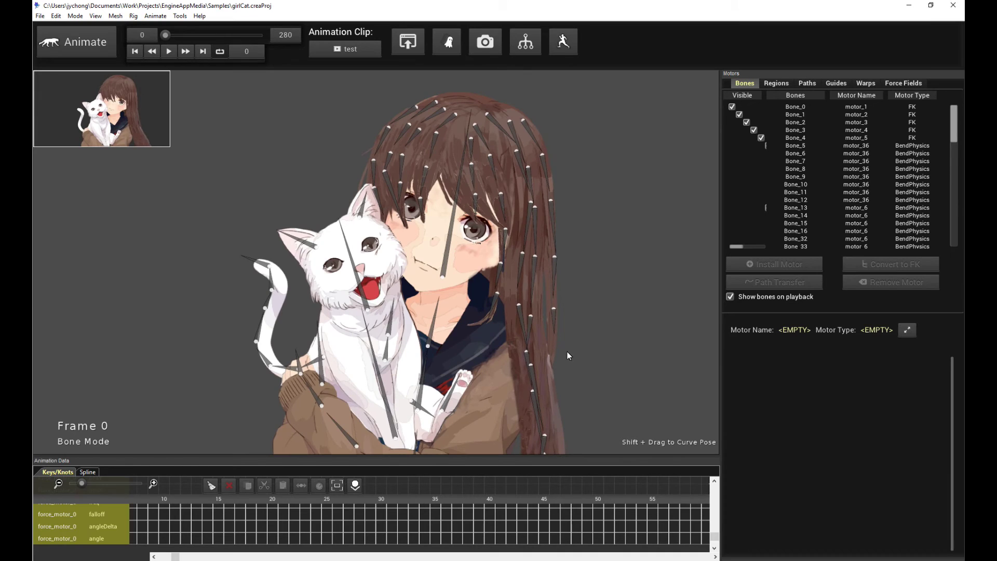
Load the 'default' clip from Animation Clips and play it.
{"action": "left_click", "coordinate": [351, 48]}
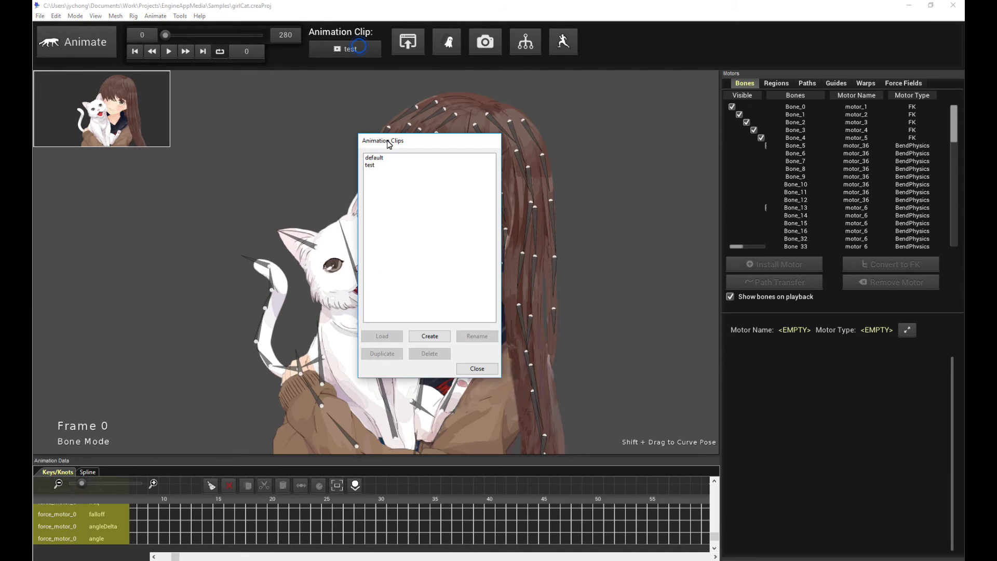
{"action": "left_click", "coordinate": [381, 159]}
{"action": "left_click", "coordinate": [382, 335]}
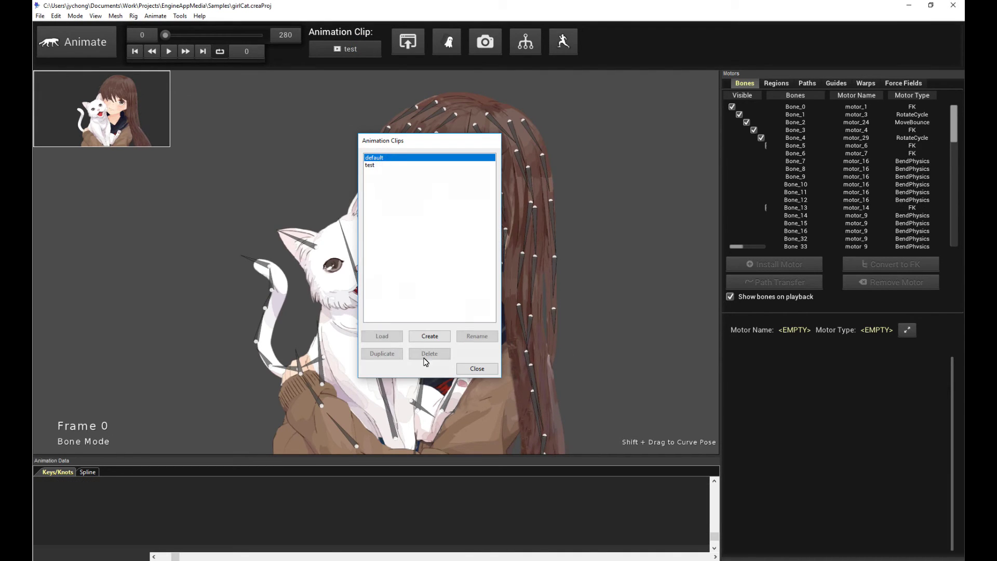
{"action": "left_click", "coordinate": [476, 369]}
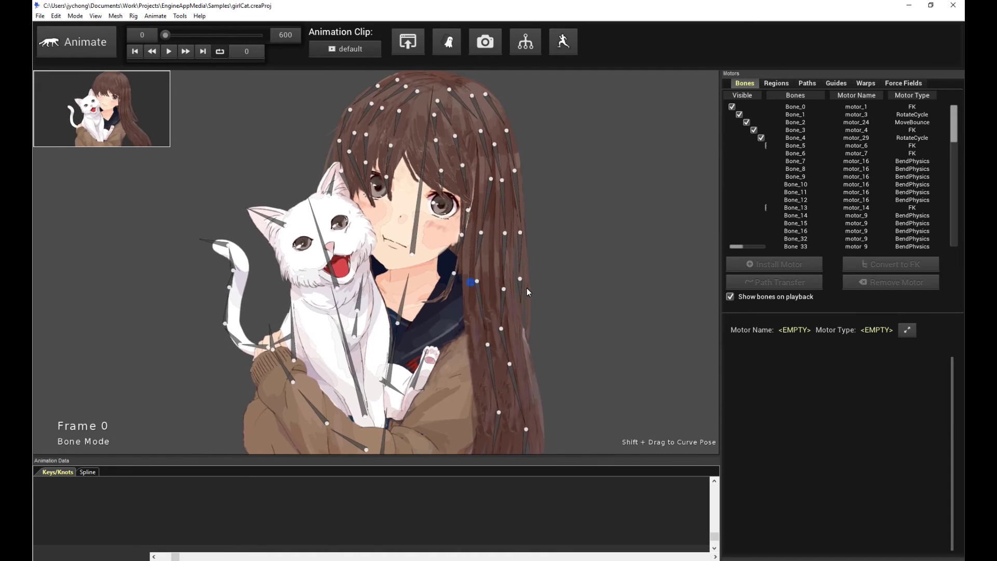
{"action": "key", "text": "space"}
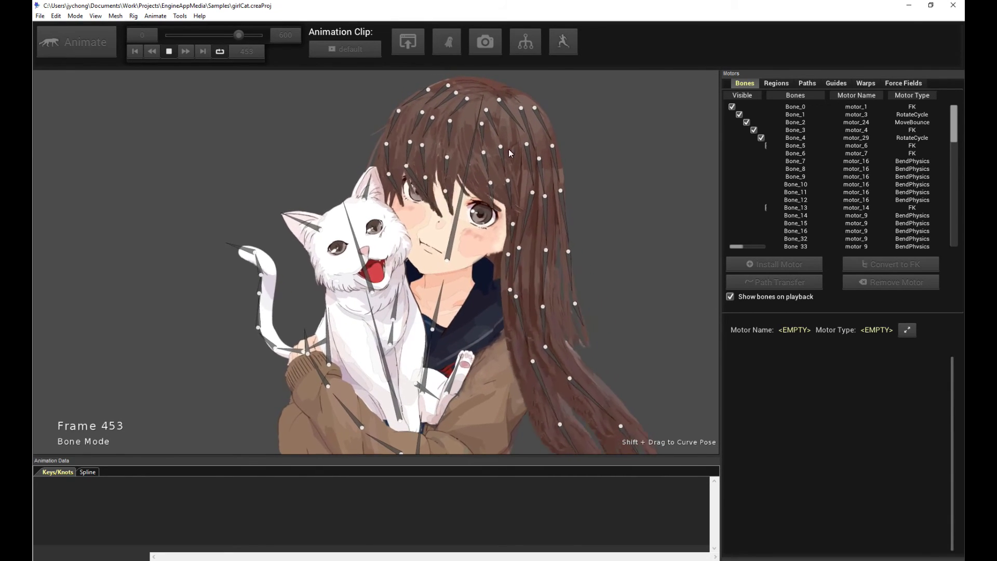
Inspect the head, cat paw and tail bone motors while replaying the animation.
{"action": "key", "text": "space"}
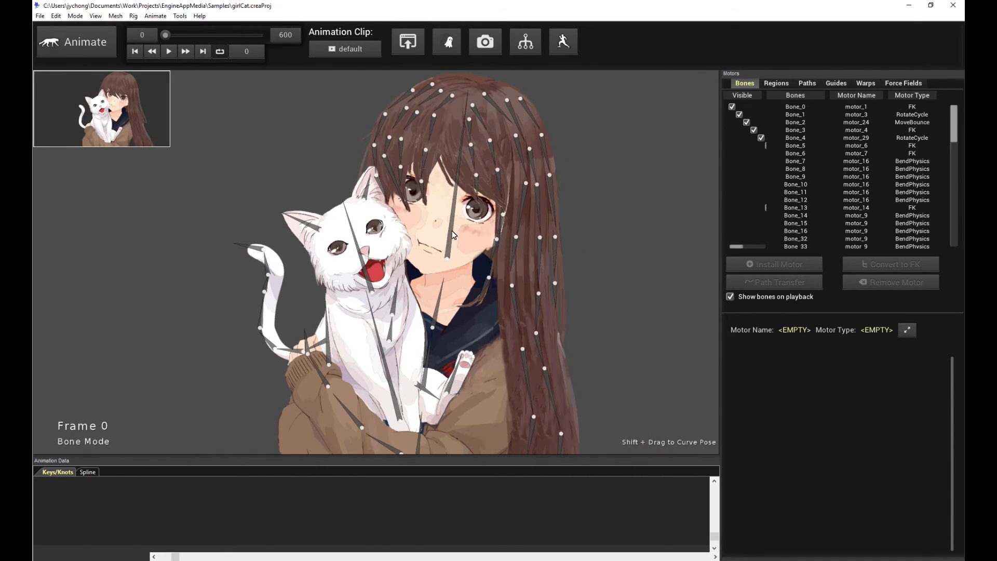
{"action": "left_click", "coordinate": [452, 231]}
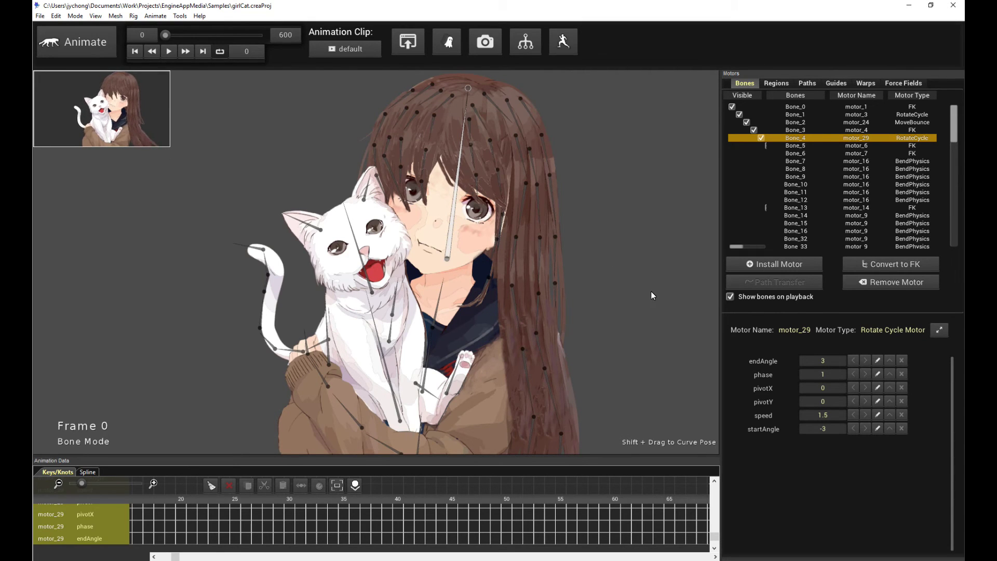
{"action": "key", "text": "space"}
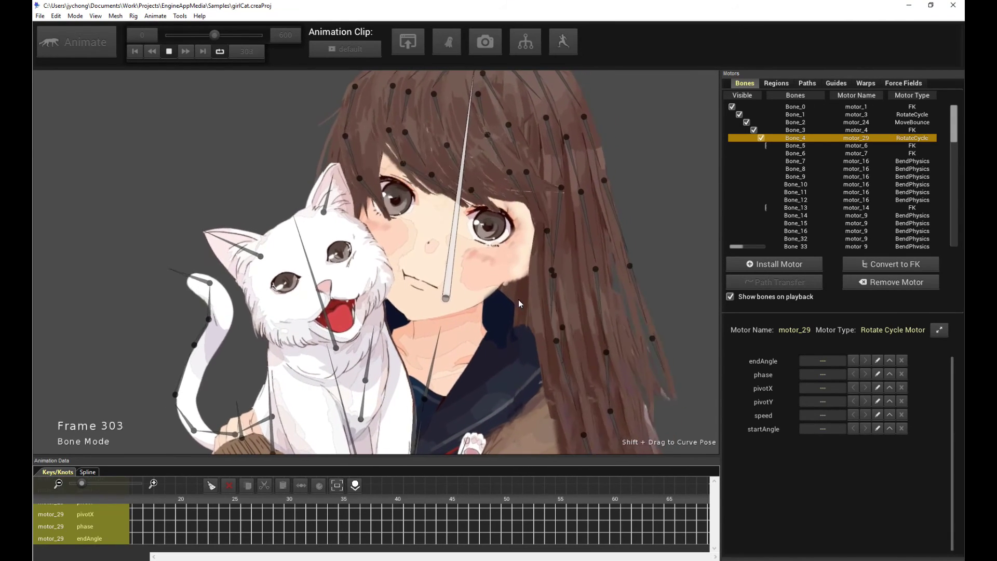
{"action": "left_click", "coordinate": [247, 369]}
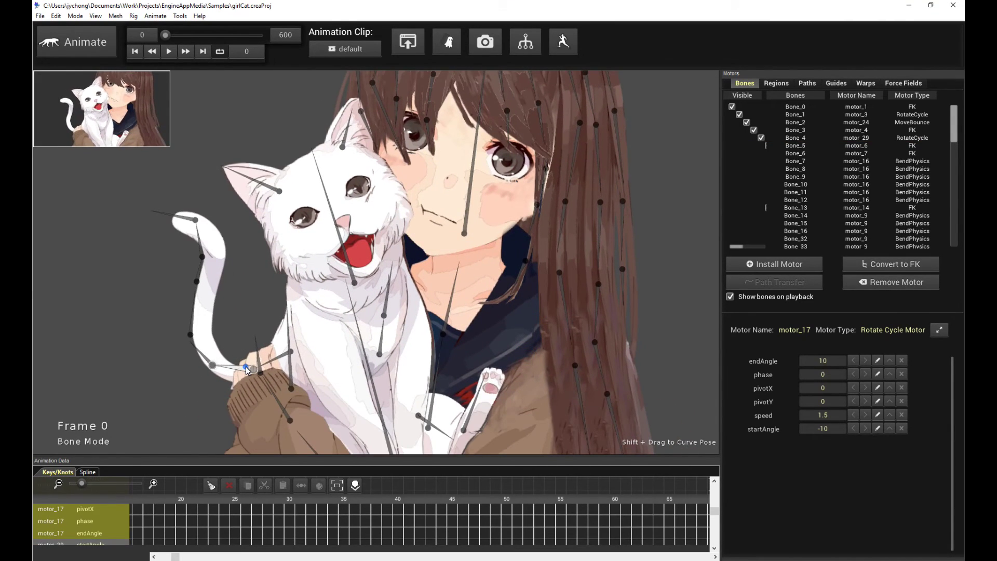
{"action": "left_click_drag", "start_coordinate": [396, 334], "coordinate": [326, 368]}
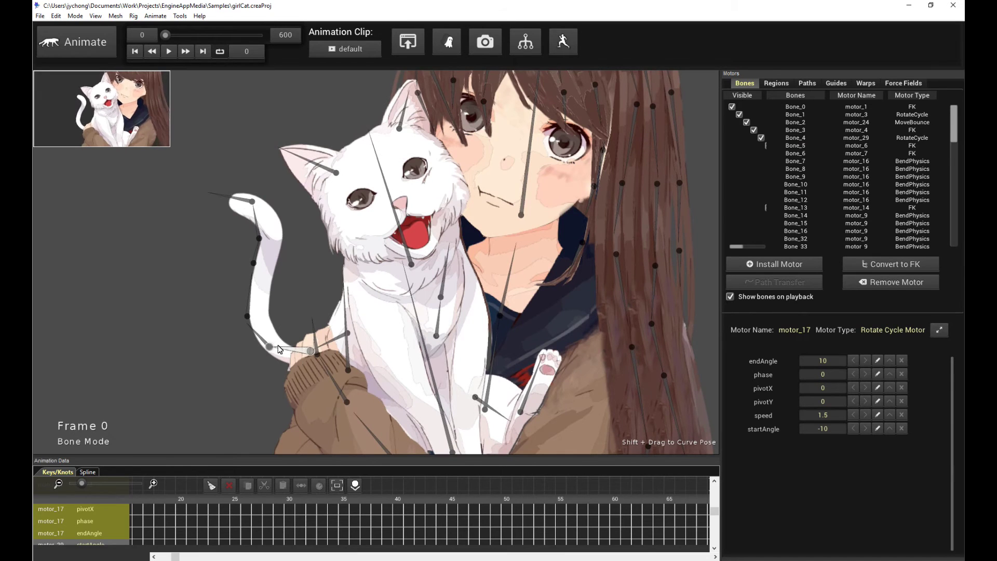
{"action": "key", "text": "space"}
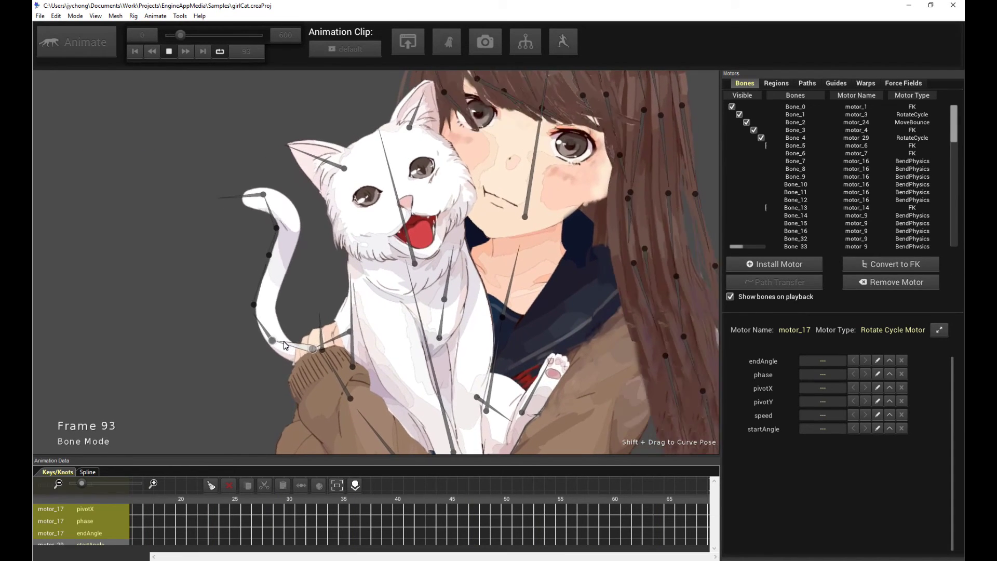
{"action": "key", "text": "space"}
{"action": "left_click", "coordinate": [248, 319]}
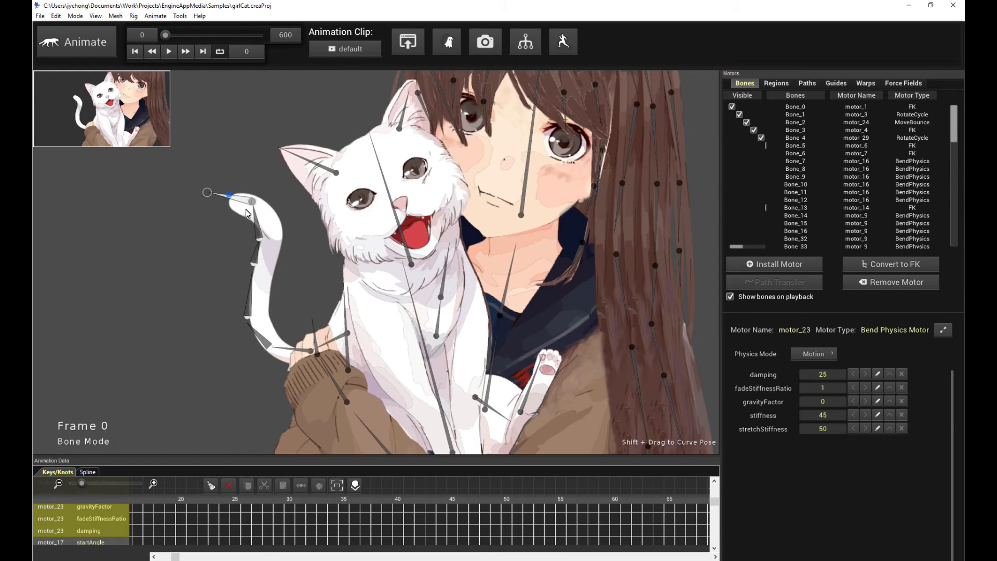
Switch back to the 'test' clip and bring up motors for the cat tail's base bone.
{"action": "left_click", "coordinate": [356, 52]}
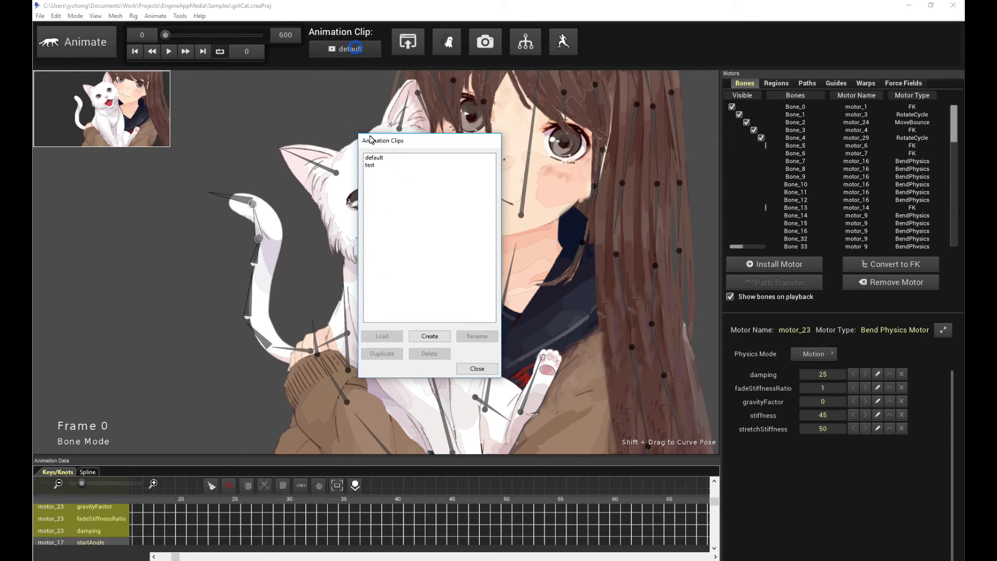
{"action": "double_click", "coordinate": [374, 166]}
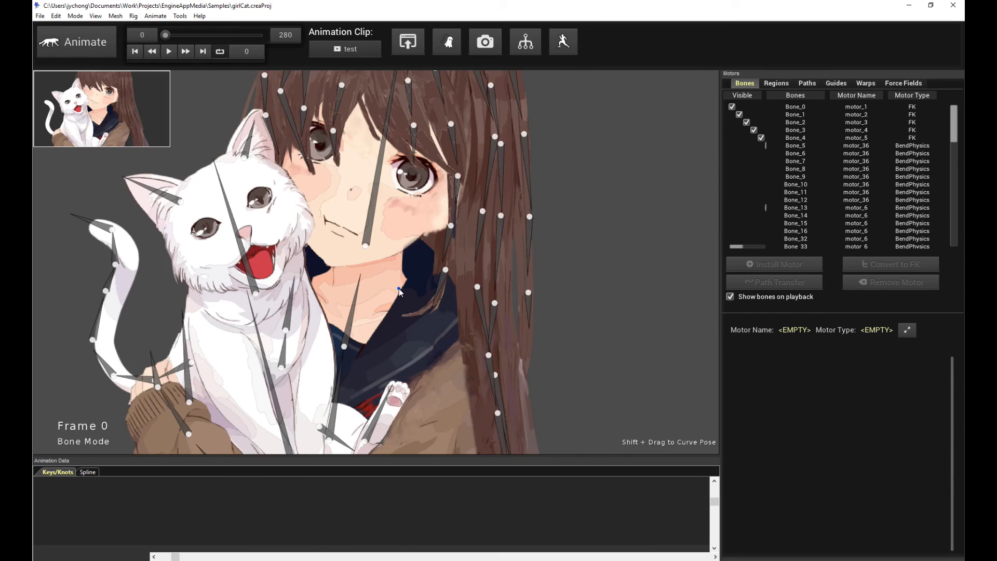
{"action": "left_click", "coordinate": [399, 288]}
{"action": "scroll", "coordinate": [528, 292], "scroll_direction": "up", "scroll_amount": 2}
{"action": "left_click", "coordinate": [424, 337]}
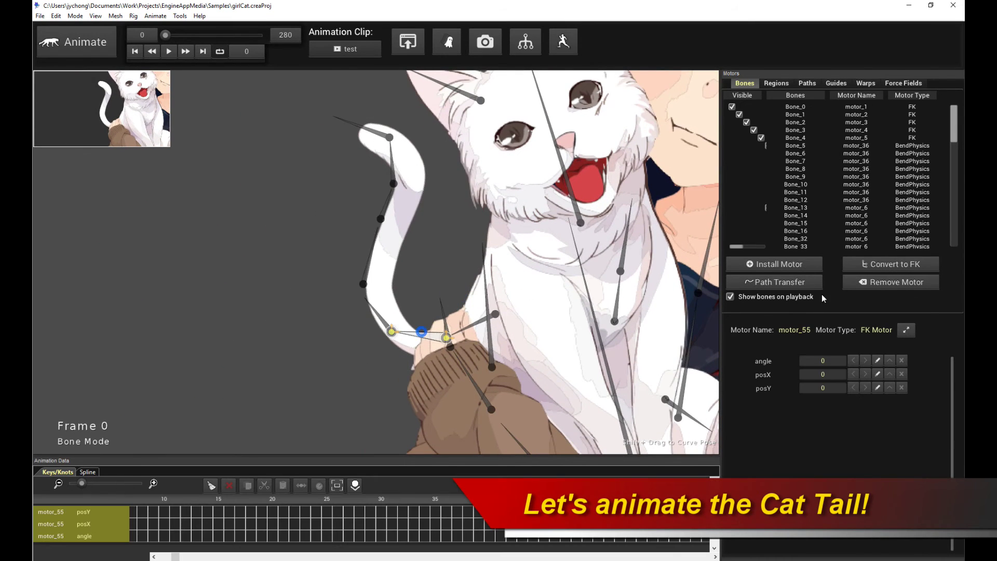
{"action": "left_click", "coordinate": [785, 265]}
{"action": "scroll", "coordinate": [541, 277], "scroll_direction": "down", "scroll_amount": 1}
{"action": "scroll", "coordinate": [541, 281], "scroll_direction": "down", "scroll_amount": 2}
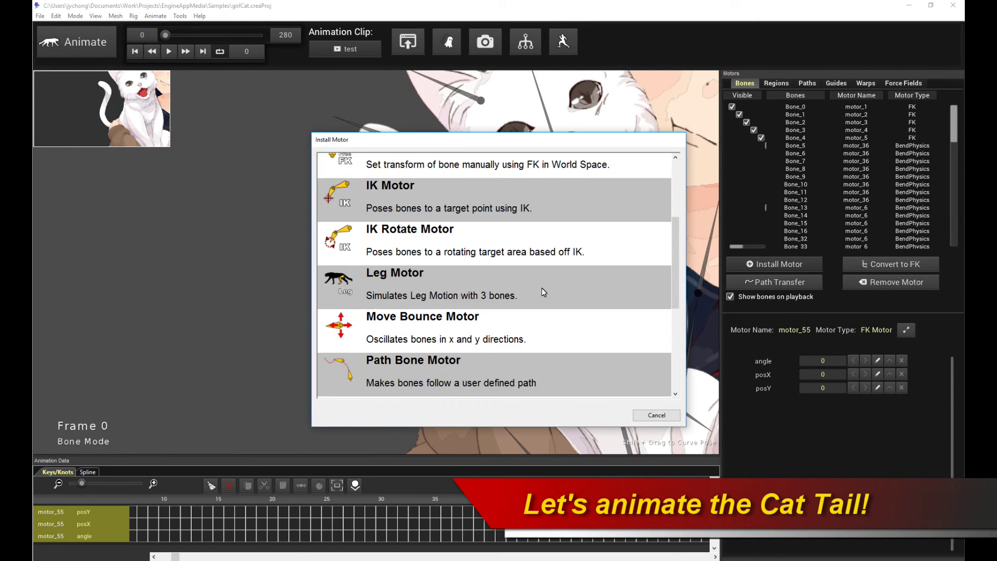
{"action": "scroll", "coordinate": [541, 288], "scroll_direction": "down", "scroll_amount": 2}
{"action": "scroll", "coordinate": [545, 304], "scroll_direction": "down", "scroll_amount": 2}
Give the tail base a Rotate Cycle Motor (start -10, end 10, speed 1) and preview it.
{"action": "left_click", "coordinate": [550, 315]}
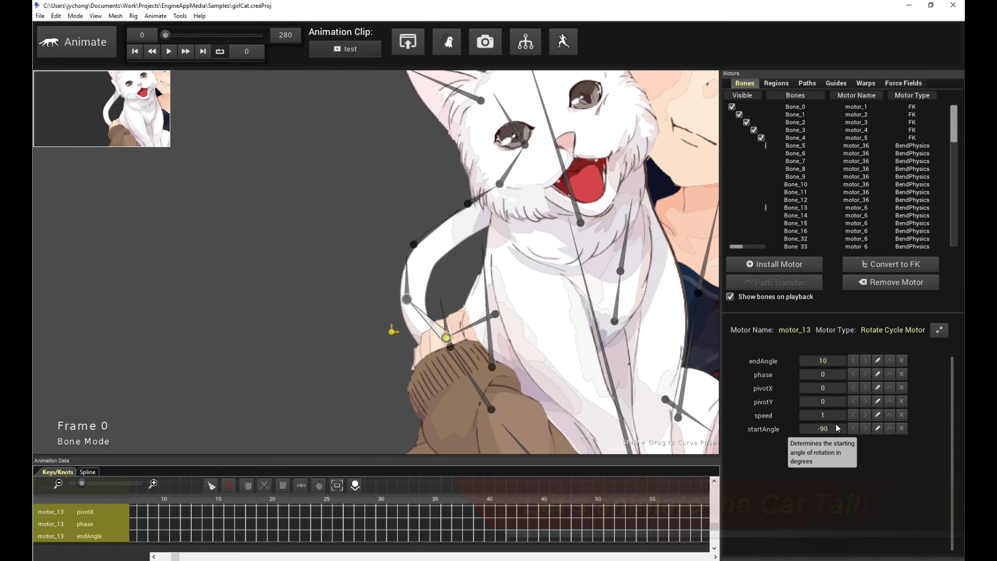
{"action": "type", "text": "-10"}
{"action": "key", "text": "Return"}
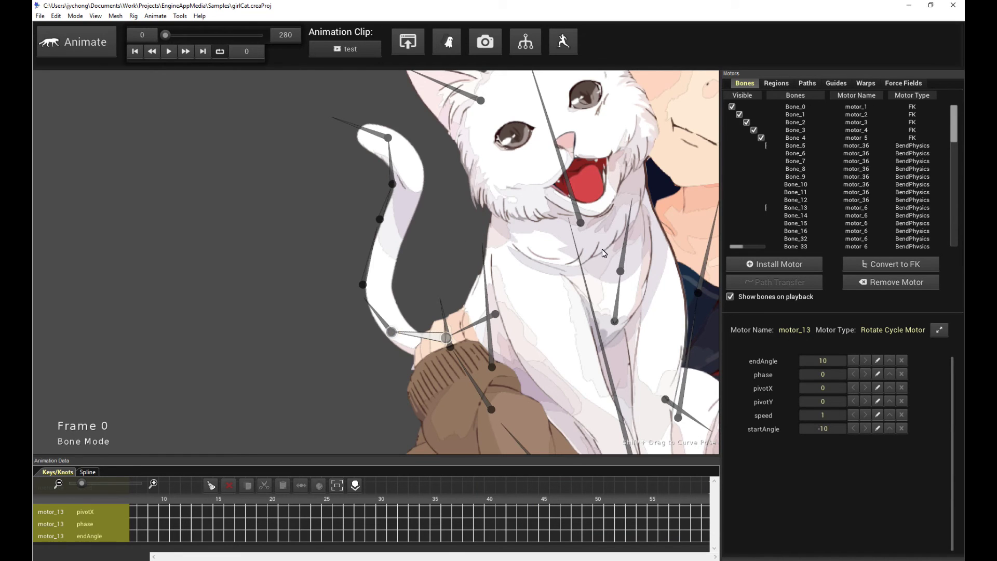
{"action": "key", "text": "space"}
{"action": "scroll", "coordinate": [527, 253], "scroll_direction": "up", "scroll_amount": 2}
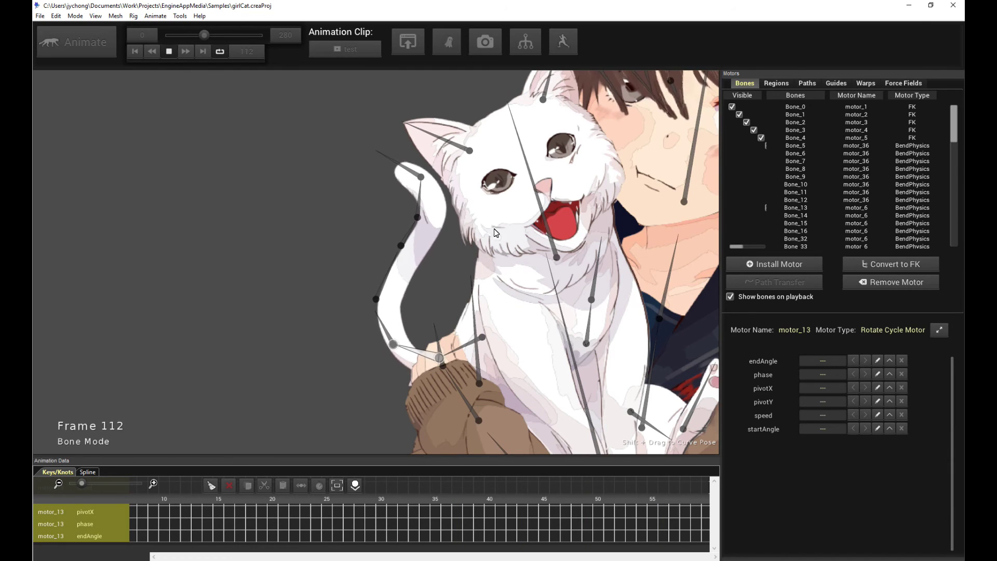
{"action": "key", "text": "space"}
{"action": "left_click", "coordinate": [381, 344]}
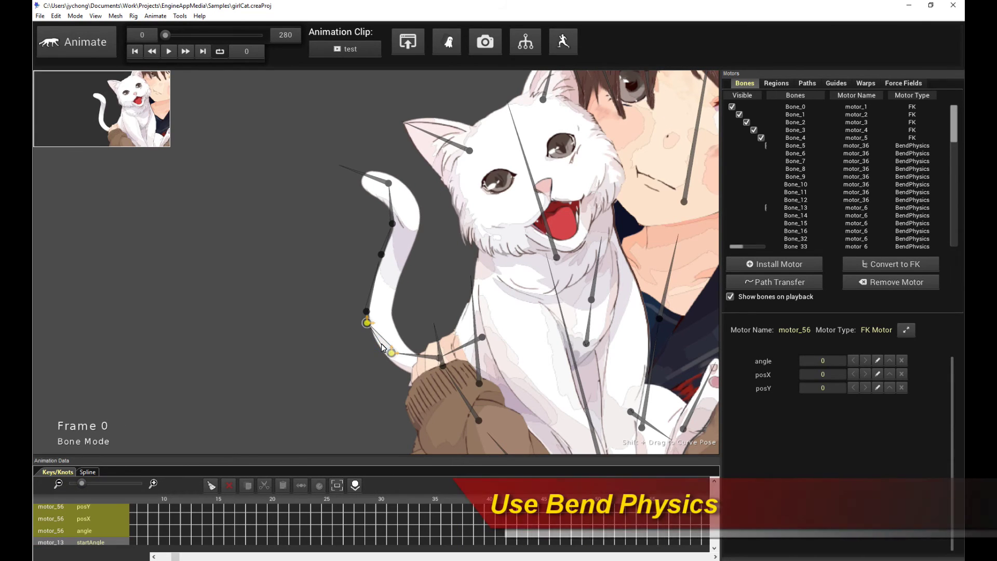
Select the cat's upper tail bone chain and bring up the Install Motor list.
{"action": "left_click", "coordinate": [381, 344]}
{"action": "left_click", "coordinate": [391, 351]}
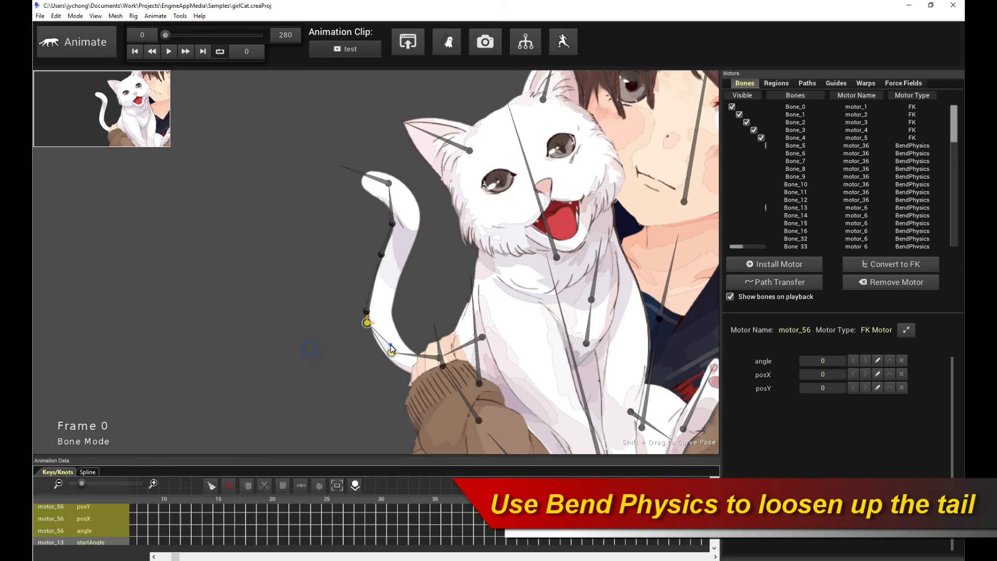
{"action": "left_click", "coordinate": [366, 319]}
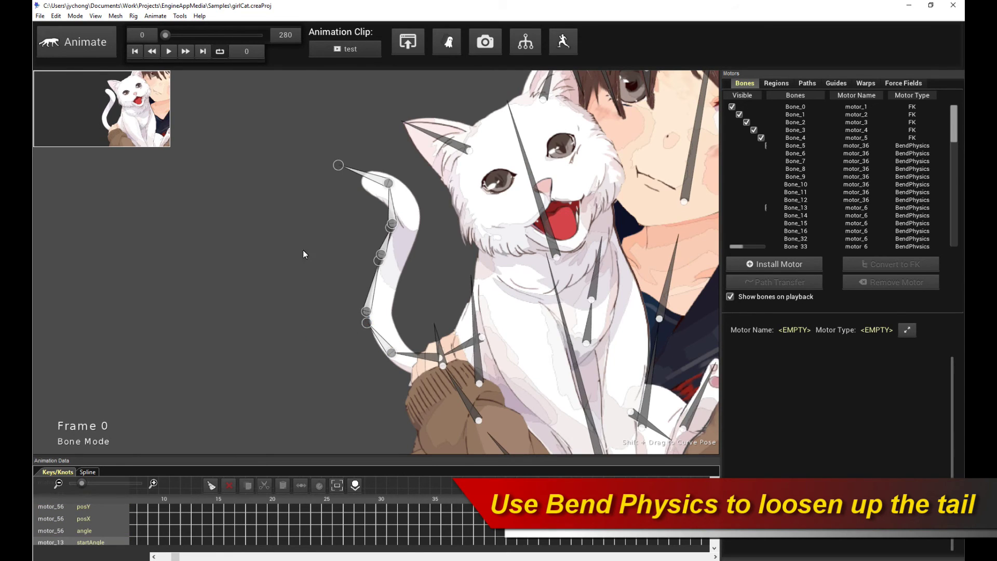
{"action": "left_click", "coordinate": [799, 263]}
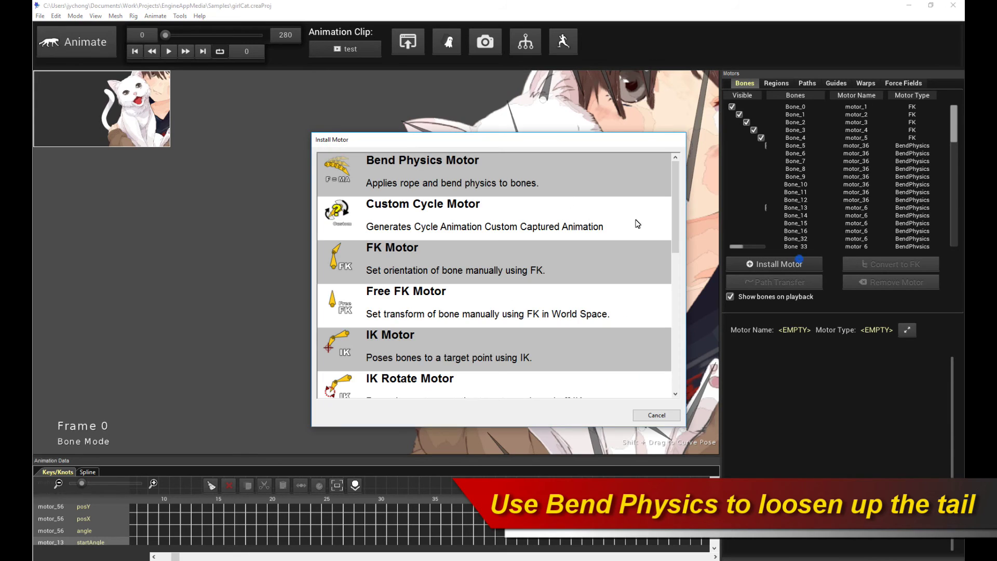
Add a Bend Physics motor to the upper tail and preview the sway with damping 20, stiffness 50.
{"action": "double_click", "coordinate": [499, 185]}
{"action": "mouse_move", "coordinate": [822, 401]}
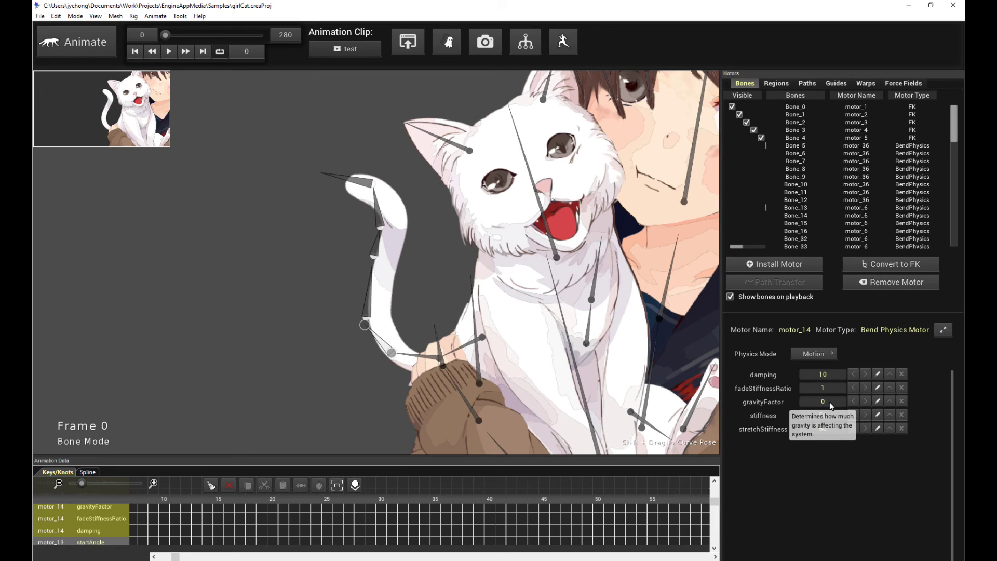
{"action": "key", "text": "space"}
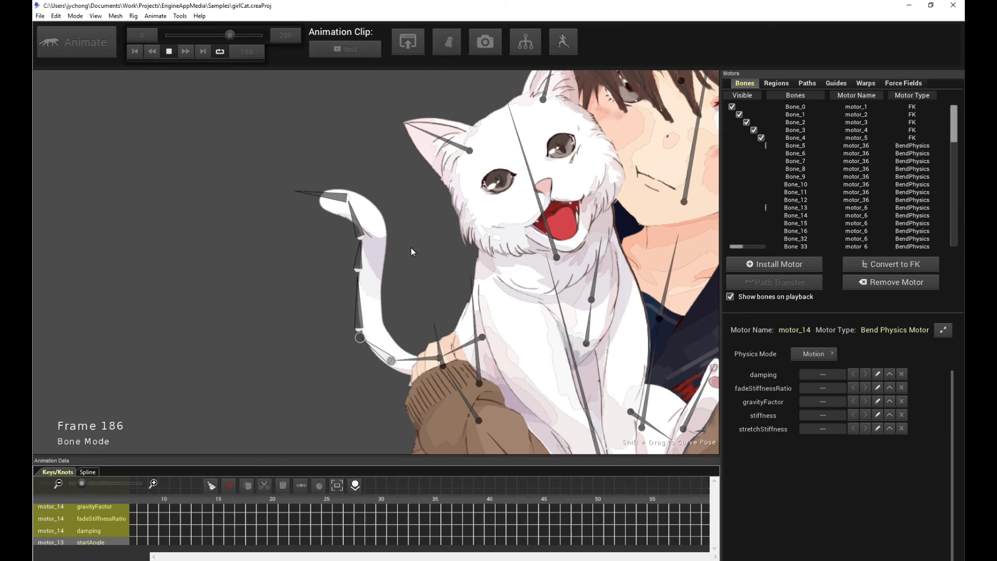
{"action": "key", "text": "space"}
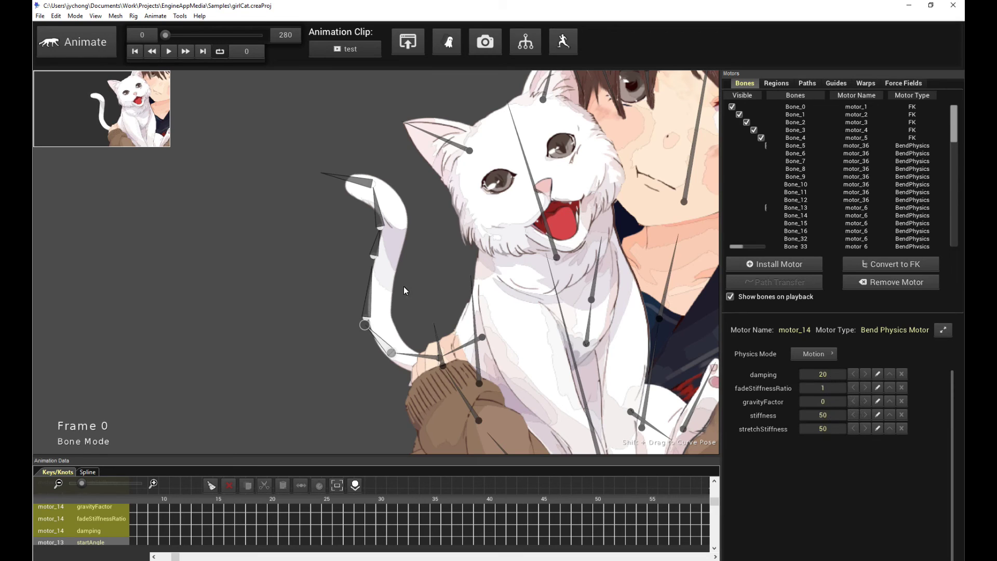
{"action": "key", "text": "space"}
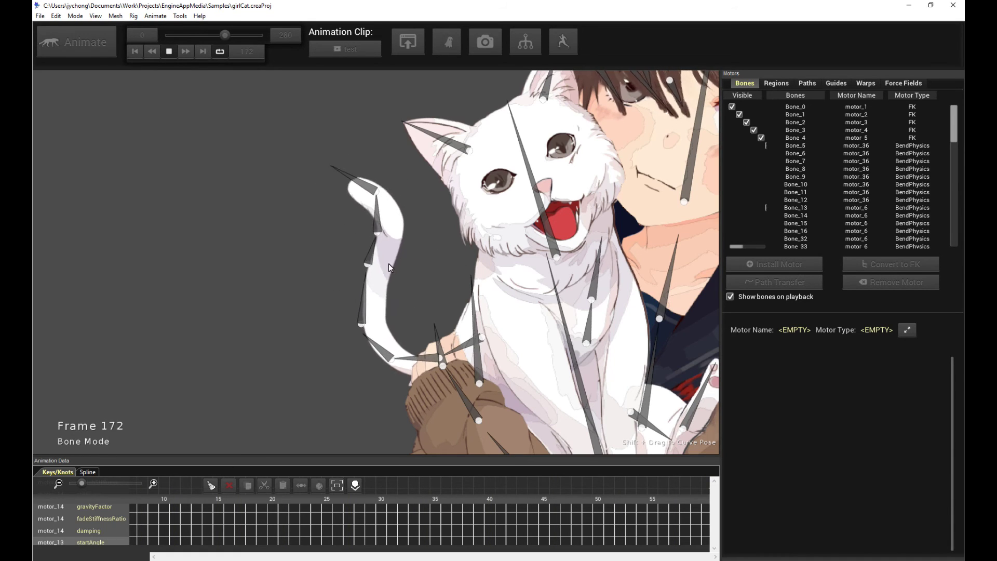
{"action": "key", "text": "space"}
Inspect the tail base's rotate-cycle and the bend-physics tail bones while previewing the tail motion.
{"action": "left_click", "coordinate": [423, 365]}
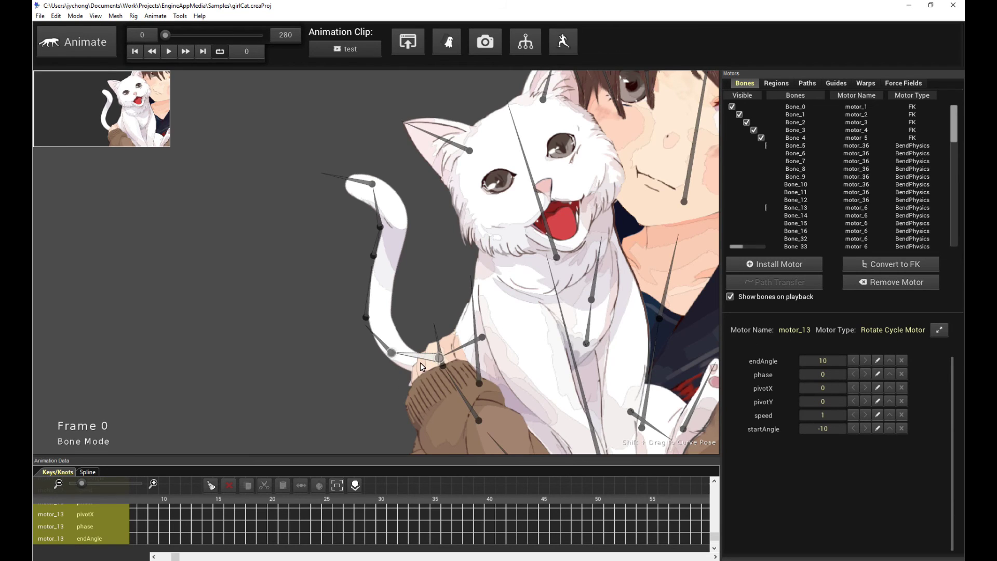
{"action": "scroll", "coordinate": [420, 362], "scroll_direction": "up", "scroll_amount": 3}
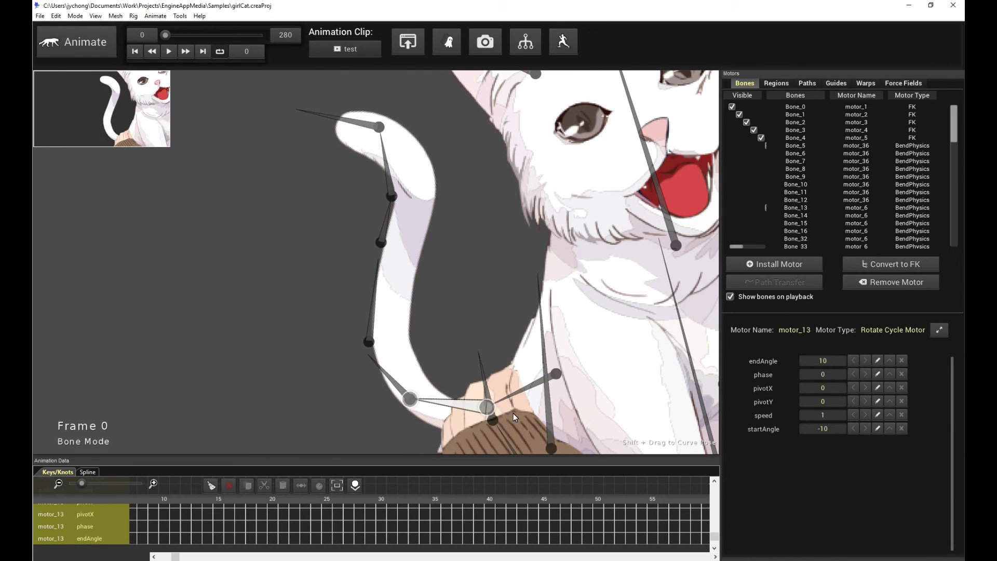
{"action": "left_click", "coordinate": [462, 350]}
{"action": "left_click", "coordinate": [399, 388]}
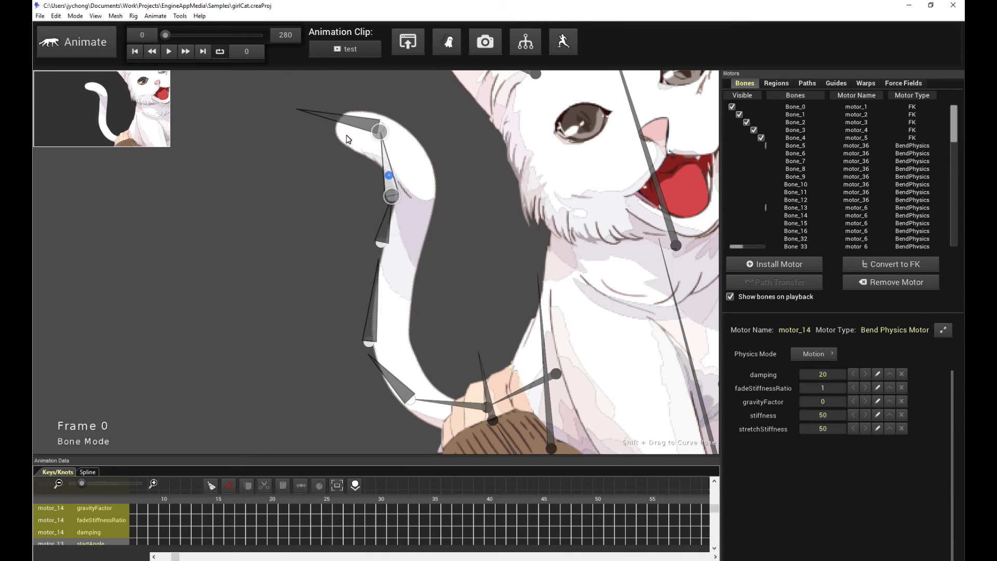
{"action": "key", "text": "space"}
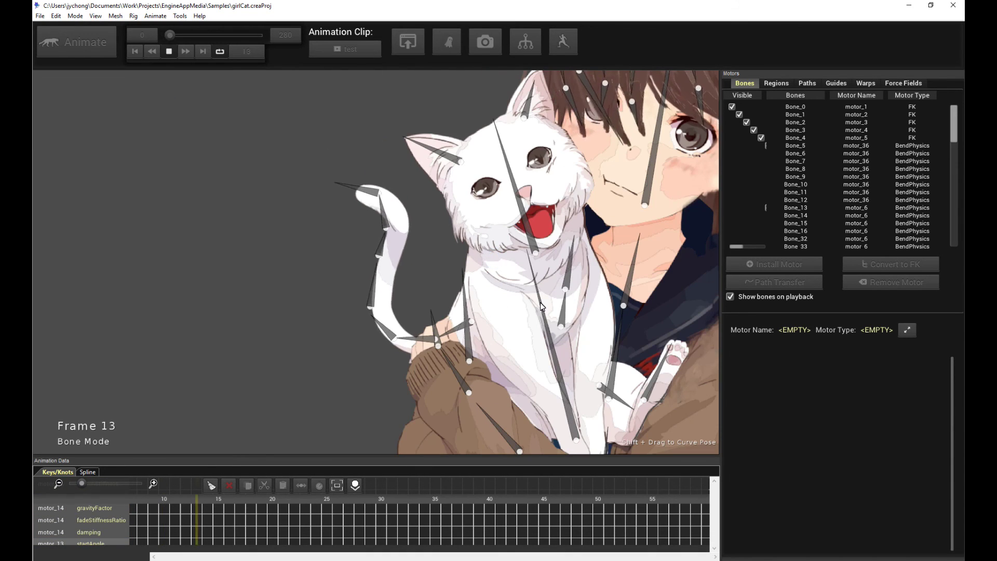
{"action": "scroll", "coordinate": [420, 249], "scroll_direction": "up", "scroll_amount": 2}
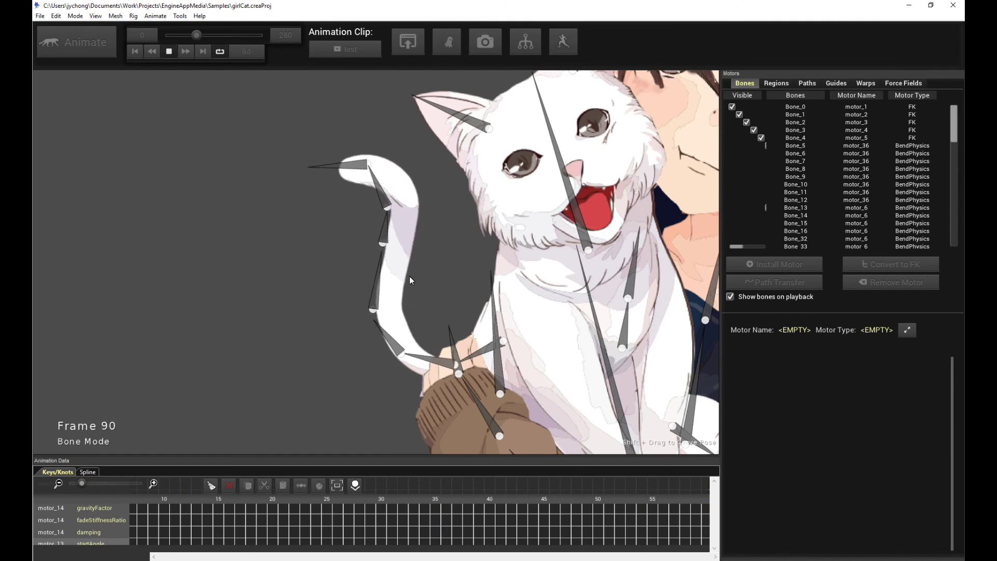
{"action": "key", "text": "space"}
{"action": "left_click", "coordinate": [376, 284]}
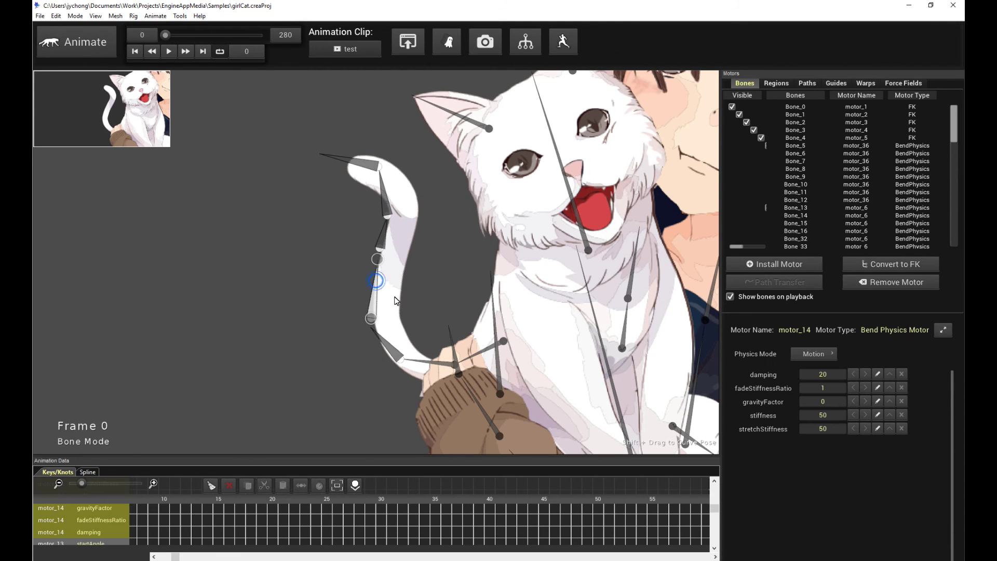
{"action": "left_click", "coordinate": [447, 364]}
{"action": "key", "text": "space"}
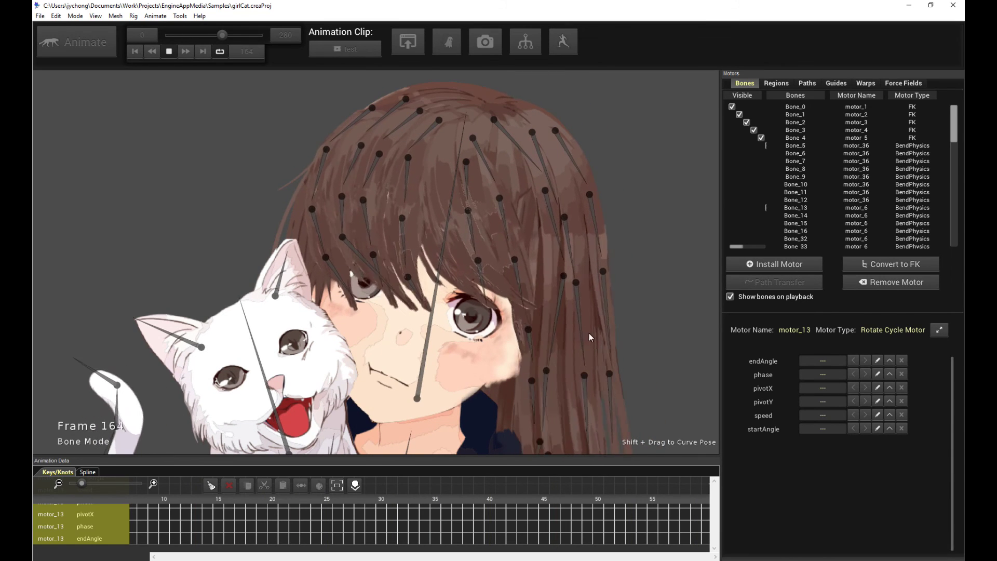
{"action": "key", "text": "space"}
Preview the wind force field's effect, then load the 'default' animation clip.
{"action": "left_click", "coordinate": [904, 83]}
{"action": "scroll", "coordinate": [552, 372], "scroll_direction": "down", "scroll_amount": 3}
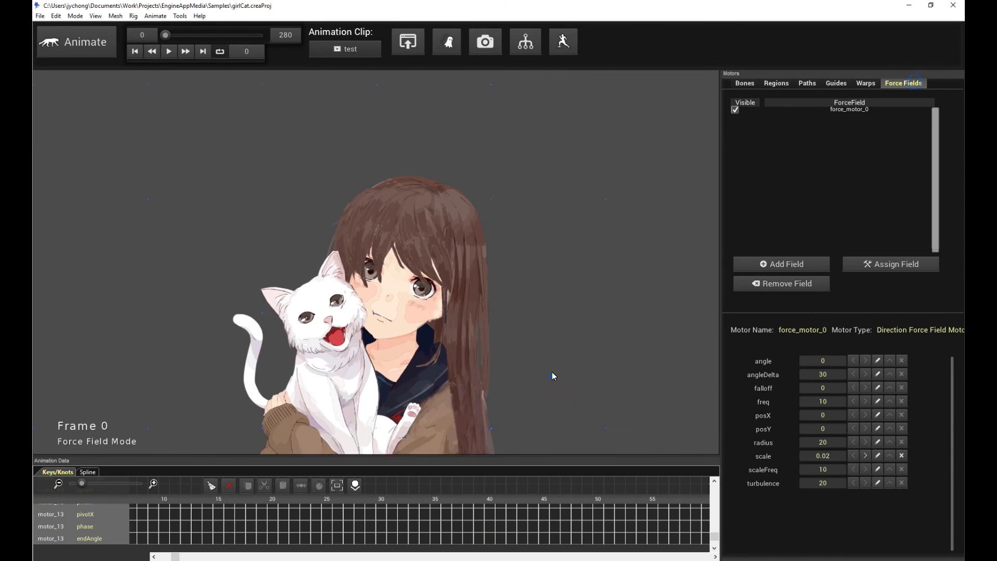
{"action": "key", "text": "space"}
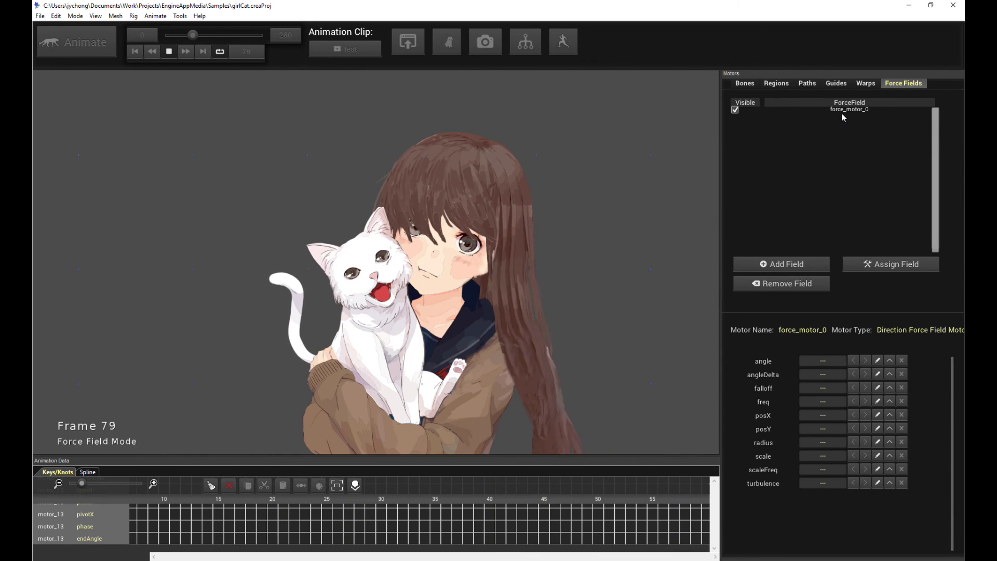
{"action": "key", "text": "space"}
{"action": "left_click", "coordinate": [353, 50]}
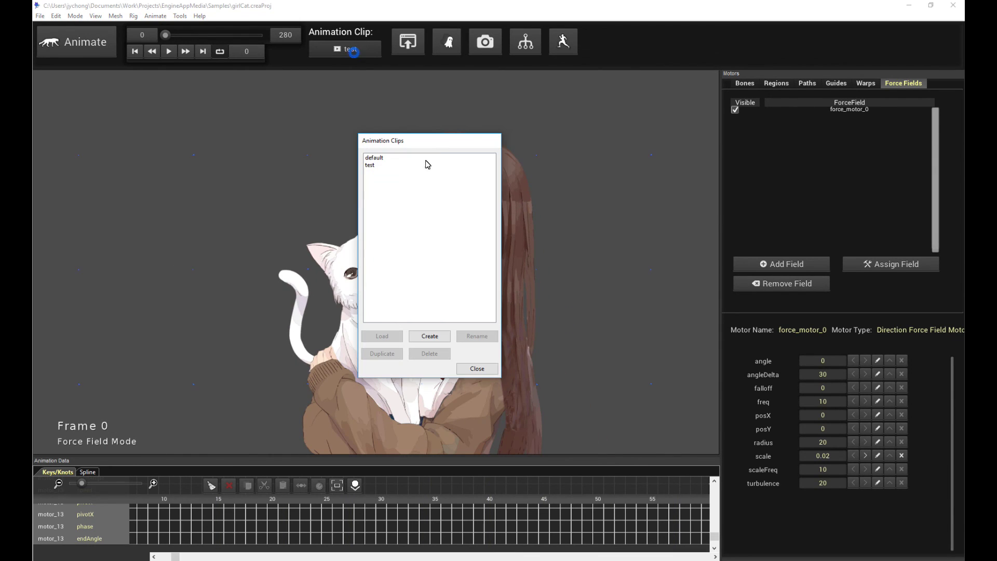
{"action": "double_click", "coordinate": [414, 160]}
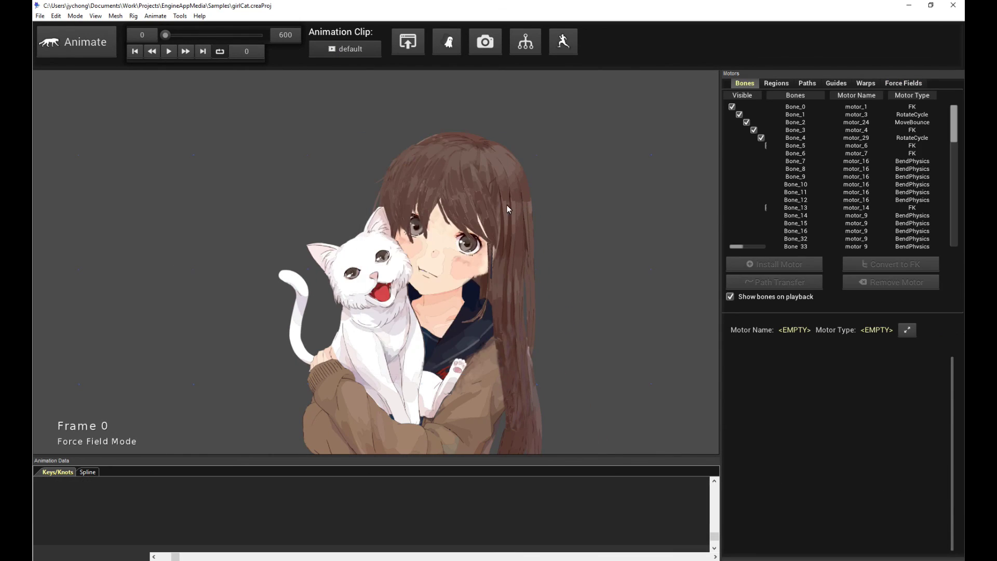
{"action": "scroll", "coordinate": [488, 280], "scroll_direction": "up", "scroll_amount": 3}
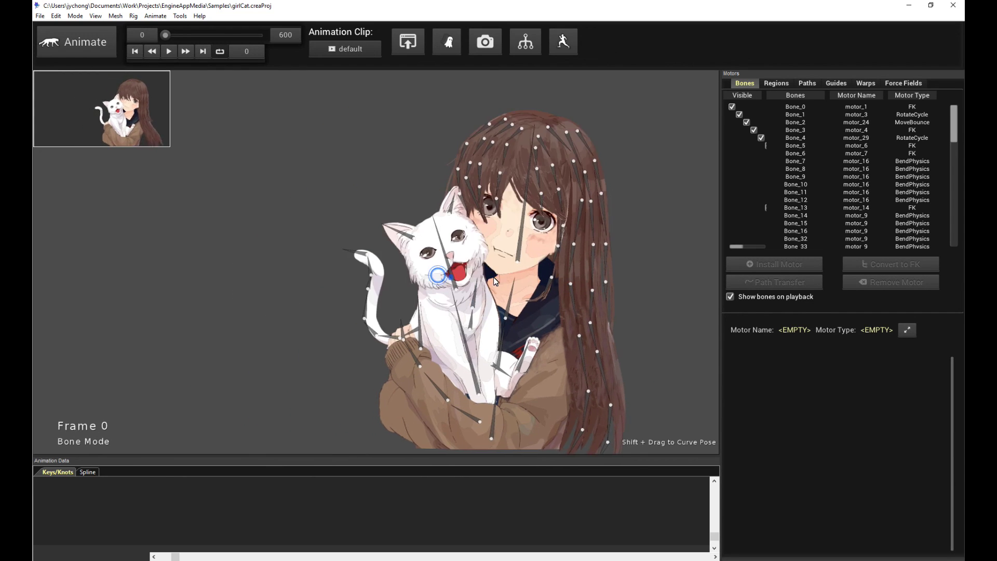
{"action": "key", "text": "space"}
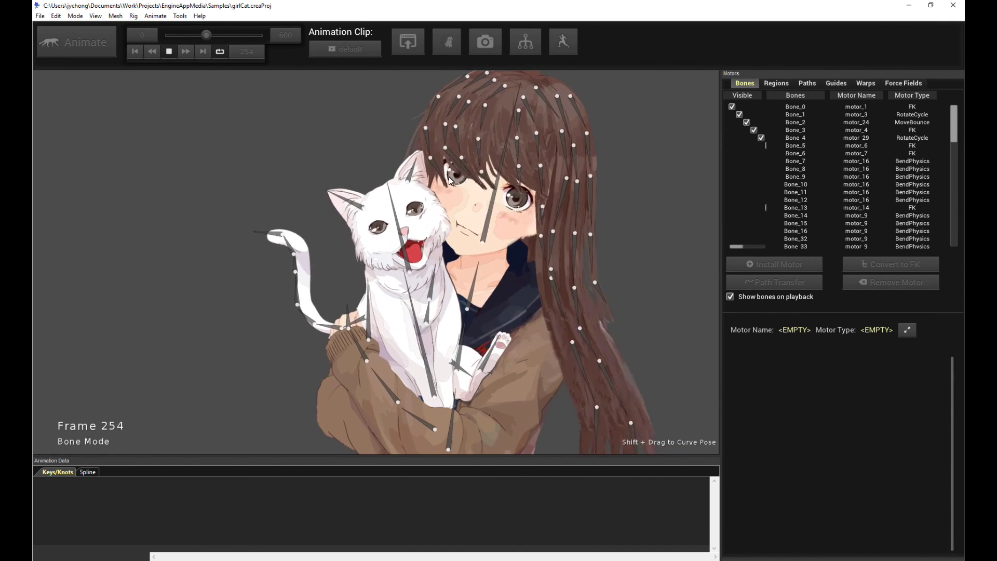
{"action": "key", "text": "space"}
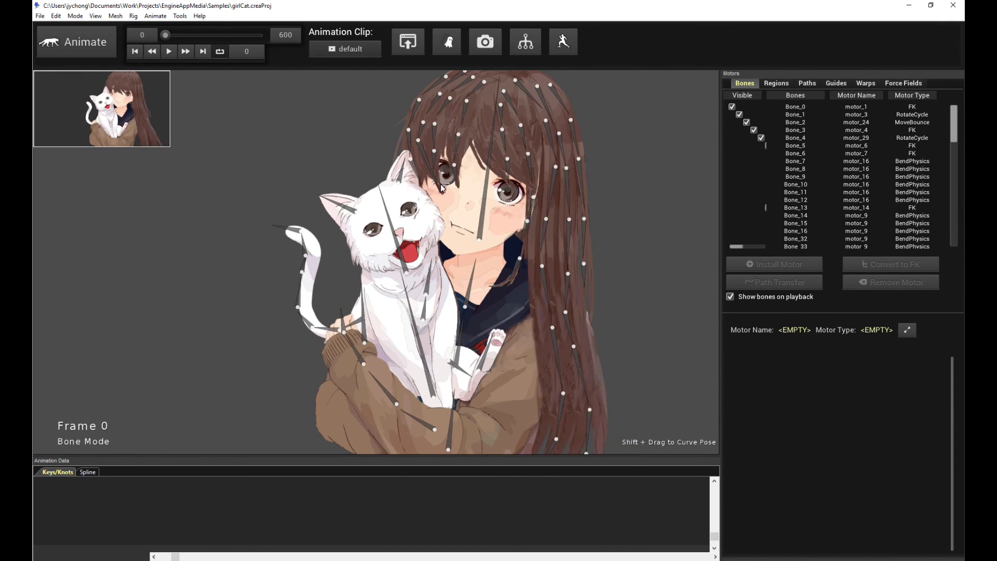
{"action": "key", "text": "space"}
{"action": "key", "text": "space"}
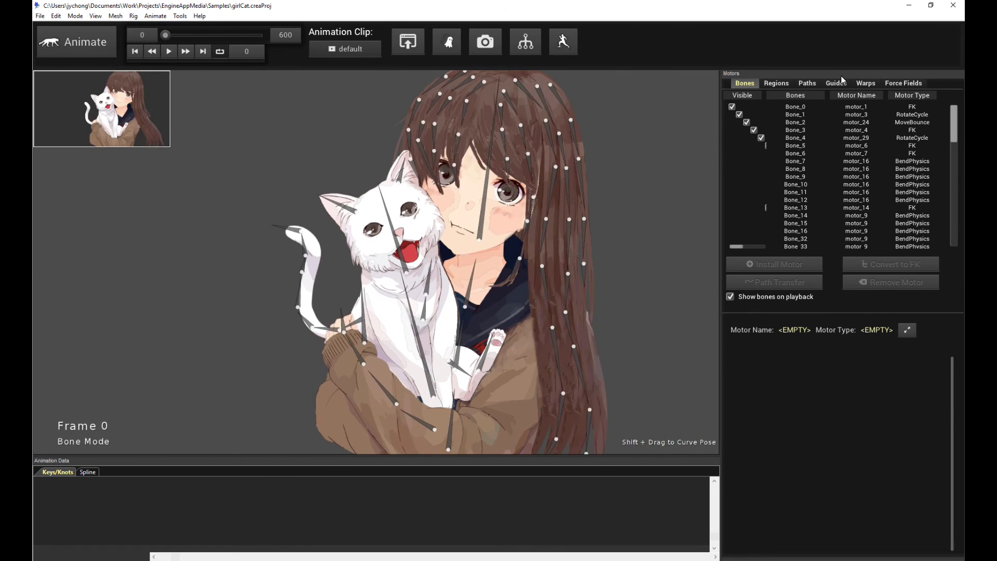
{"action": "left_click", "coordinate": [776, 83]}
Edit the face's grid deform motor and step between its blink keyframes.
{"action": "left_click", "coordinate": [481, 228]}
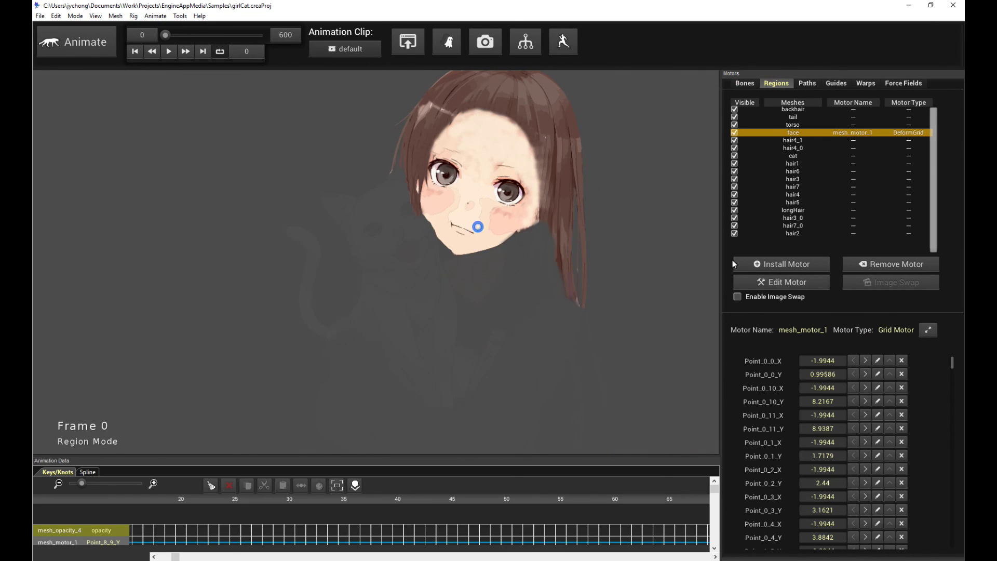
{"action": "left_click", "coordinate": [807, 282]}
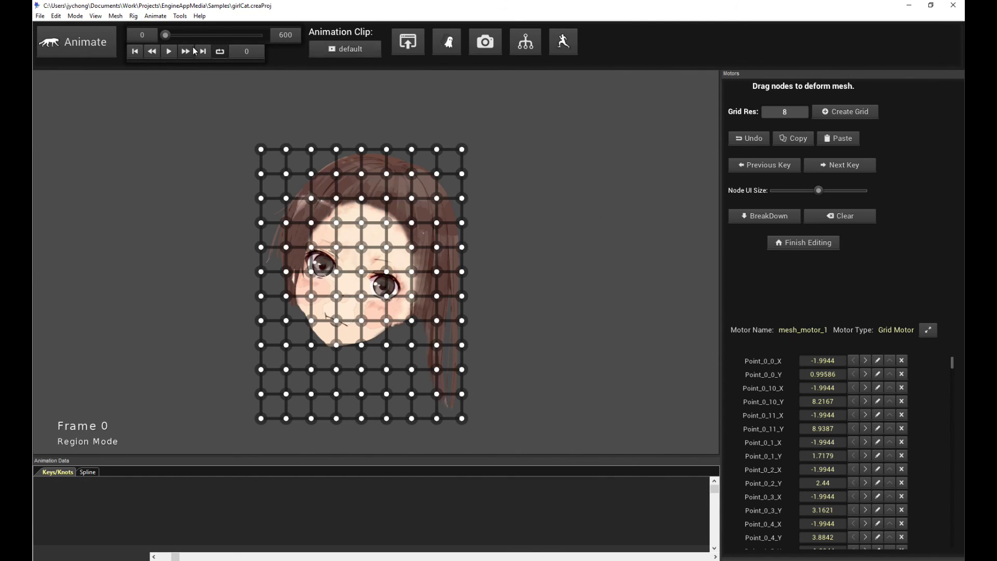
{"action": "left_click", "coordinate": [860, 167]}
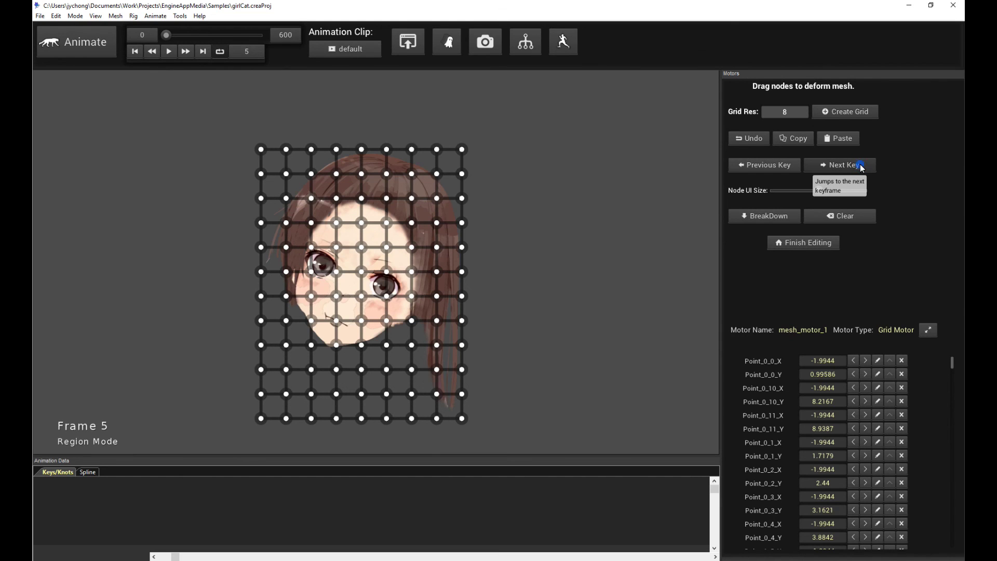
{"action": "left_click", "coordinate": [777, 169]}
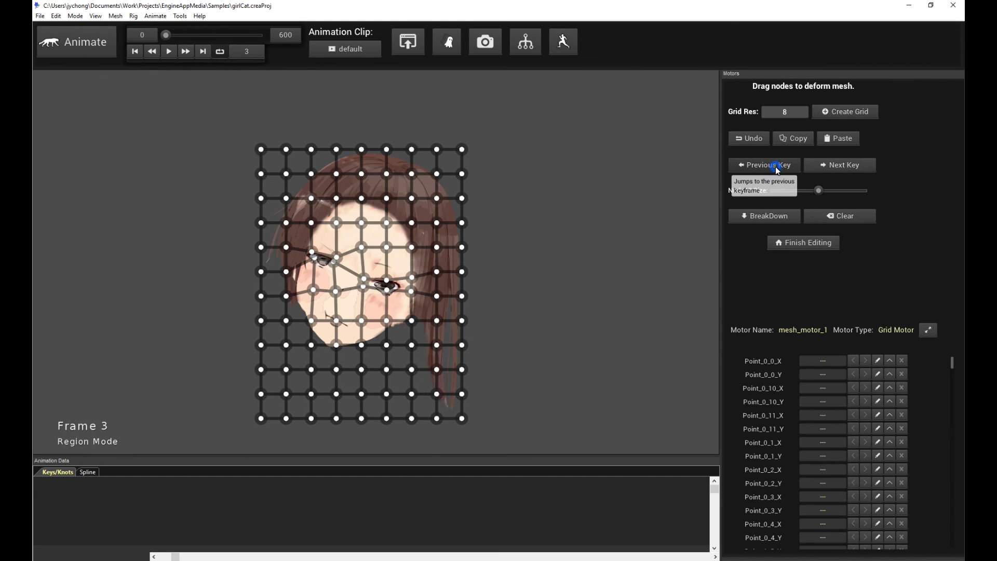
{"action": "left_click", "coordinate": [845, 166]}
Scrub the timeline to the half-closed-eyes keyframe and finish grid editing.
{"action": "left_click", "coordinate": [200, 36]}
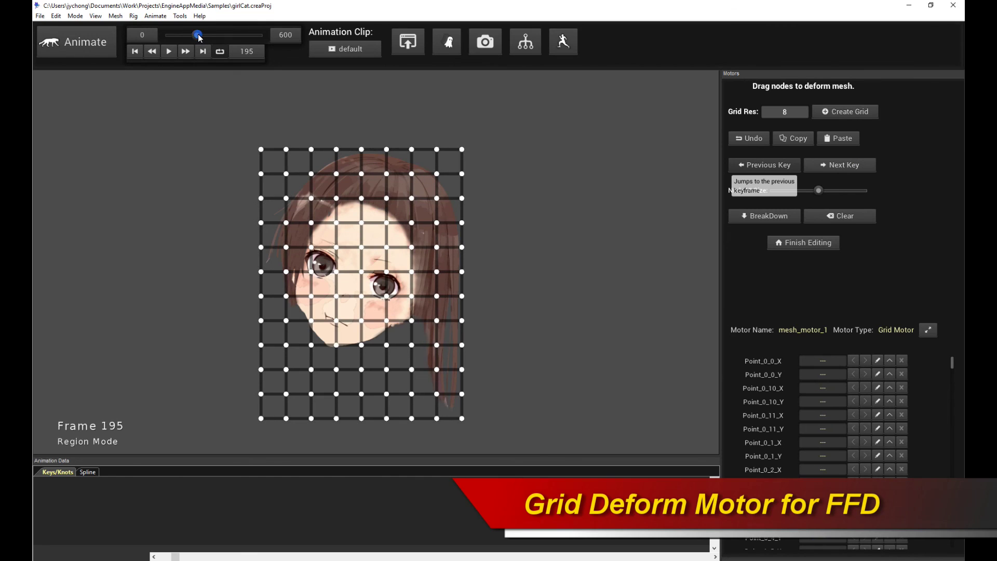
{"action": "left_click_drag", "start_coordinate": [205, 33], "coordinate": [161, 38]}
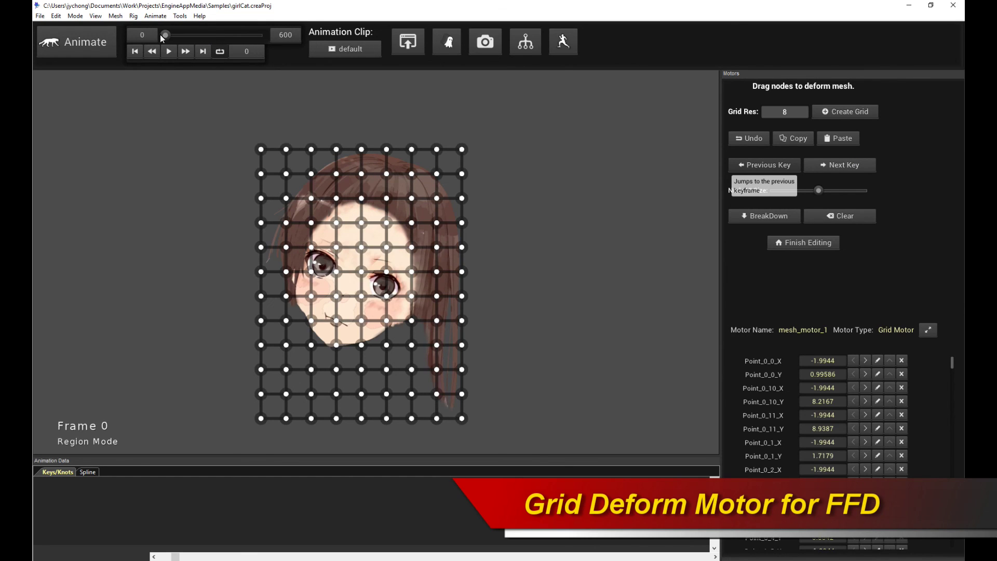
{"action": "left_click", "coordinate": [861, 164]}
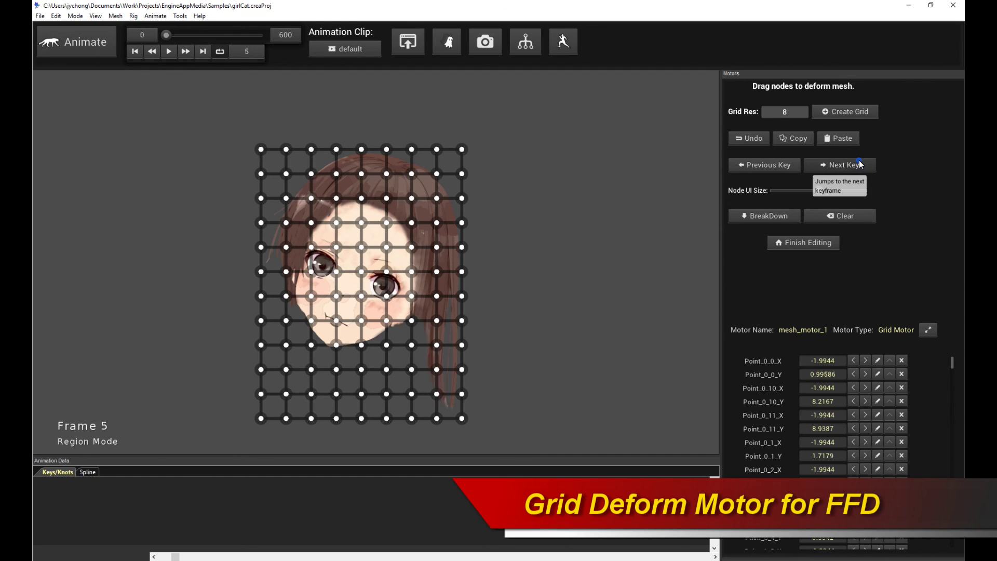
{"action": "left_click", "coordinate": [772, 166]}
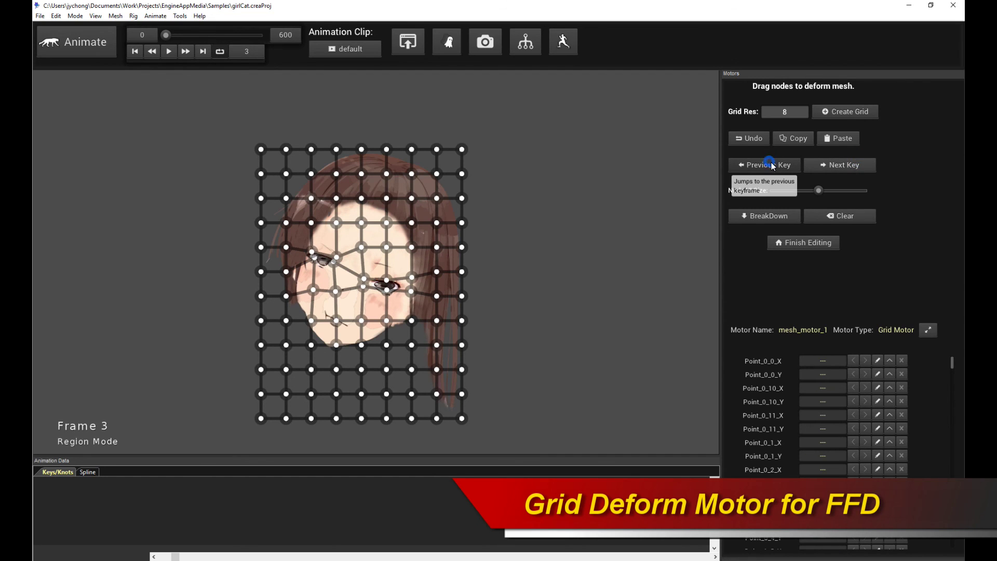
{"action": "left_click", "coordinate": [810, 242]}
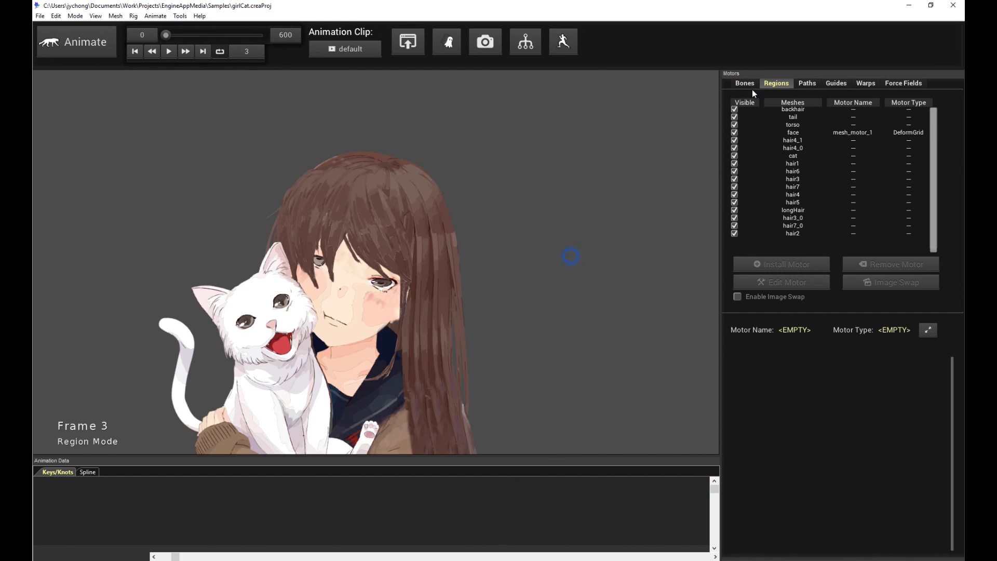
Show the bone rig, shift the view right, rewind to frame 0 and play the default animation.
{"action": "left_click", "coordinate": [747, 83]}
{"action": "left_click_drag", "start_coordinate": [498, 297], "coordinate": [598, 279]}
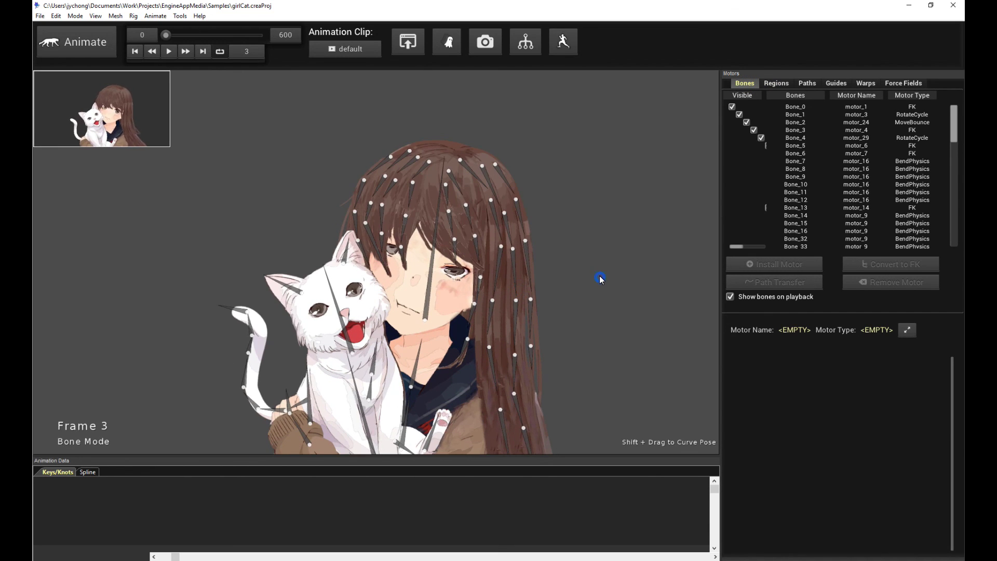
{"action": "key", "text": "Home"}
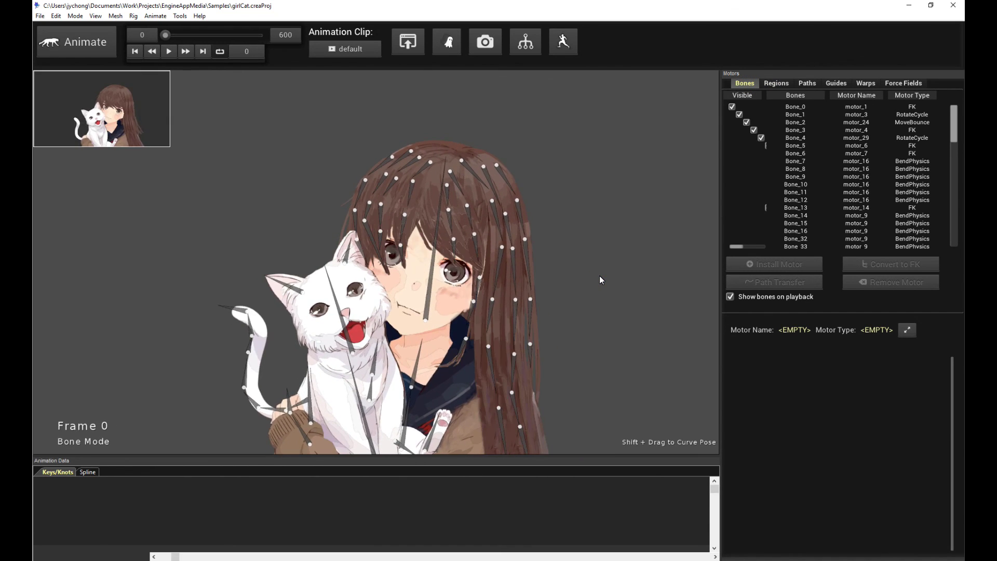
{"action": "left_click", "coordinate": [776, 84]}
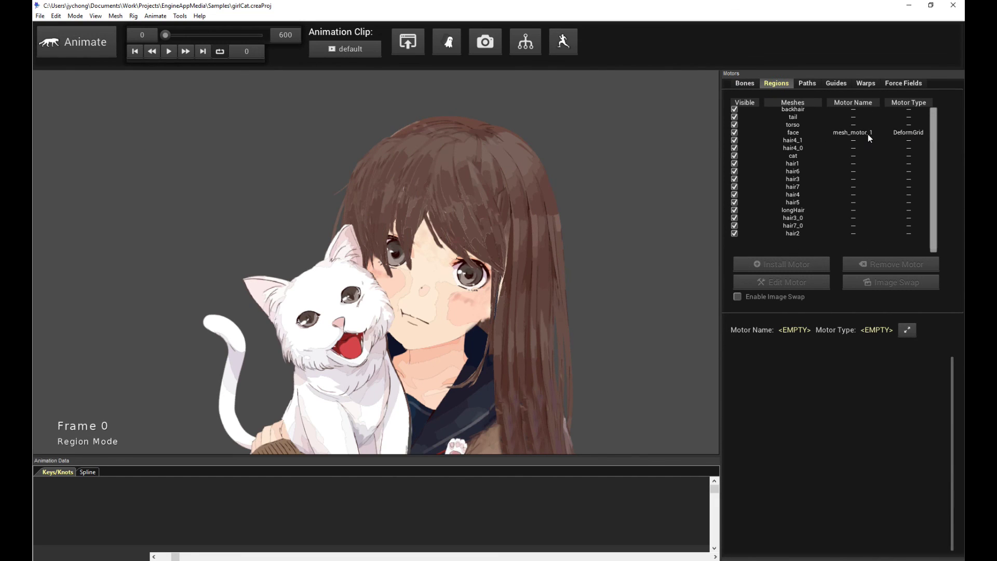
{"action": "left_click", "coordinate": [744, 84]}
{"action": "key", "text": "space"}
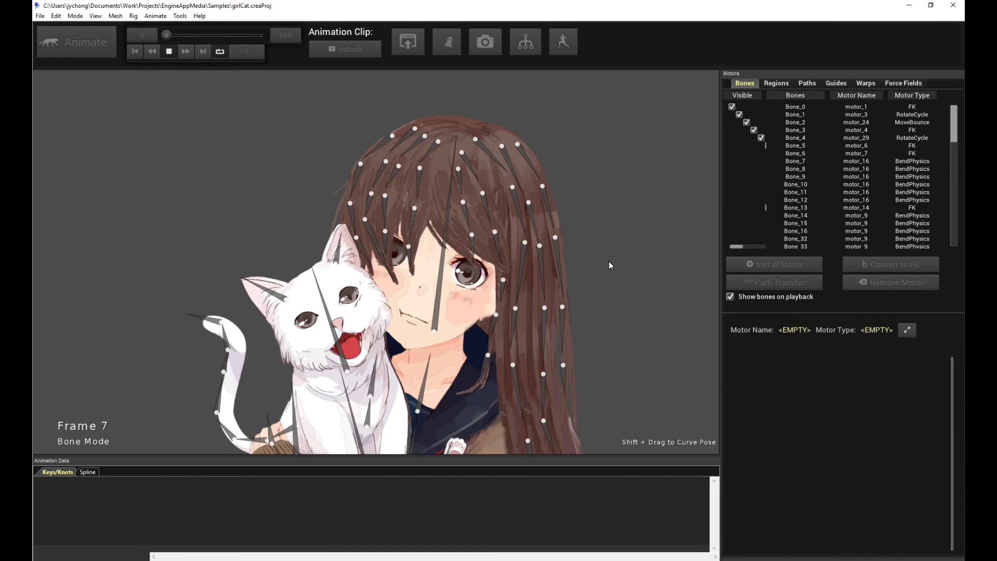